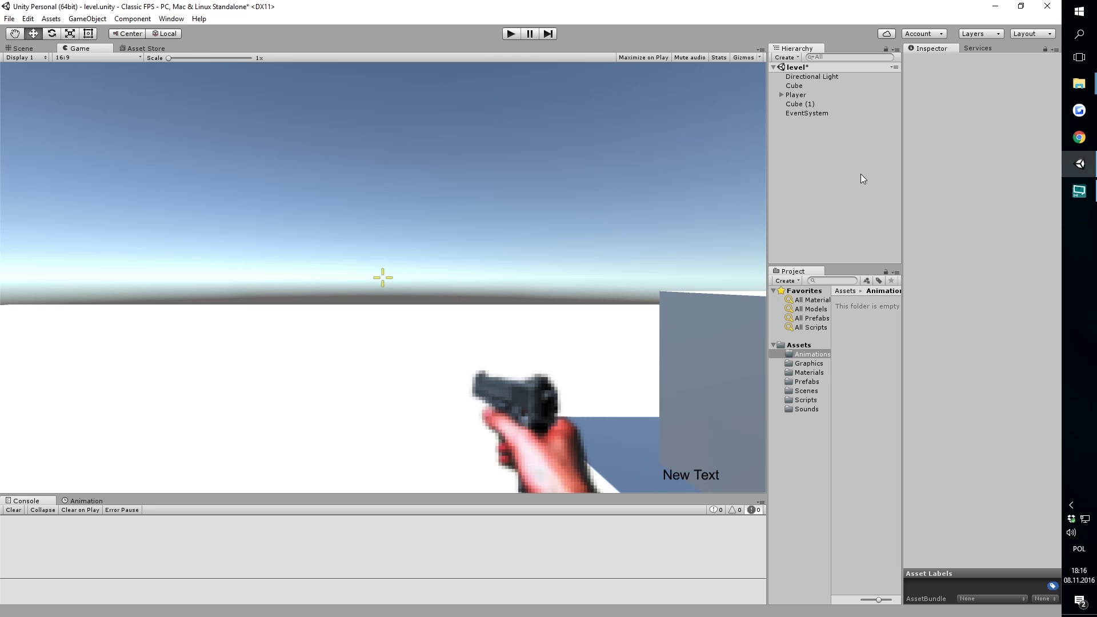
Step: Create a new material in Materials with black albedo and apply it to the floor plane
{"action": "left_click", "coordinate": [25, 49]}
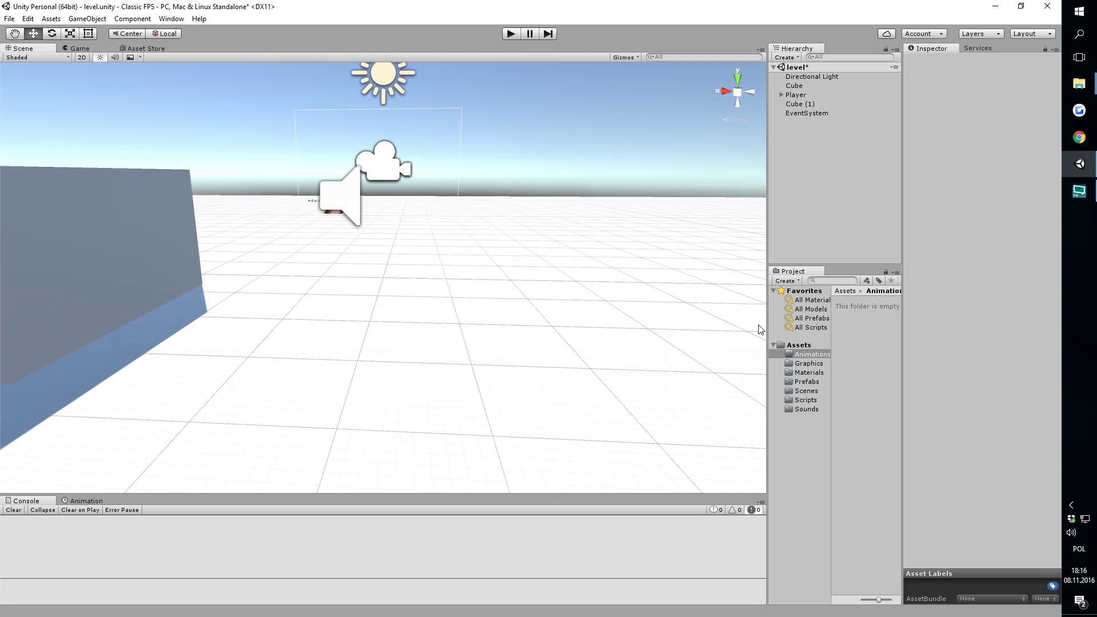
{"action": "left_click", "coordinate": [808, 372]}
{"action": "right_click", "coordinate": [872, 373]}
{"action": "mouse_move", "coordinate": [901, 380]}
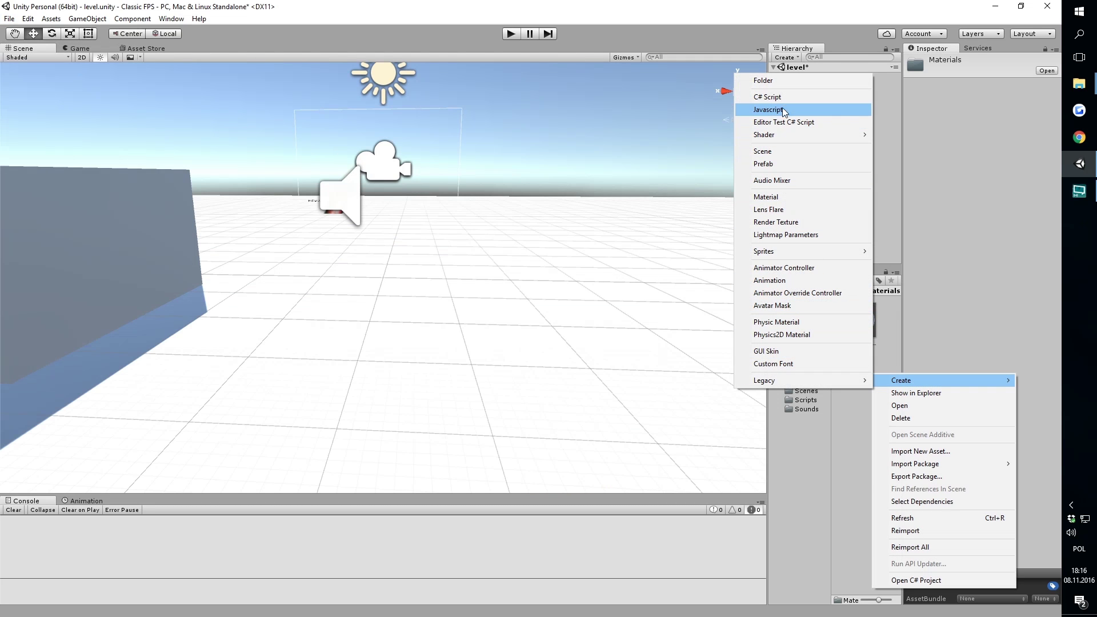
{"action": "left_click", "coordinate": [773, 197]}
{"action": "left_click", "coordinate": [988, 110]}
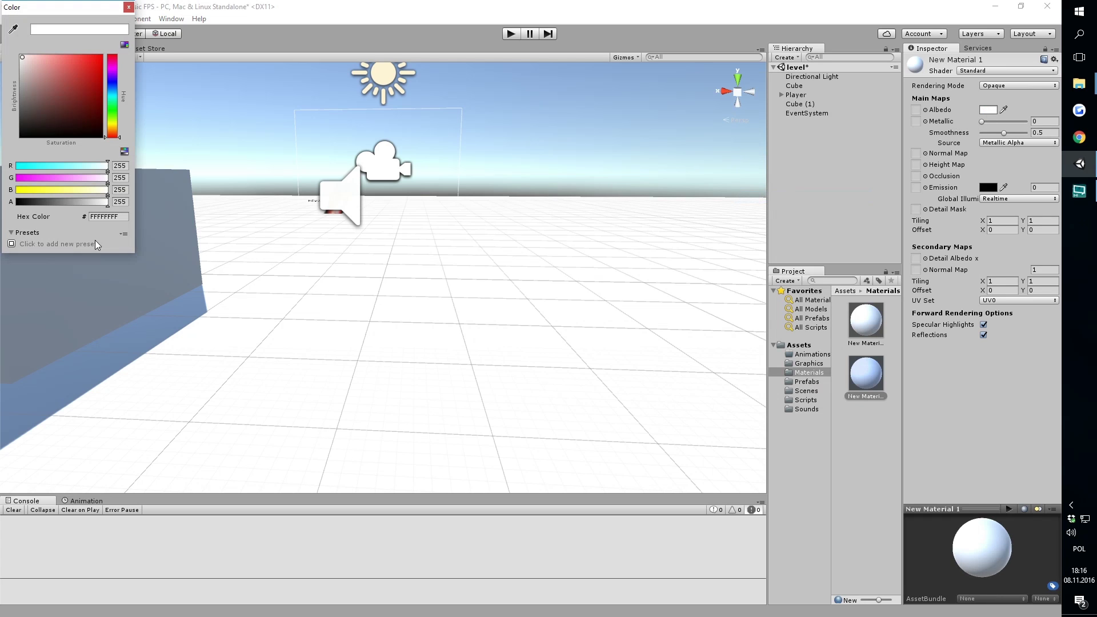
{"action": "left_click_drag", "start_coordinate": [34, 130], "coordinate": [5, 135]}
{"action": "left_click", "coordinate": [813, 367]}
{"action": "left_click_drag", "start_coordinate": [869, 373], "coordinate": [715, 367]}
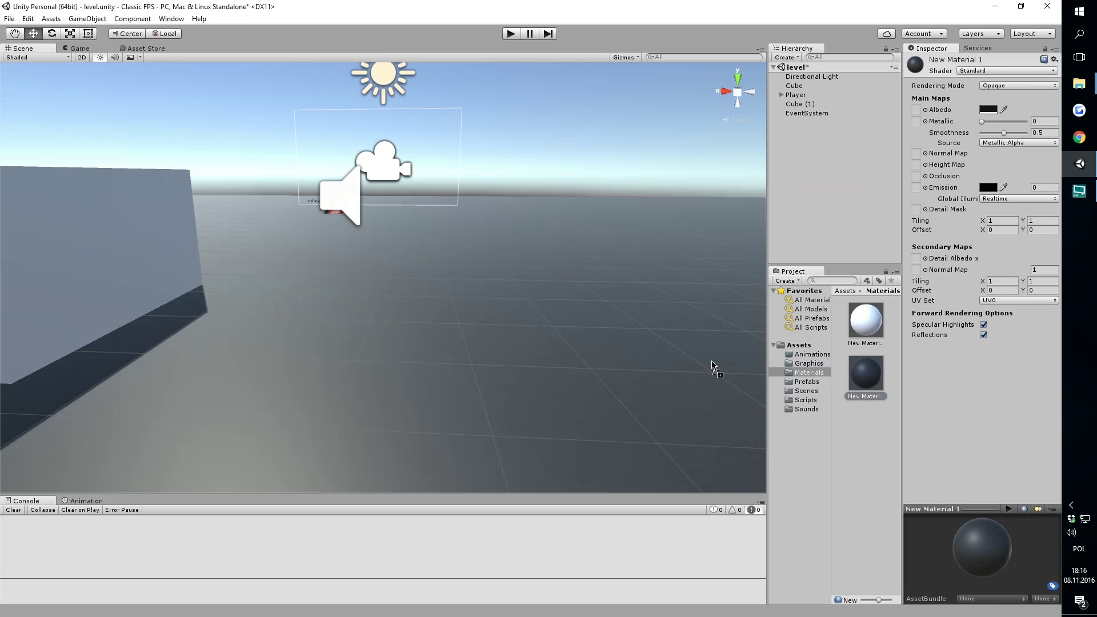
{"action": "left_click", "coordinate": [80, 48]}
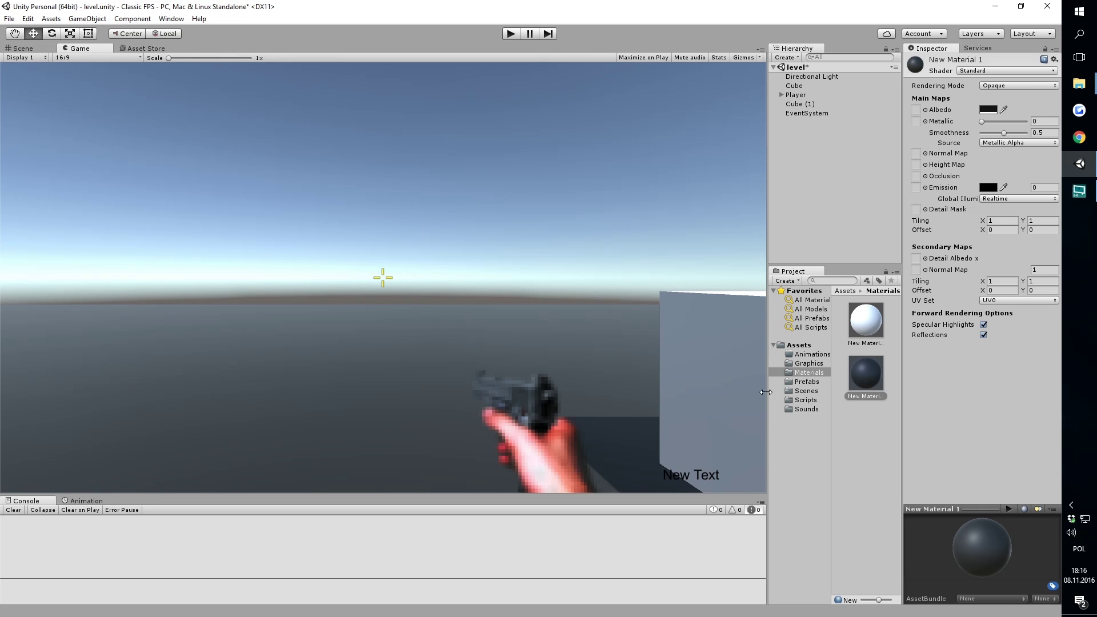
Step: Set SkullEnemy to Sprite (2D and UI), Sprite Mode Multiple, Filter Mode Point (no filter), and apply
{"action": "left_click", "coordinate": [817, 364]}
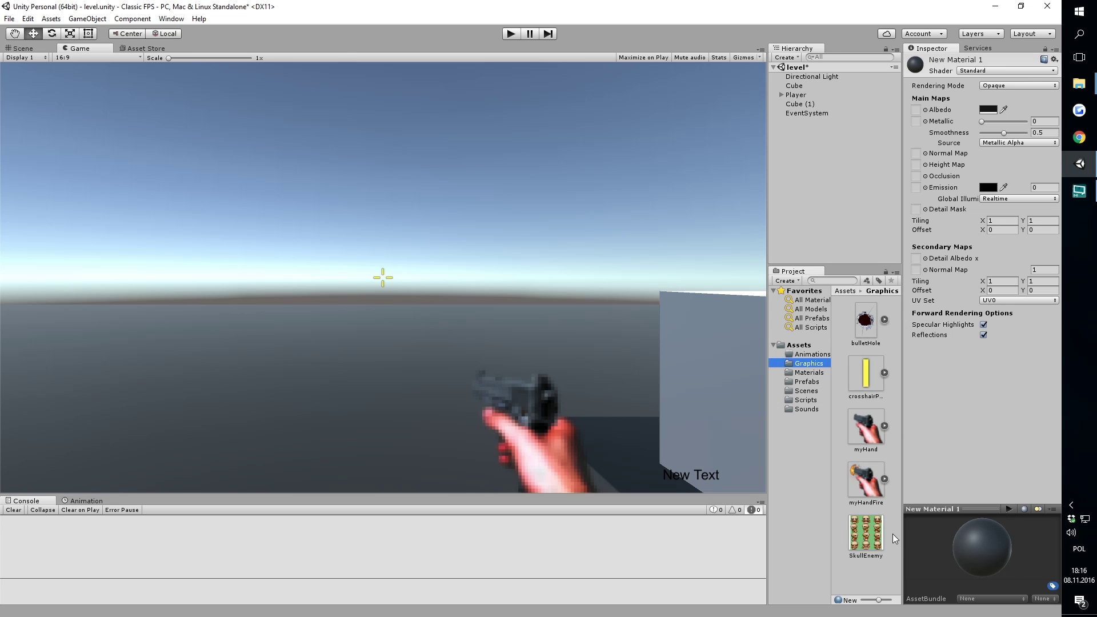
{"action": "left_click", "coordinate": [874, 527]}
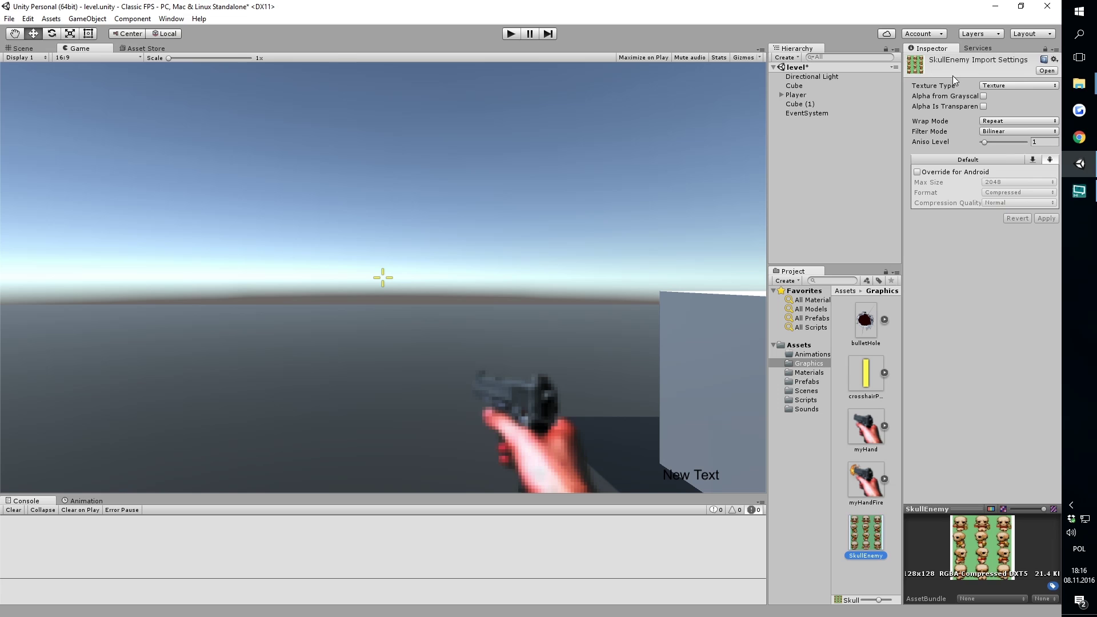
{"action": "left_click", "coordinate": [1005, 85]}
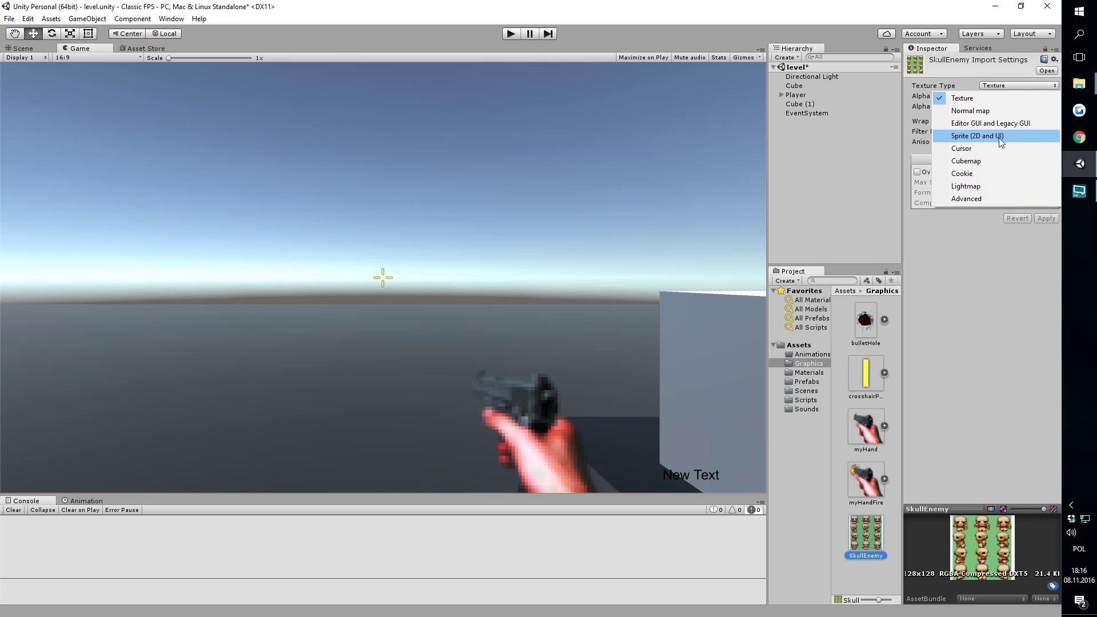
{"action": "left_click", "coordinate": [999, 138]}
{"action": "left_click", "coordinate": [1006, 96]}
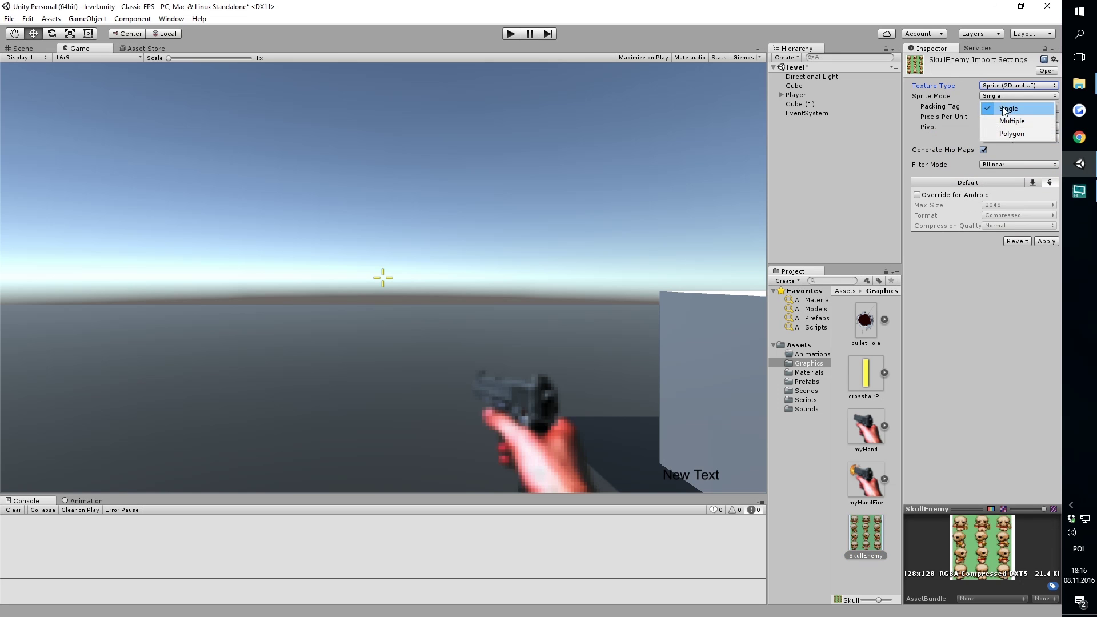
{"action": "left_click", "coordinate": [997, 117]}
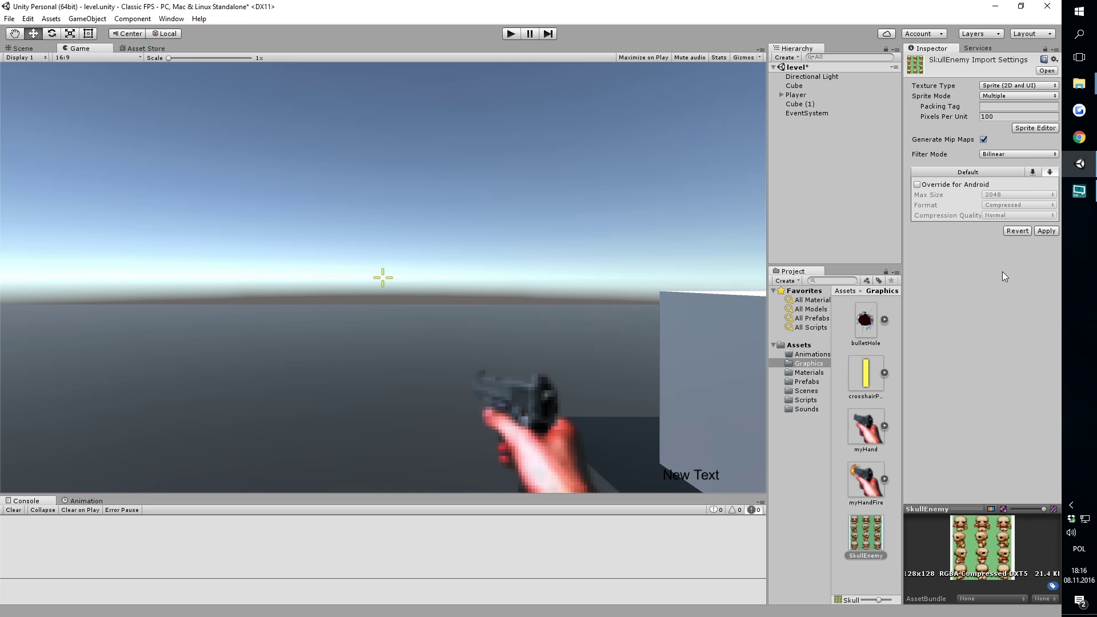
{"action": "left_click", "coordinate": [986, 155]}
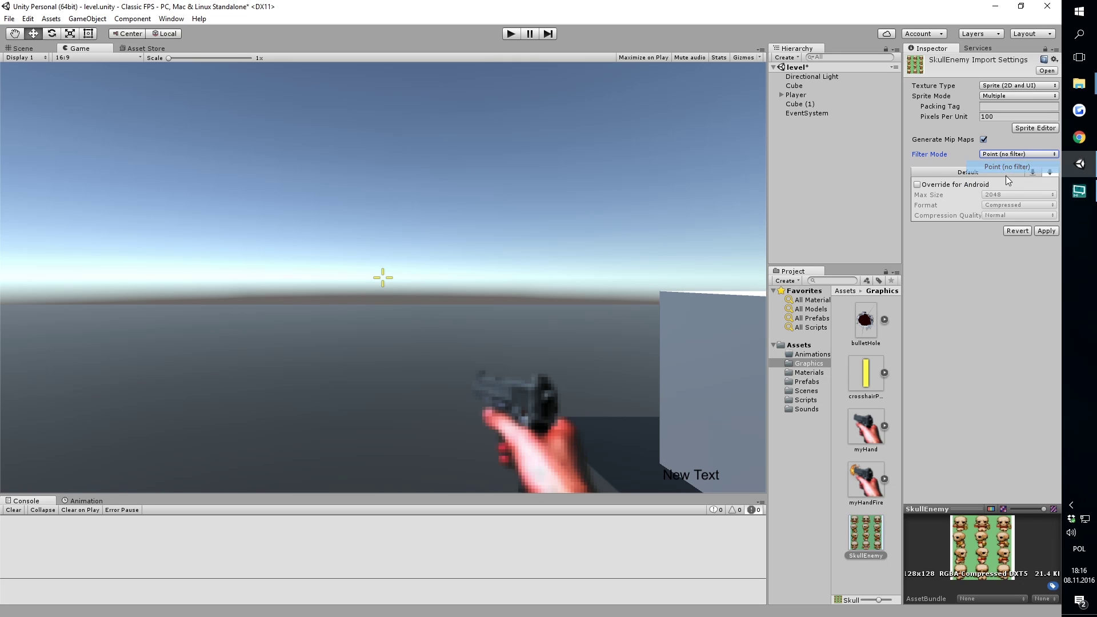
{"action": "left_click", "coordinate": [999, 166]}
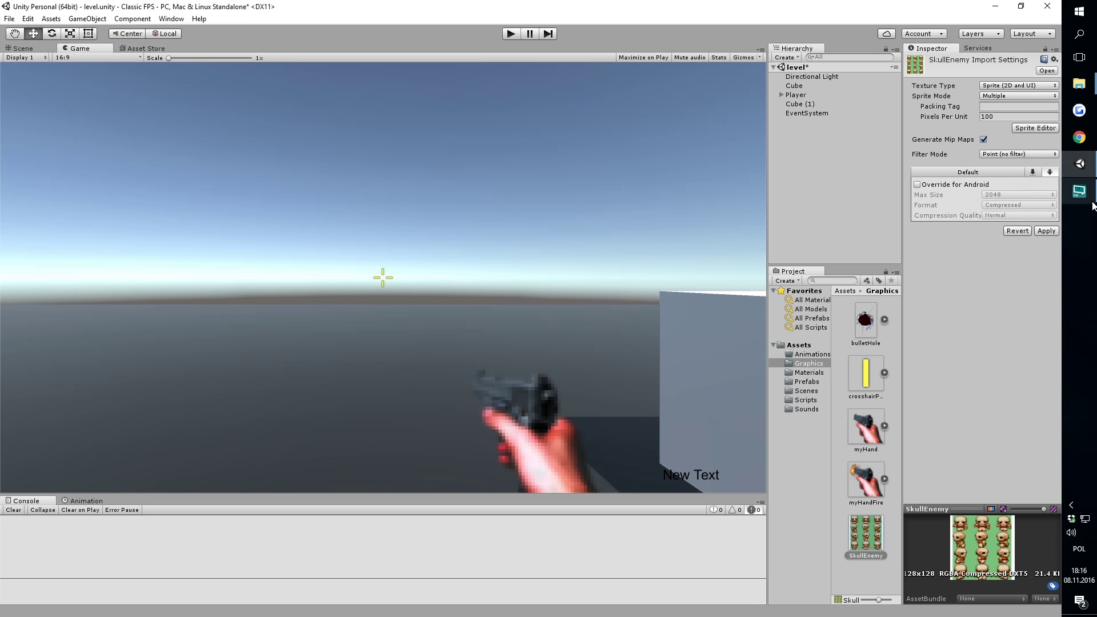
{"action": "left_click", "coordinate": [1046, 231]}
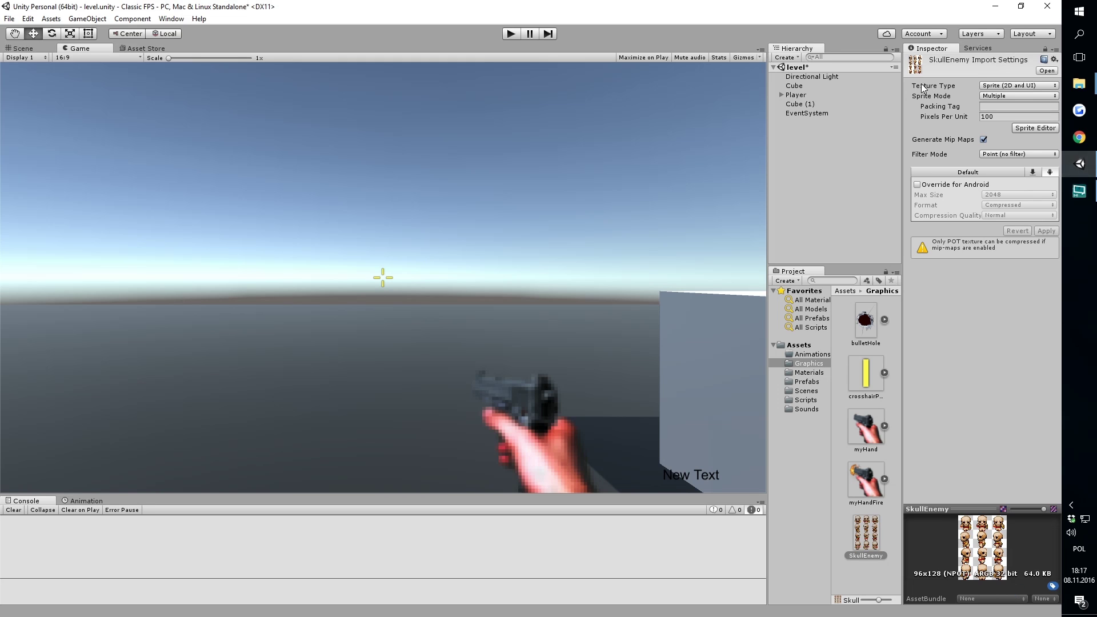
Step: In the Sprite Editor, slice SkullEnemy using Grid By Cell Size at 32×32 and apply the slices
{"action": "left_click", "coordinate": [1037, 130]}
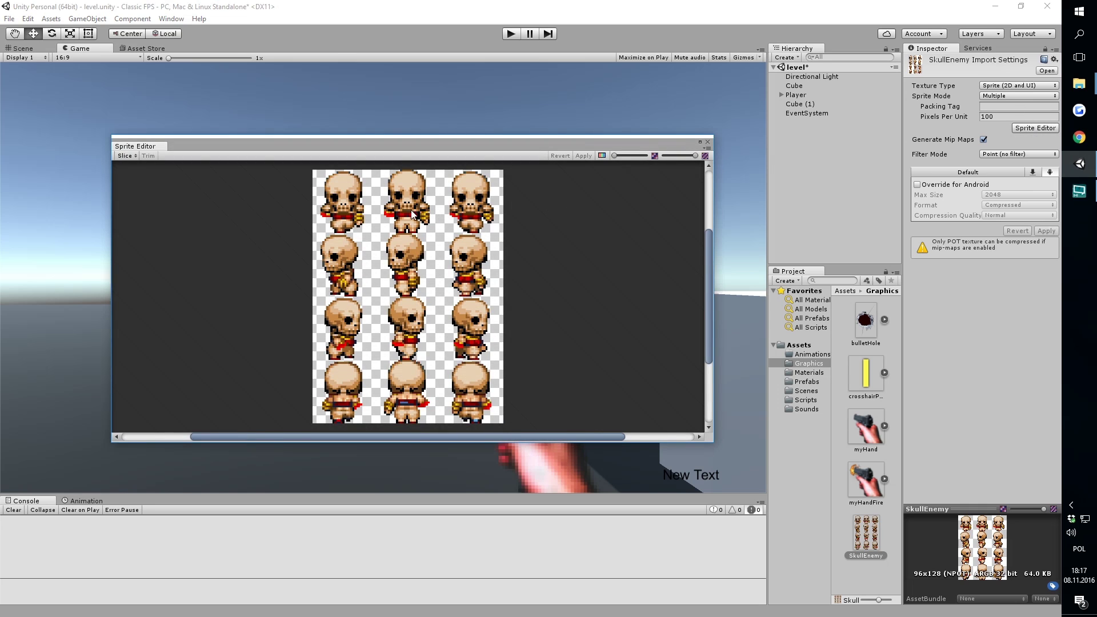
{"action": "left_click", "coordinate": [125, 156]}
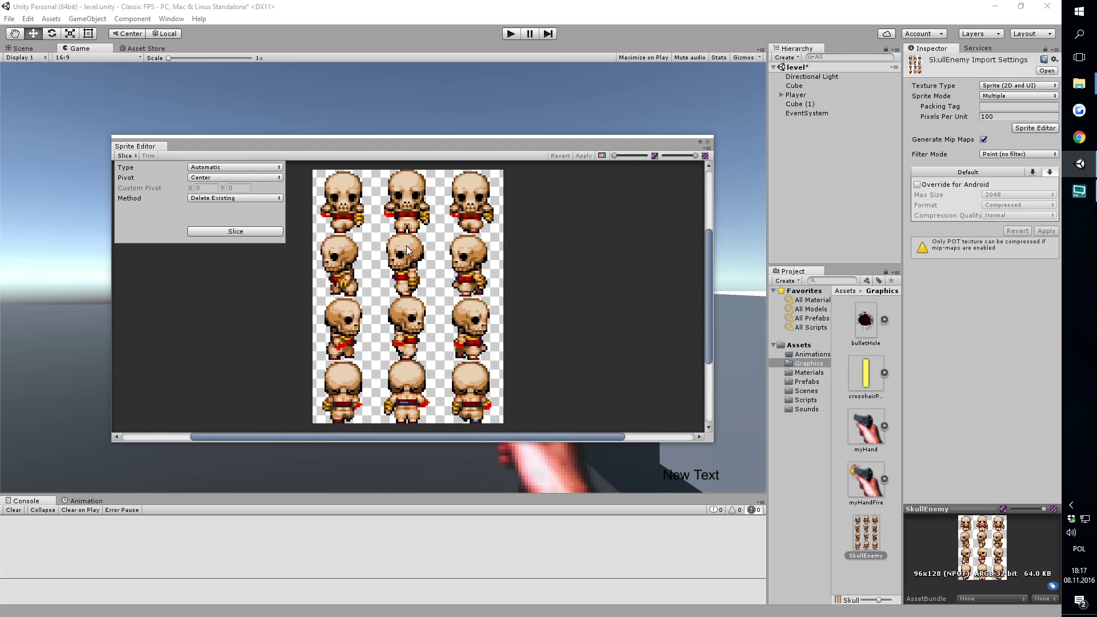
{"action": "left_click", "coordinate": [255, 167]}
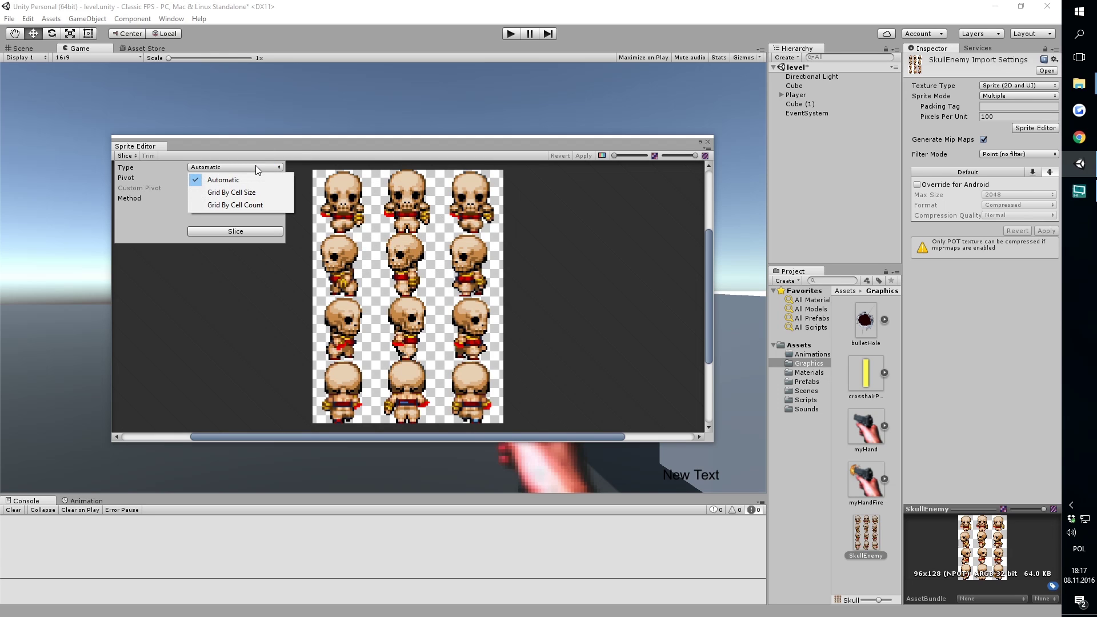
{"action": "left_click", "coordinate": [250, 197]}
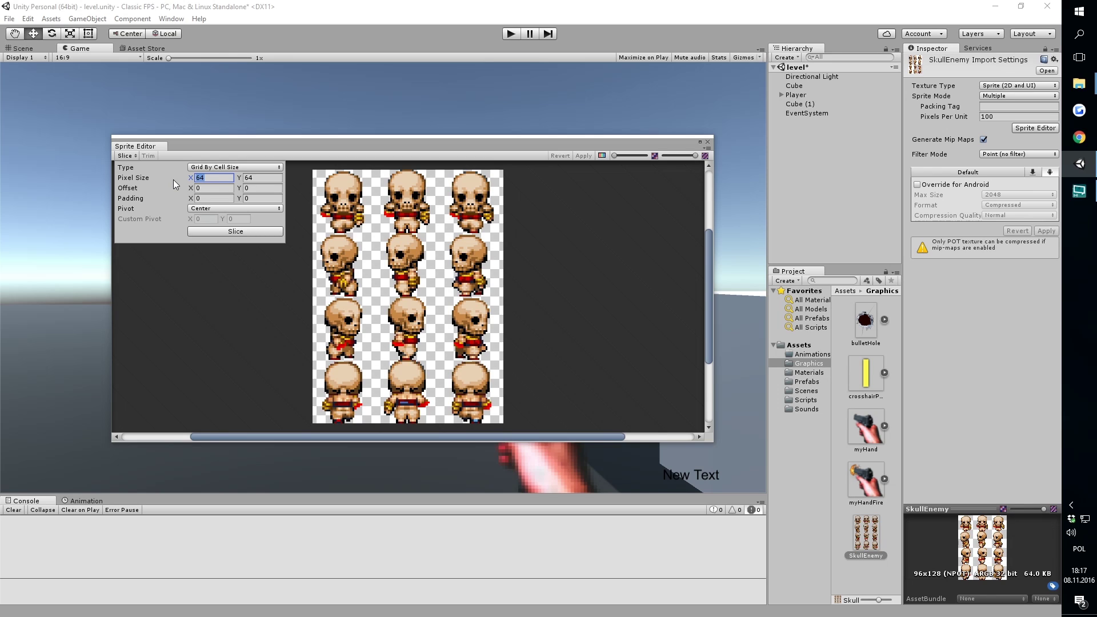
{"action": "type", "text": "32"}
{"action": "key", "text": "Tab"}
{"action": "type", "text": "32"}
{"action": "left_click", "coordinate": [256, 230]}
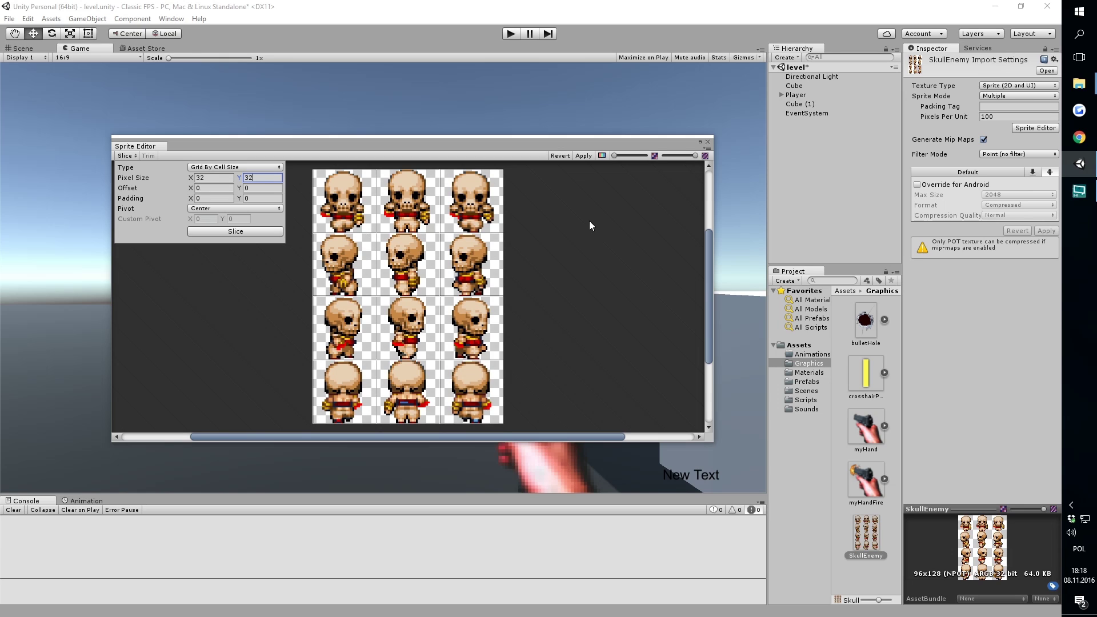
{"action": "left_click", "coordinate": [581, 157]}
Step: Drag the sliced SkullEnemy_1 sprite from the sheet into the scene
{"action": "left_click", "coordinate": [708, 142]}
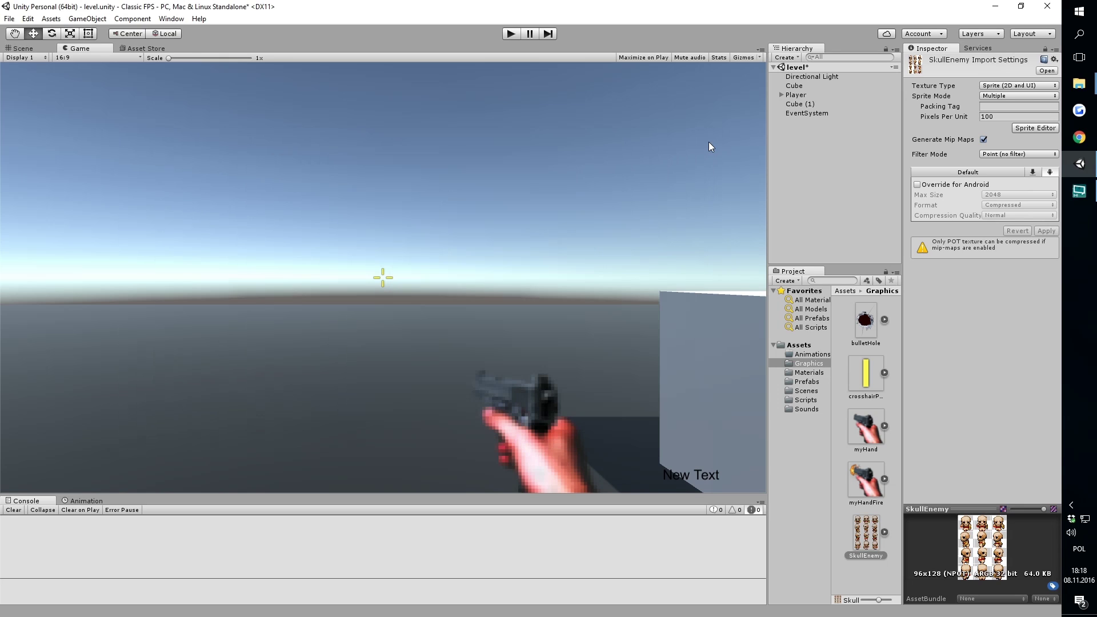
{"action": "left_click", "coordinate": [884, 532]}
{"action": "scroll", "coordinate": [879, 516], "scroll_direction": "down", "scroll_amount": 5}
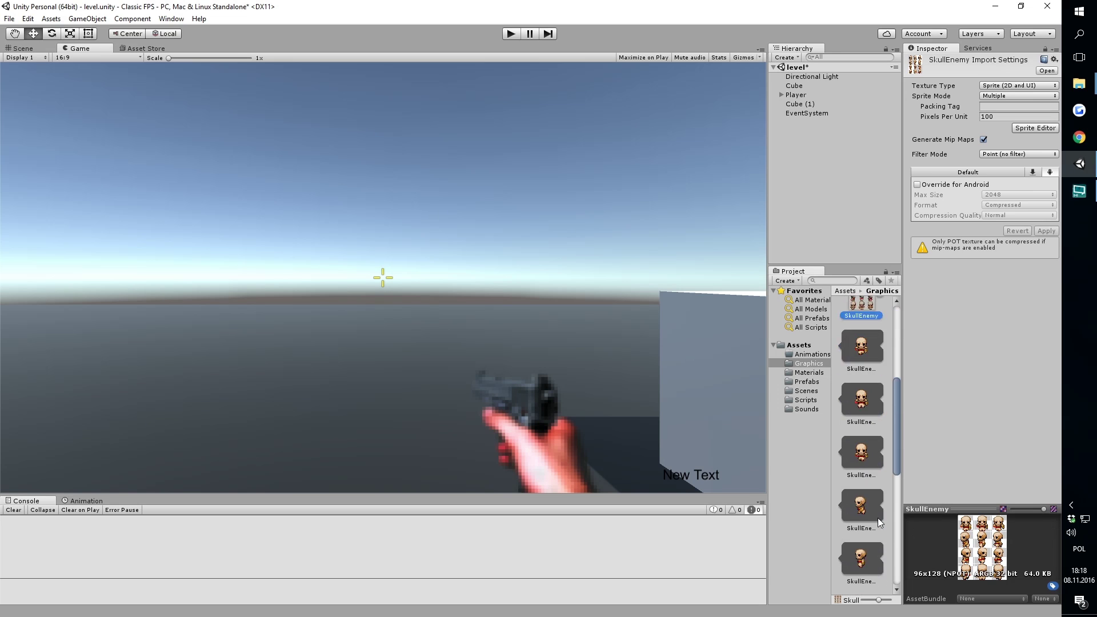
{"action": "scroll", "coordinate": [876, 516], "scroll_direction": "down", "scroll_amount": 1}
{"action": "scroll", "coordinate": [874, 521], "scroll_direction": "down", "scroll_amount": 1}
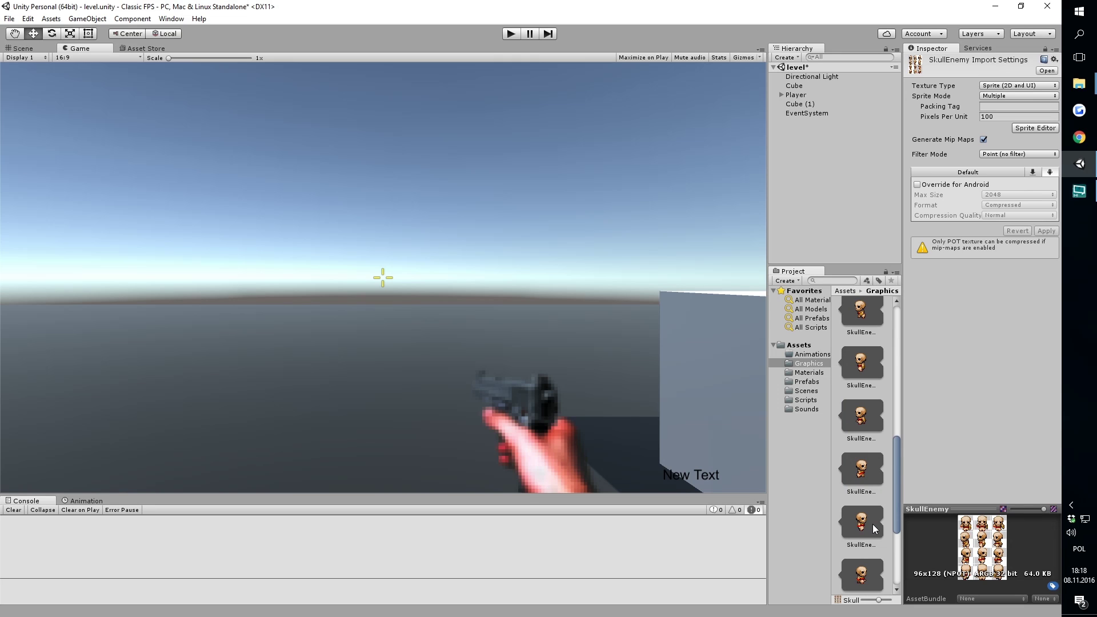
{"action": "scroll", "coordinate": [873, 524], "scroll_direction": "up", "scroll_amount": 3}
{"action": "scroll", "coordinate": [846, 516], "scroll_direction": "up", "scroll_amount": 2}
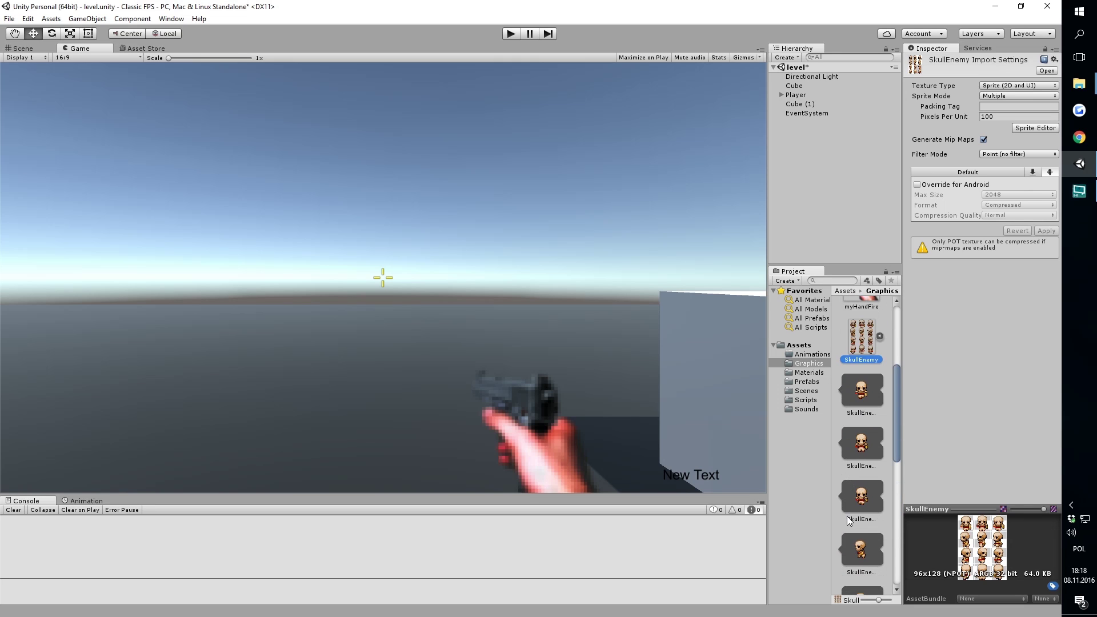
{"action": "left_click", "coordinate": [857, 463]}
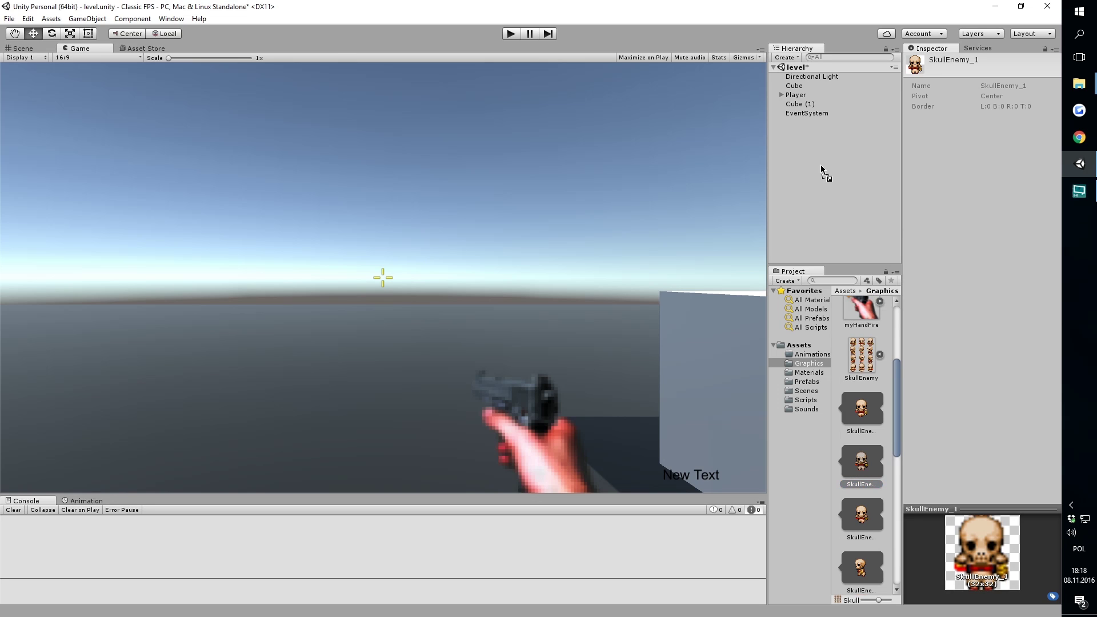
{"action": "left_click_drag", "start_coordinate": [854, 451], "coordinate": [820, 165]}
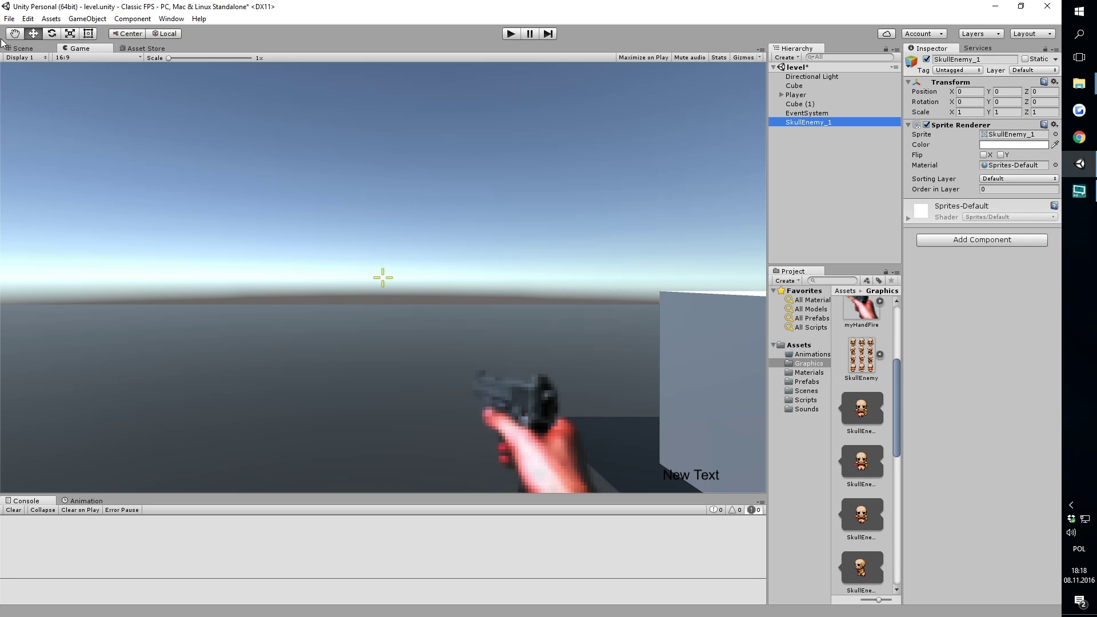
Step: Set the SkullEnemy sprite sheet's Pixels Per Unit to 15 and apply
{"action": "left_click", "coordinate": [23, 48]}
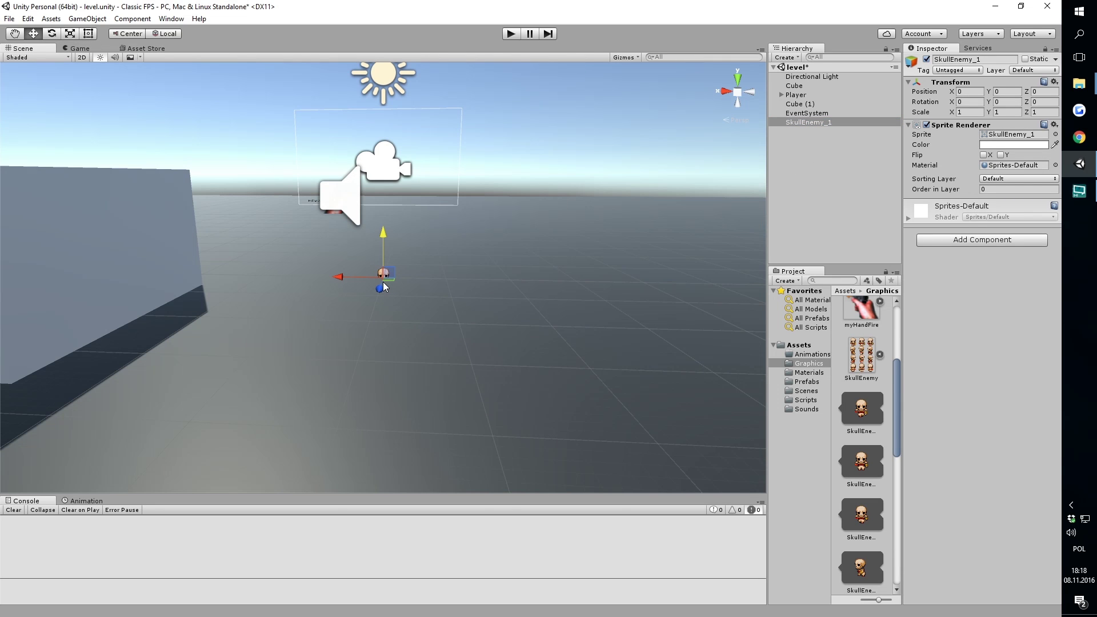
{"action": "left_click", "coordinate": [847, 358]}
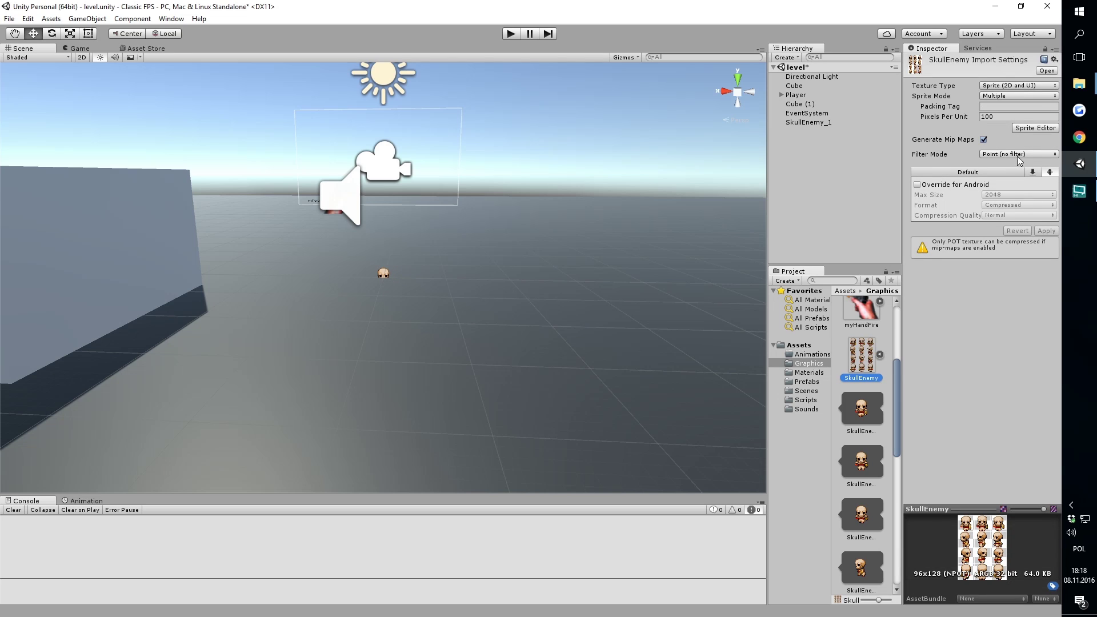
{"action": "left_click", "coordinate": [1019, 116]}
{"action": "type", "text": "15"}
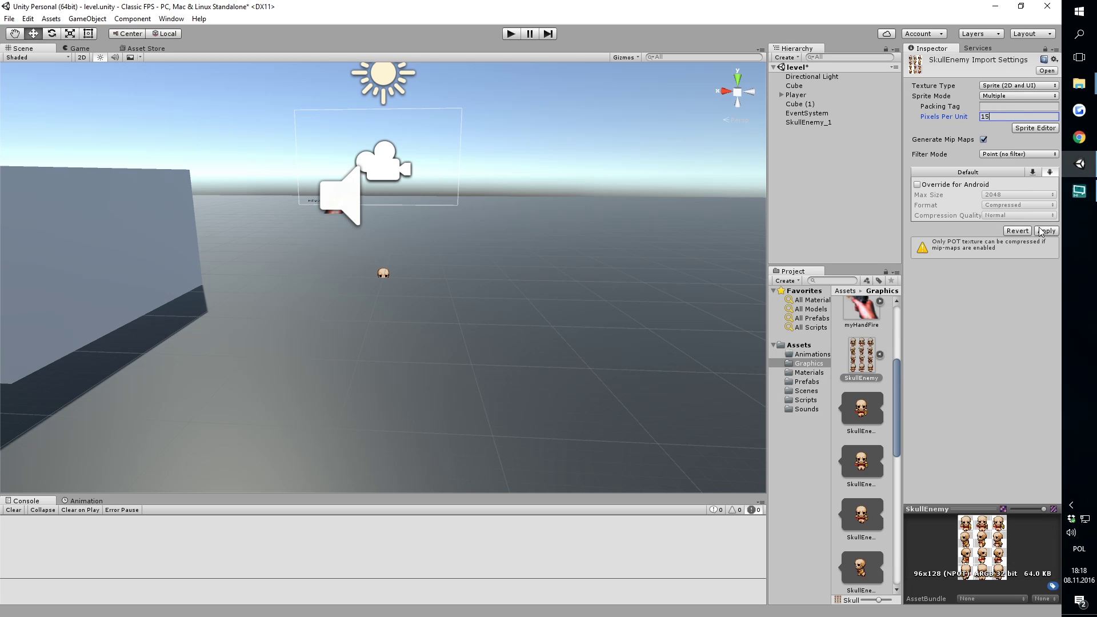
{"action": "left_click", "coordinate": [1034, 229]}
Step: Rename SkullEnemy_1 to Enemy and raise it to about Y 1.08 above the ground
{"action": "left_click", "coordinate": [800, 122]}
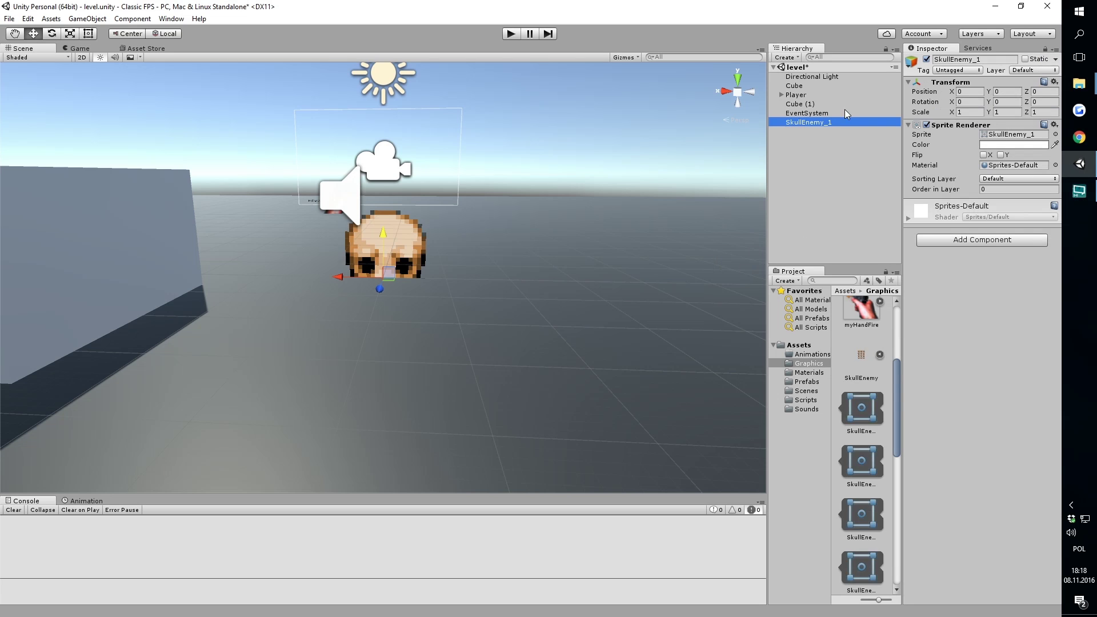
{"action": "left_click", "coordinate": [969, 60]}
{"action": "type", "text": "S"}
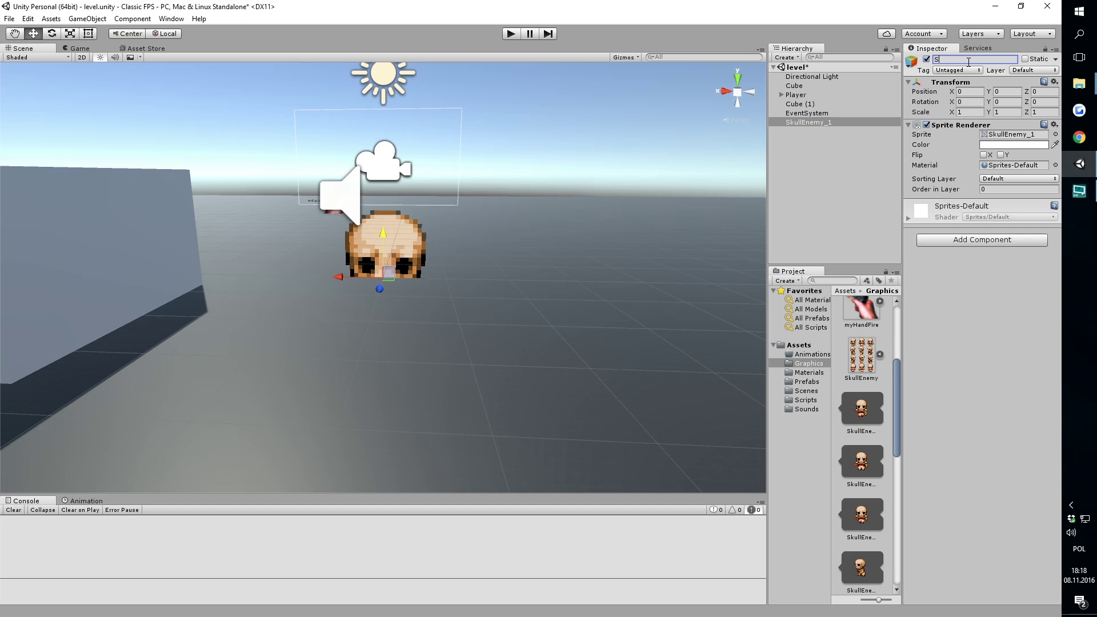
{"action": "type", "text": "kell"}
{"action": "key", "text": "BackSpace"}
{"action": "key", "text": "BackSpace"}
{"action": "key", "text": "BackSpace"}
{"action": "type", "text": "Enemy"}
{"action": "key", "text": "Return"}
{"action": "left_click_drag", "start_coordinate": [385, 232], "coordinate": [390, 171]}
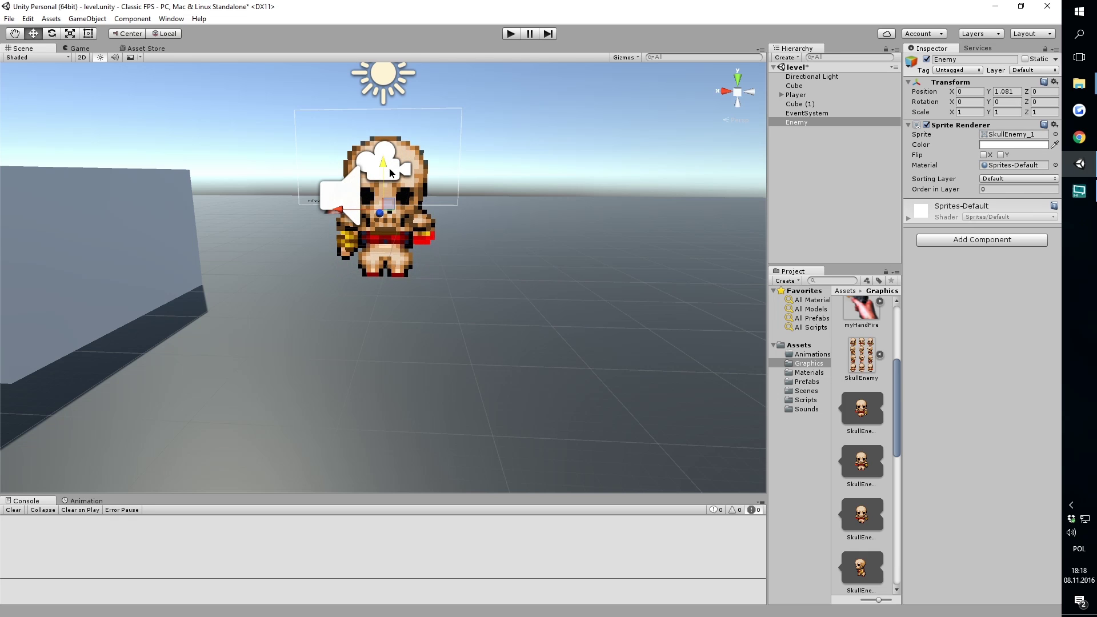
{"action": "left_click", "coordinate": [505, 35]}
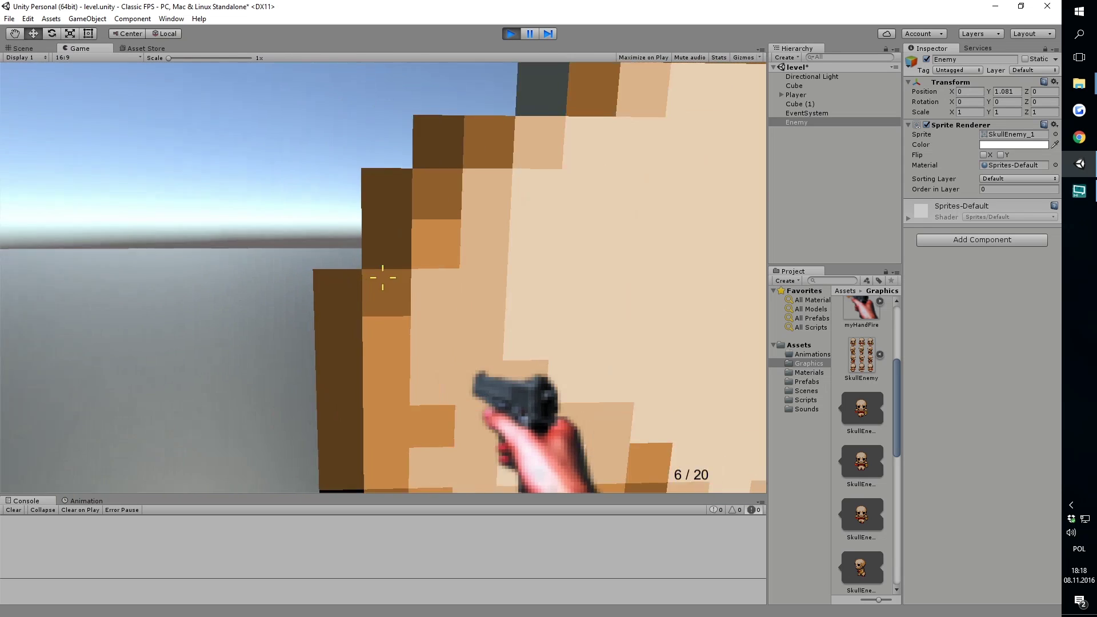
Step: Walk back, forward and around the skull enemy in play mode, then stop playing
{"action": "key", "text": "s"}
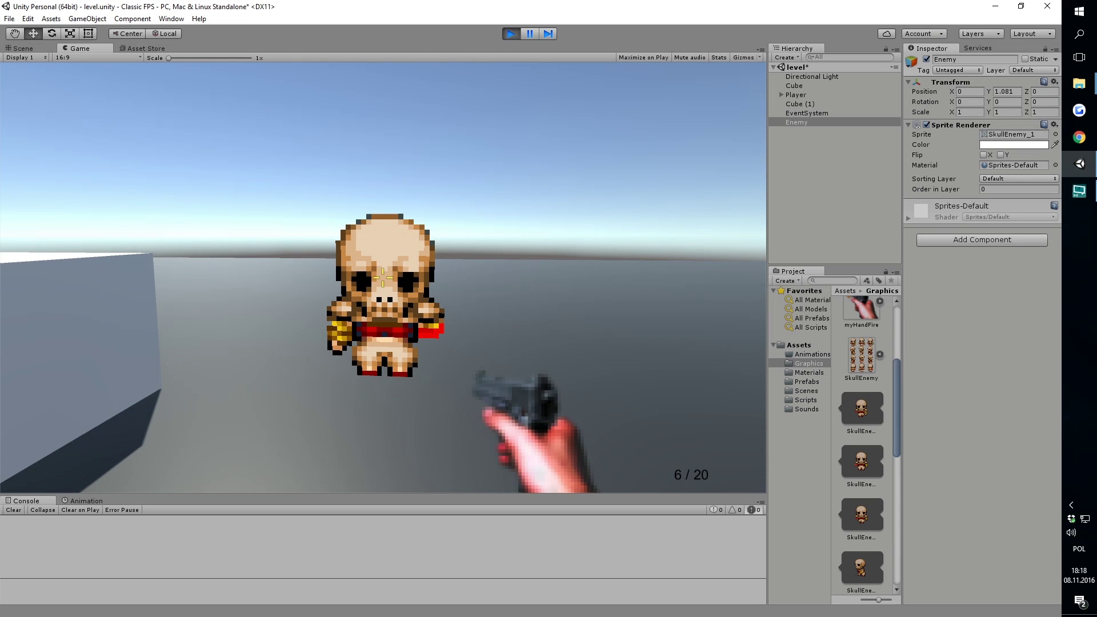
{"action": "key", "text": "w"}
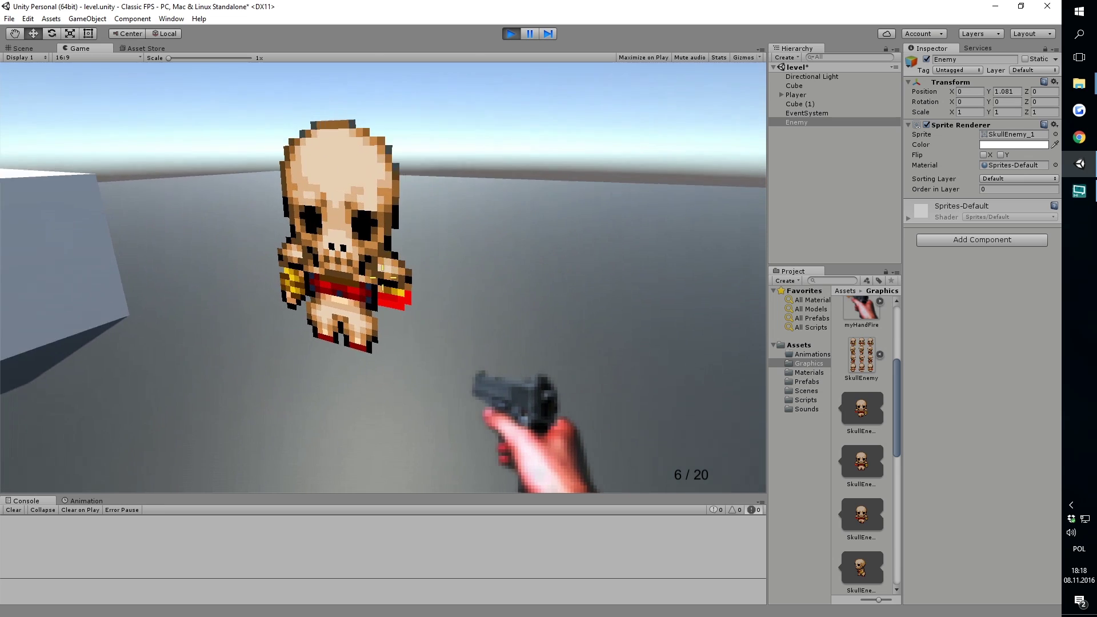
{"action": "key", "text": "s"}
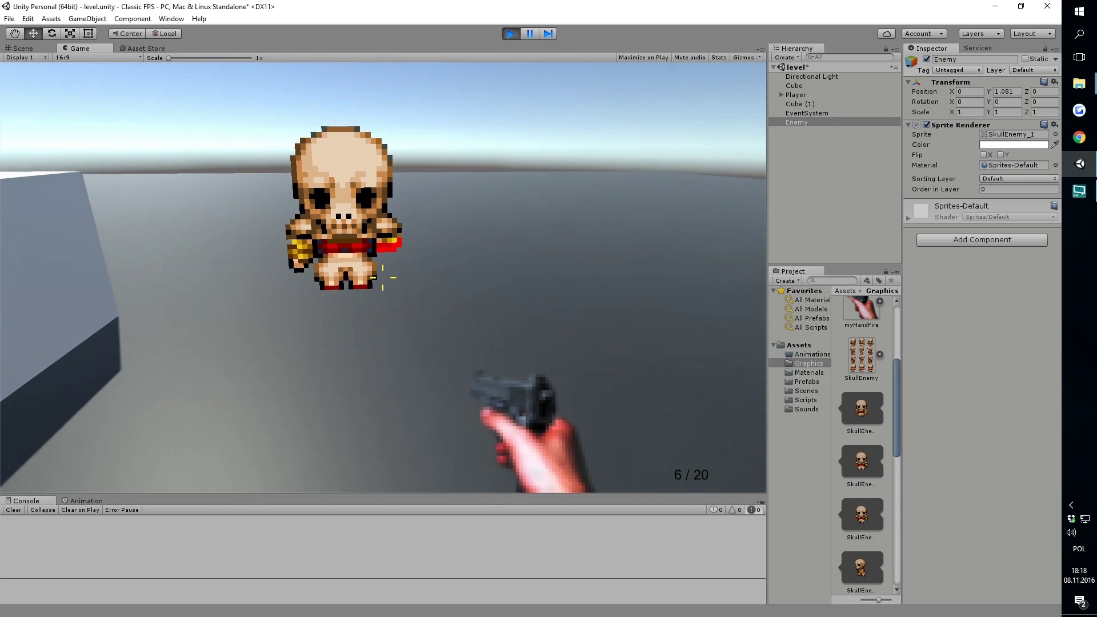
{"action": "key", "text": "a"}
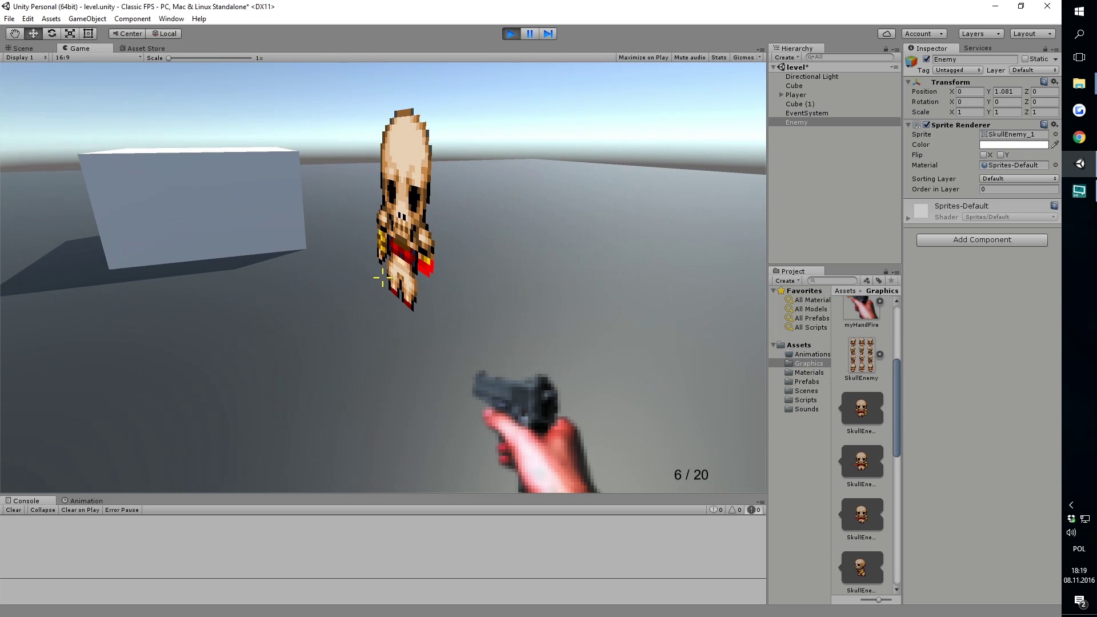
{"action": "key", "text": "Escape"}
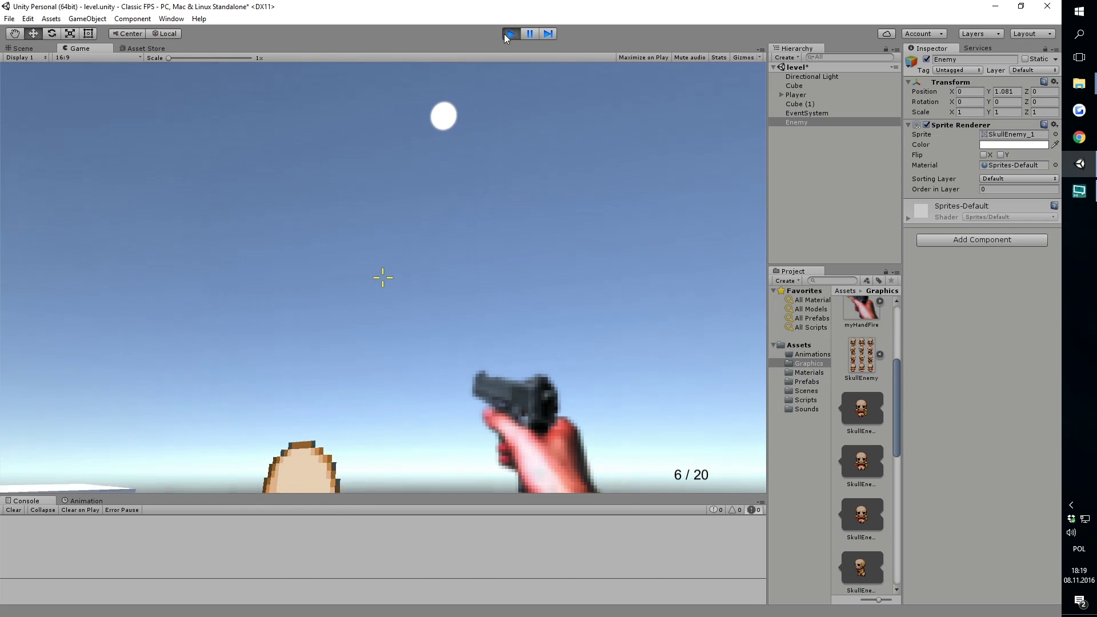
{"action": "left_click", "coordinate": [506, 33]}
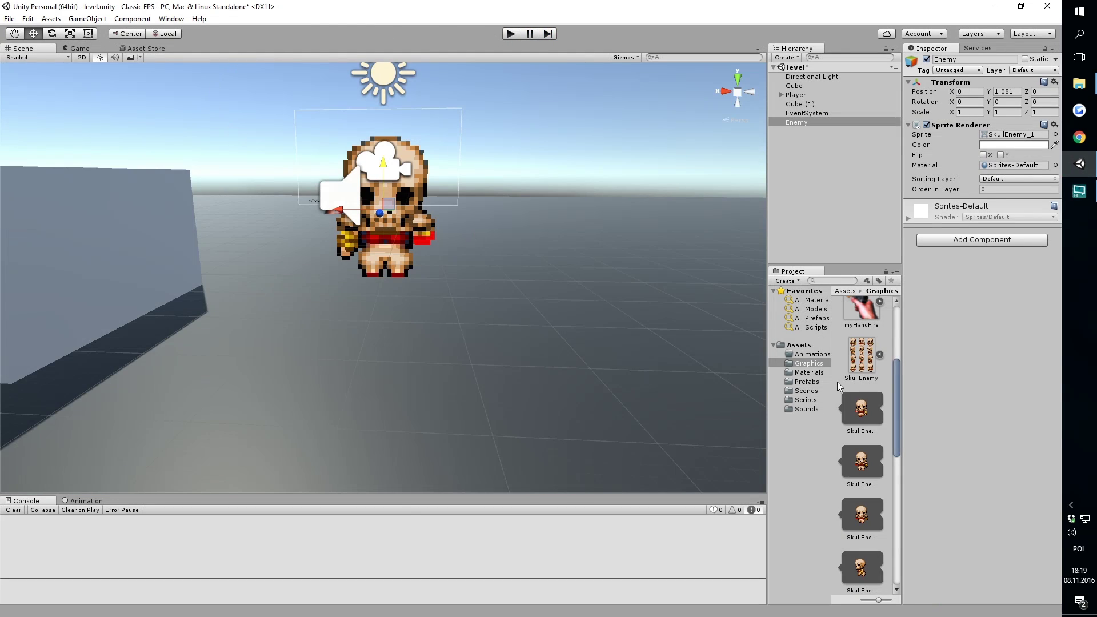
Step: Create a new C# script in the Scripts folder
{"action": "left_click", "coordinate": [818, 400]}
{"action": "right_click", "coordinate": [870, 563]}
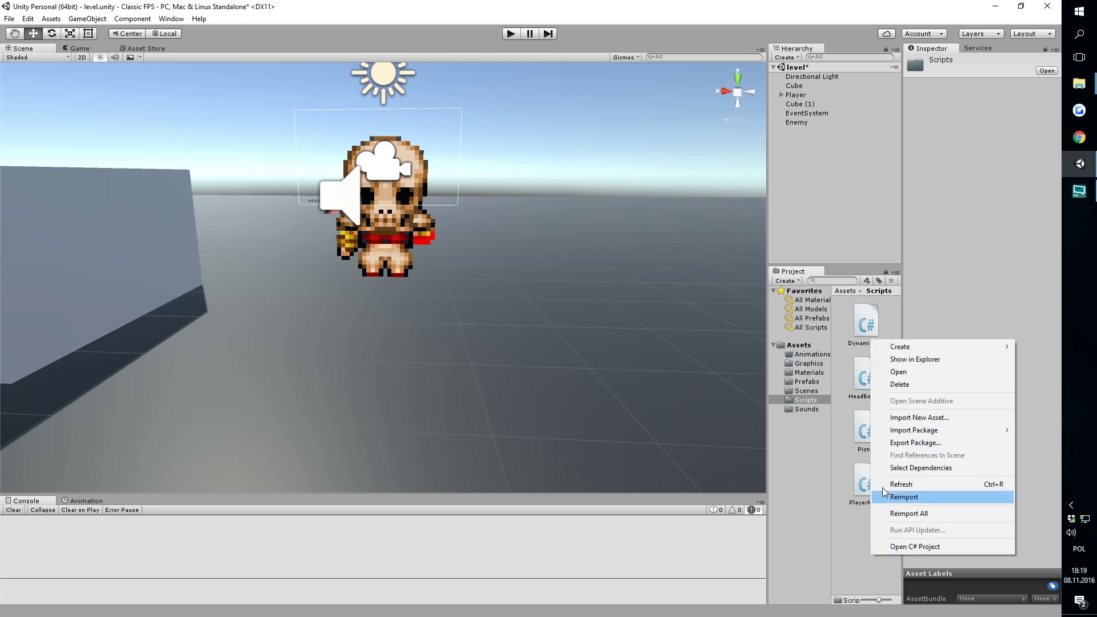
{"action": "mouse_move", "coordinate": [910, 346]}
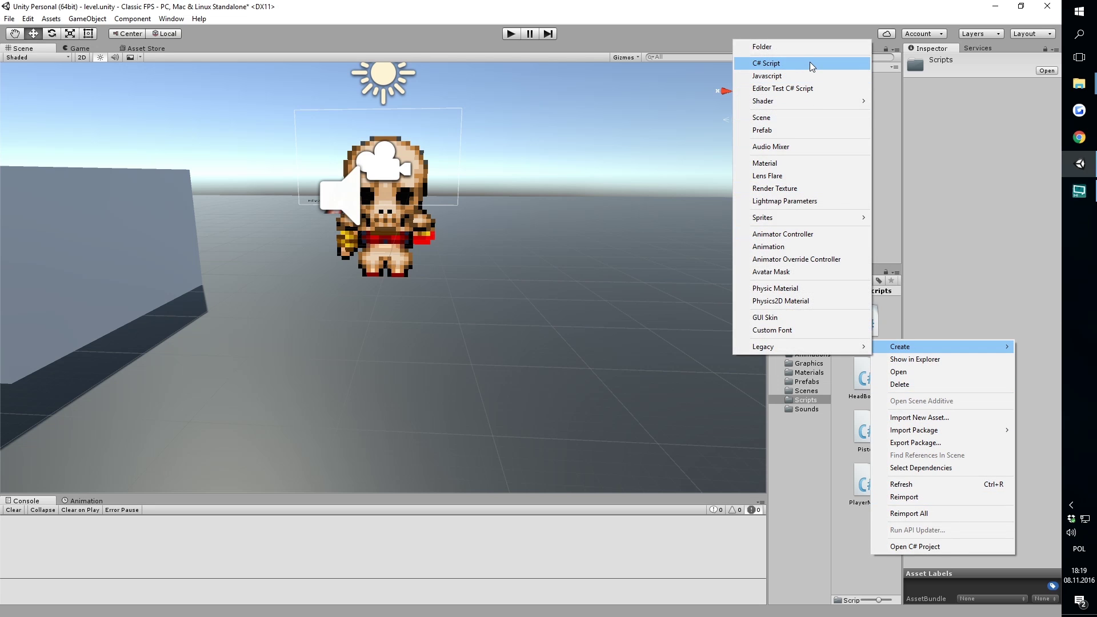
{"action": "left_click", "coordinate": [811, 63]}
Step: Name the new script FaceCamera
{"action": "type", "text": "FaceCamera"}
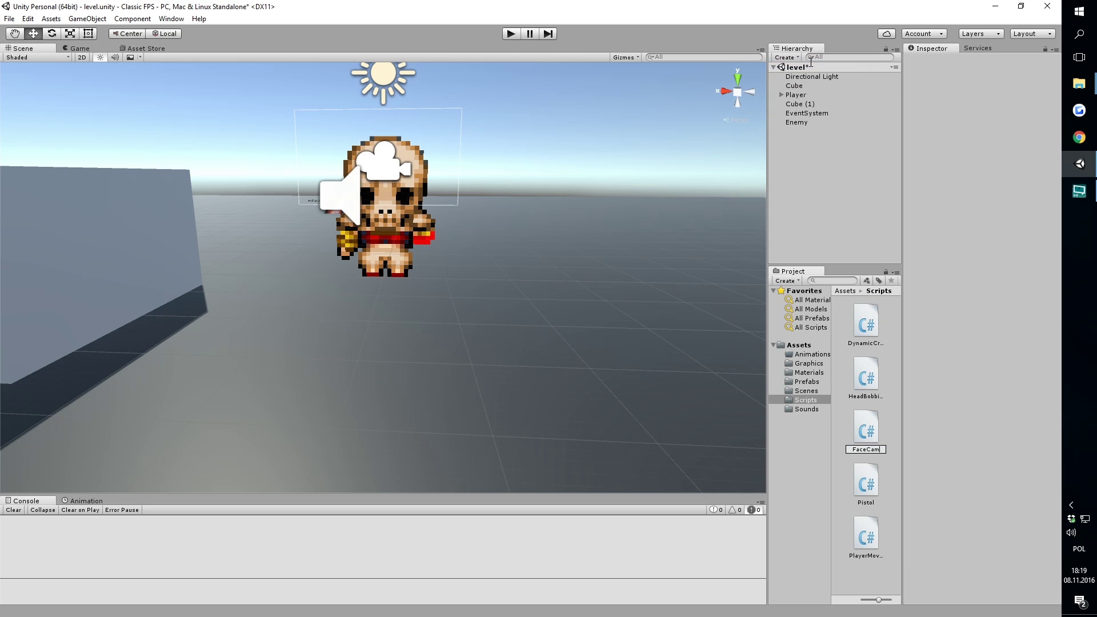
{"action": "key", "text": "Return"}
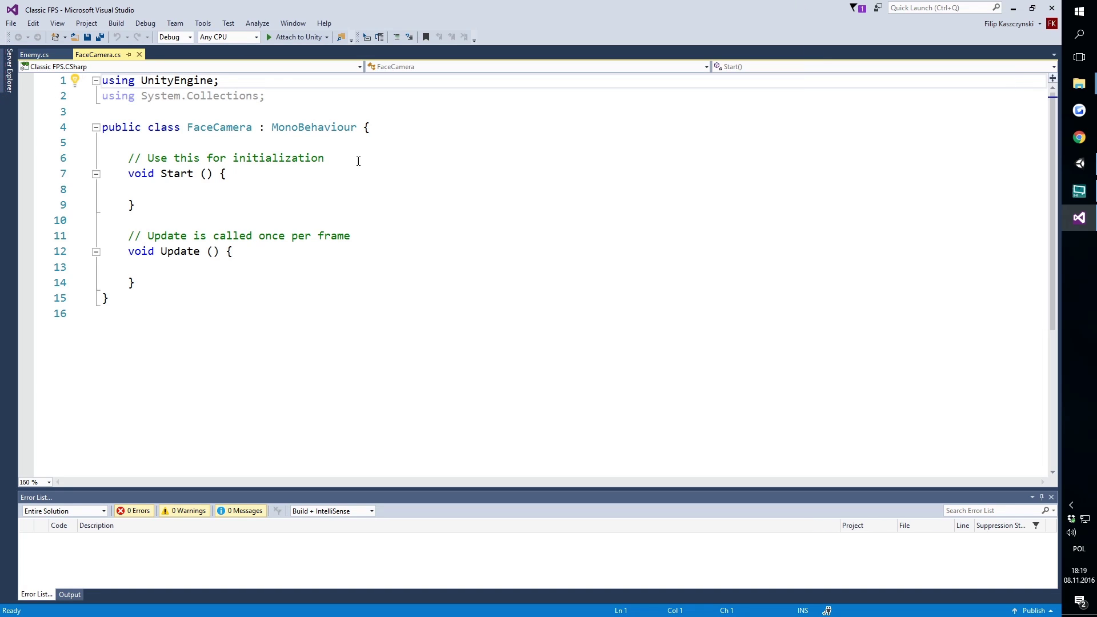
Step: Replace the Start method and default comments with a 'Vector3 cameraDirection;' field
{"action": "left_click_drag", "start_coordinate": [359, 232], "coordinate": [1, 165]}
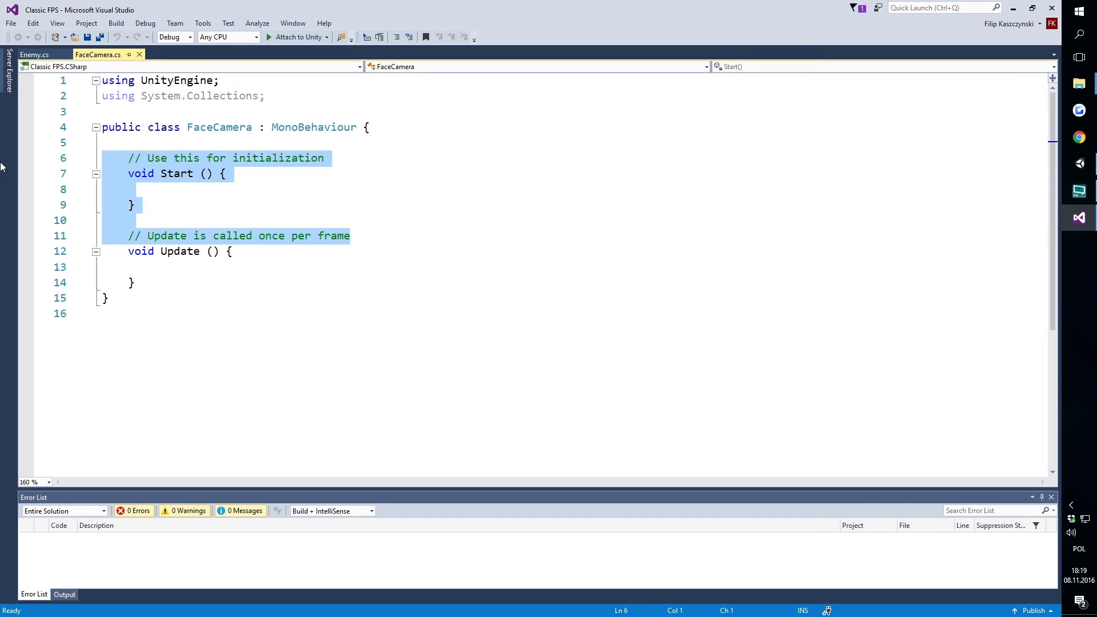
{"action": "key", "text": "Delete"}
{"action": "key", "text": "Return"}
{"action": "key", "text": "Up"}
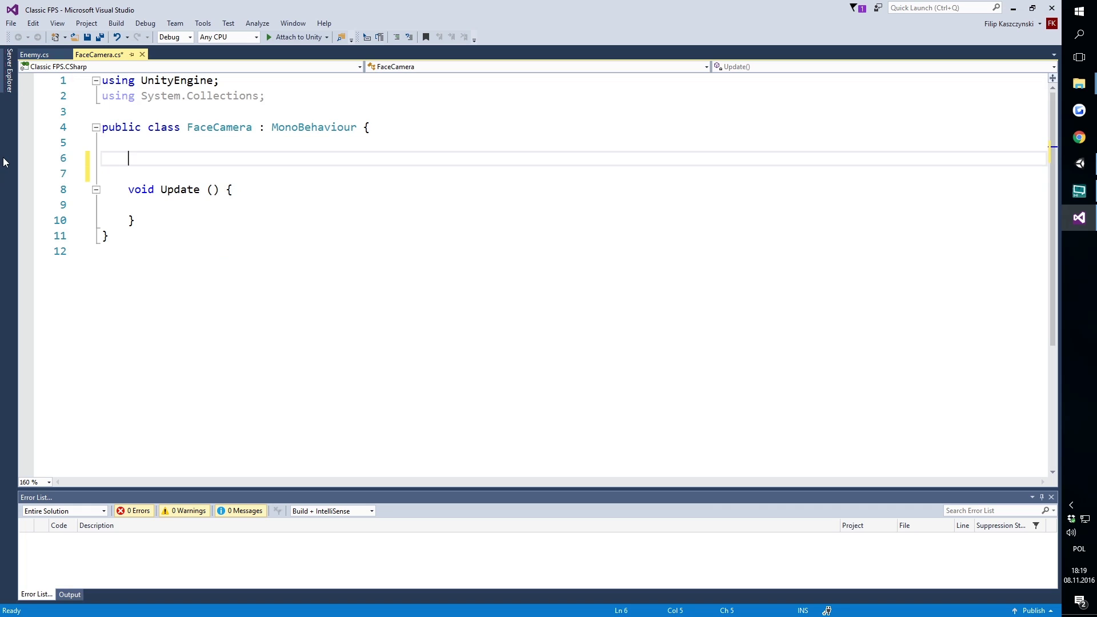
{"action": "type", "text": "Vector3 "}
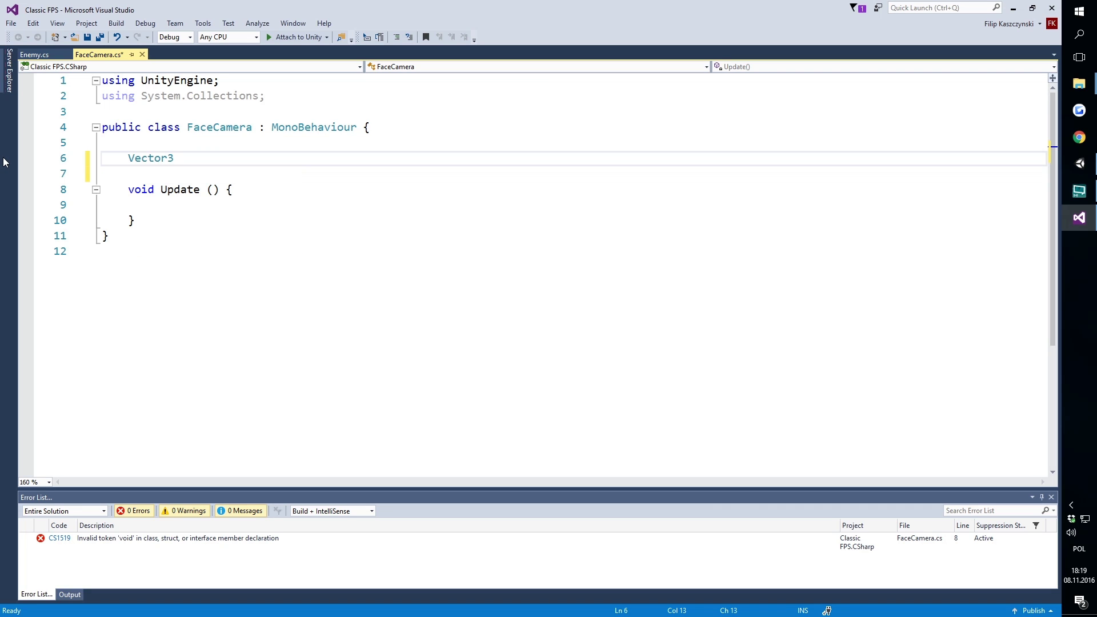
{"action": "type", "text": "cameraDirectio"}
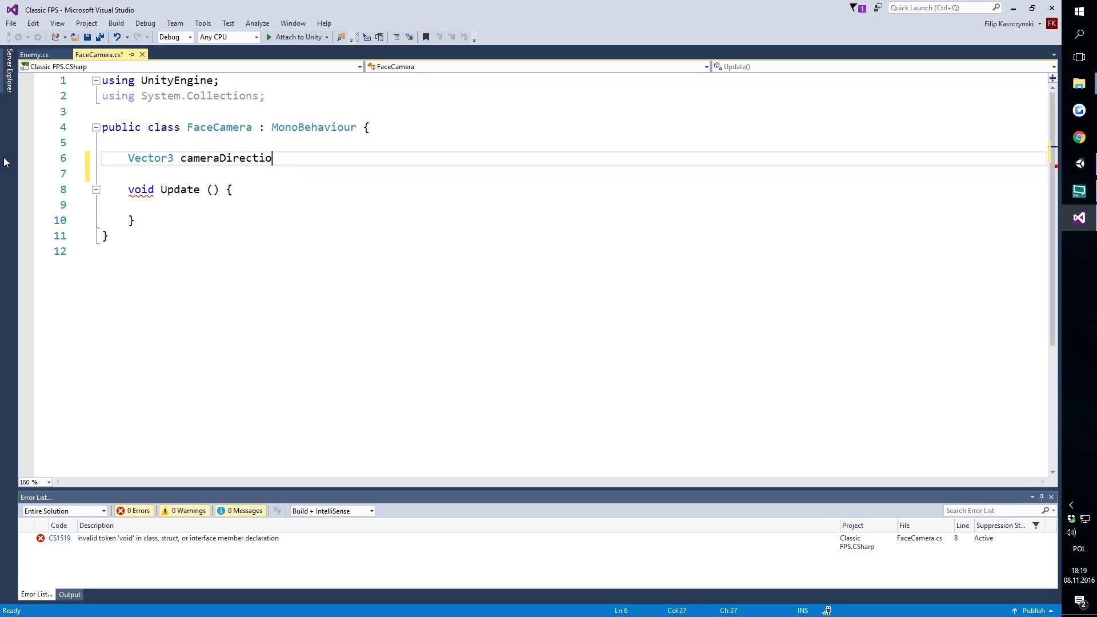
{"action": "type", "text": "n;"}
Step: In Update, add 'cameraDirection = Camera.main.transform.forward;'
{"action": "key", "text": "Down"}
{"action": "key", "text": "Down"}
{"action": "key", "text": "End"}
{"action": "key", "text": "Down"}
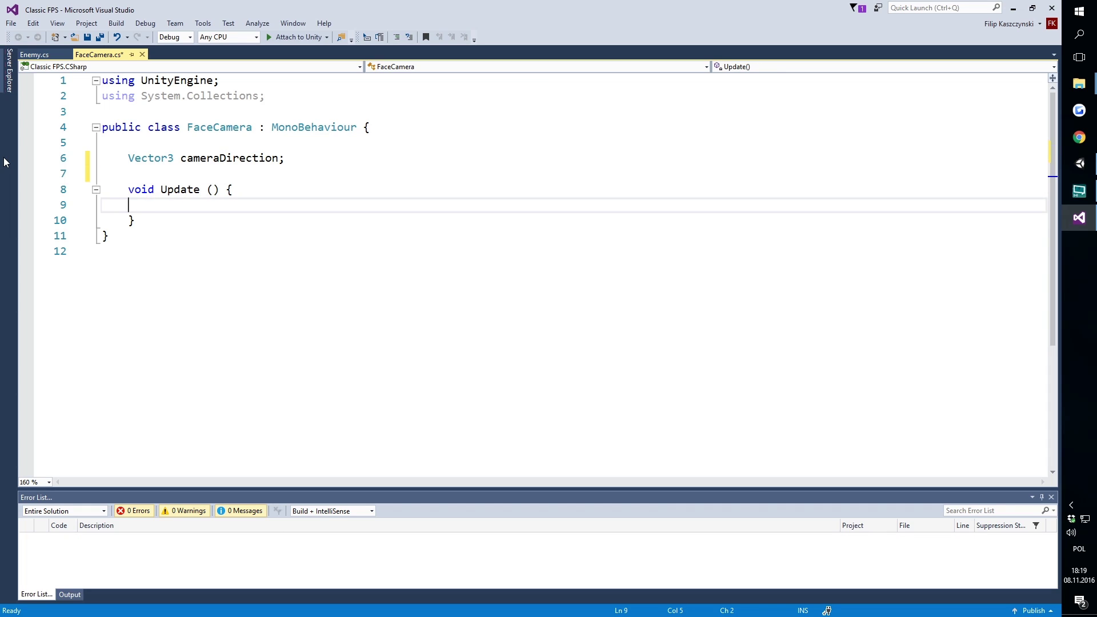
{"action": "key", "text": "Return"}
{"action": "key", "text": "Return"}
{"action": "key", "text": "Up"}
{"action": "type", "text": "camera"}
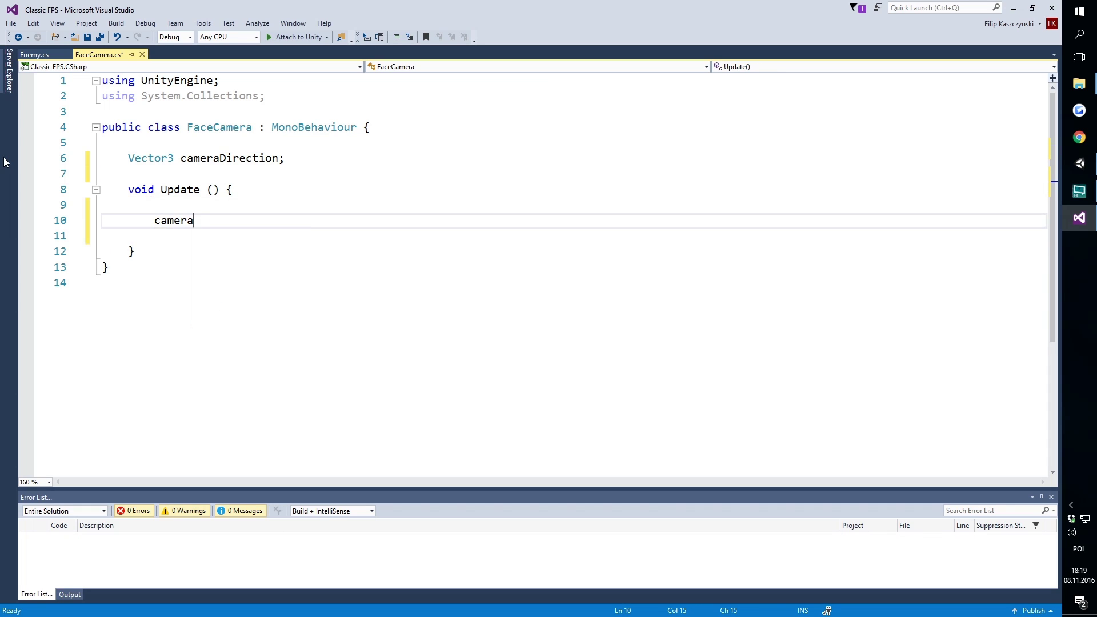
{"action": "type", "text": "Direction "}
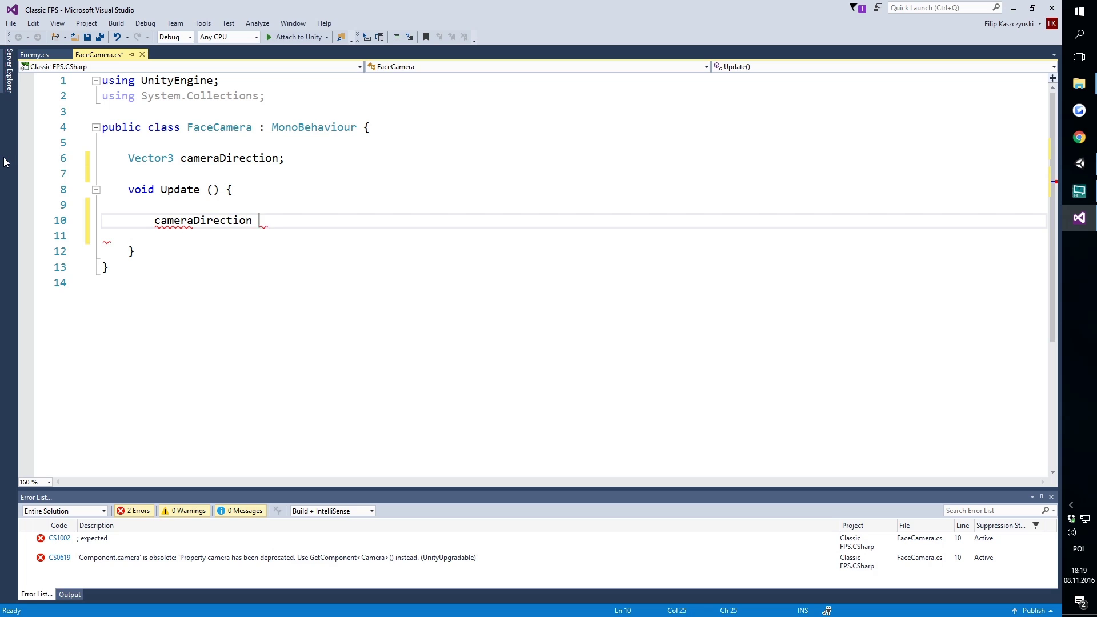
{"action": "type", "text": "= Camera."}
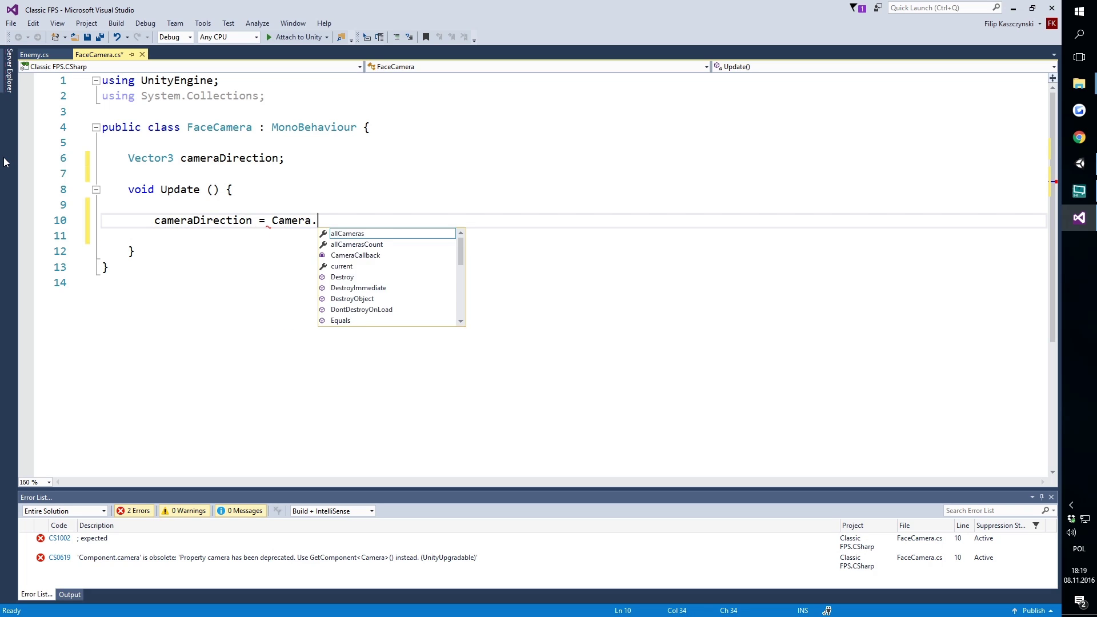
{"action": "type", "text": "main."}
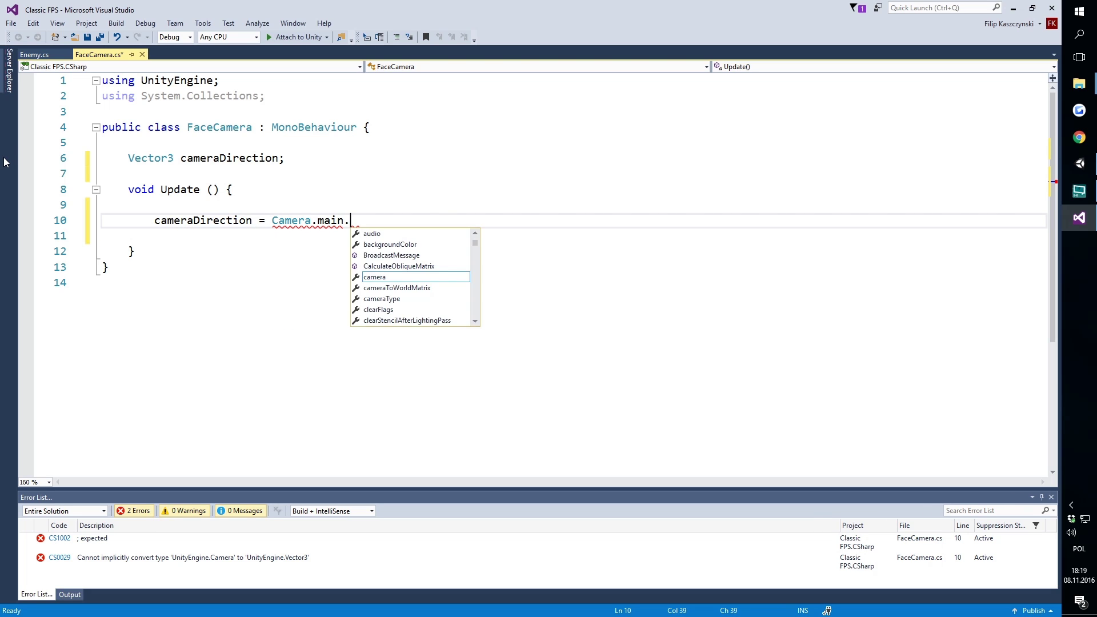
{"action": "type", "text": "transform.forward;"}
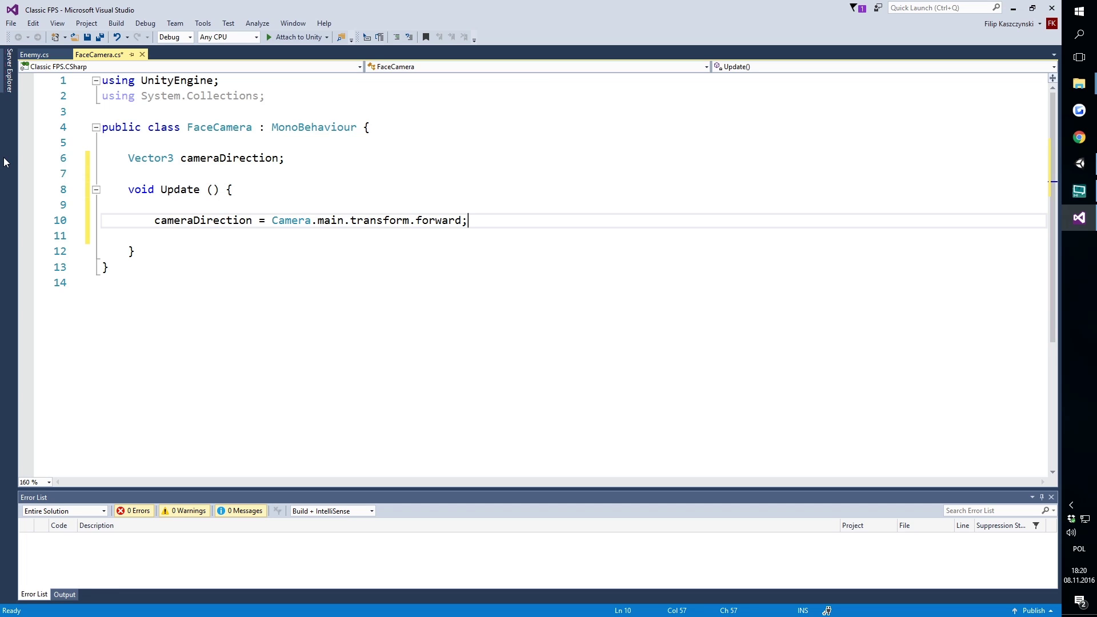
{"action": "key", "text": "Return"}
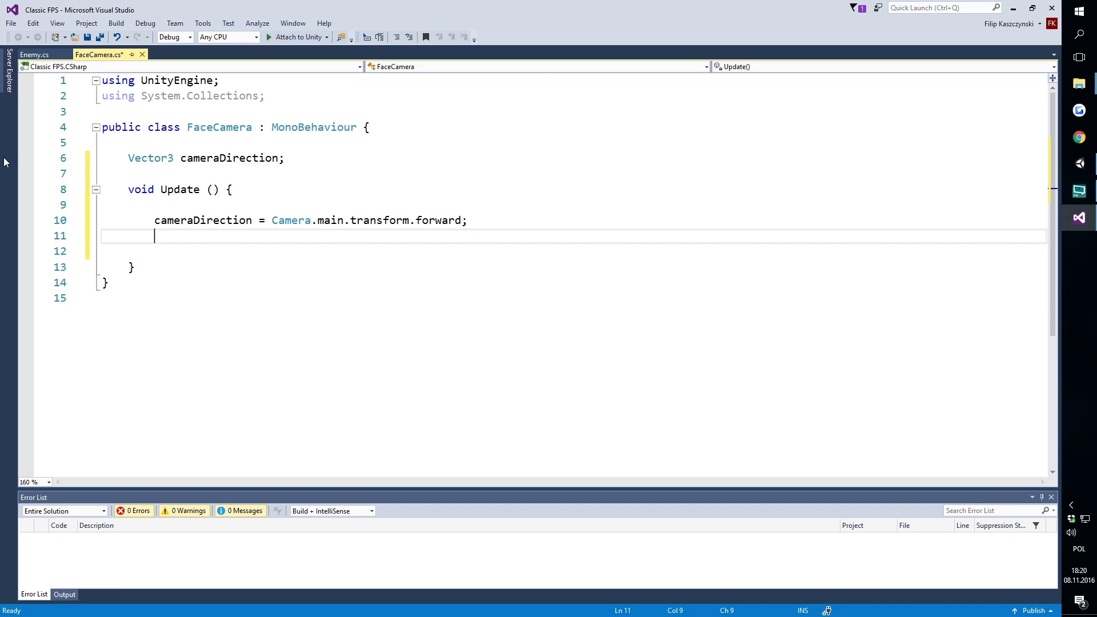
Step: Add 'cameraDirection.y = 0;' to Update
{"action": "type", "text": "camerac"}
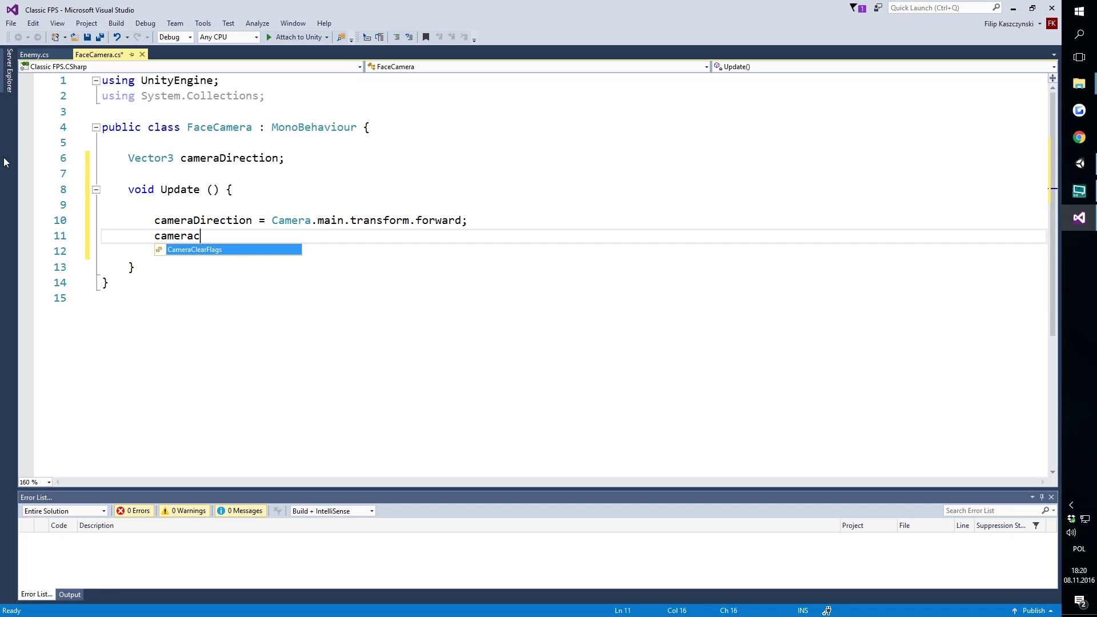
{"action": "type", "text": "Di"}
{"action": "key", "text": "Tab"}
{"action": "type", "text": ".y = "}
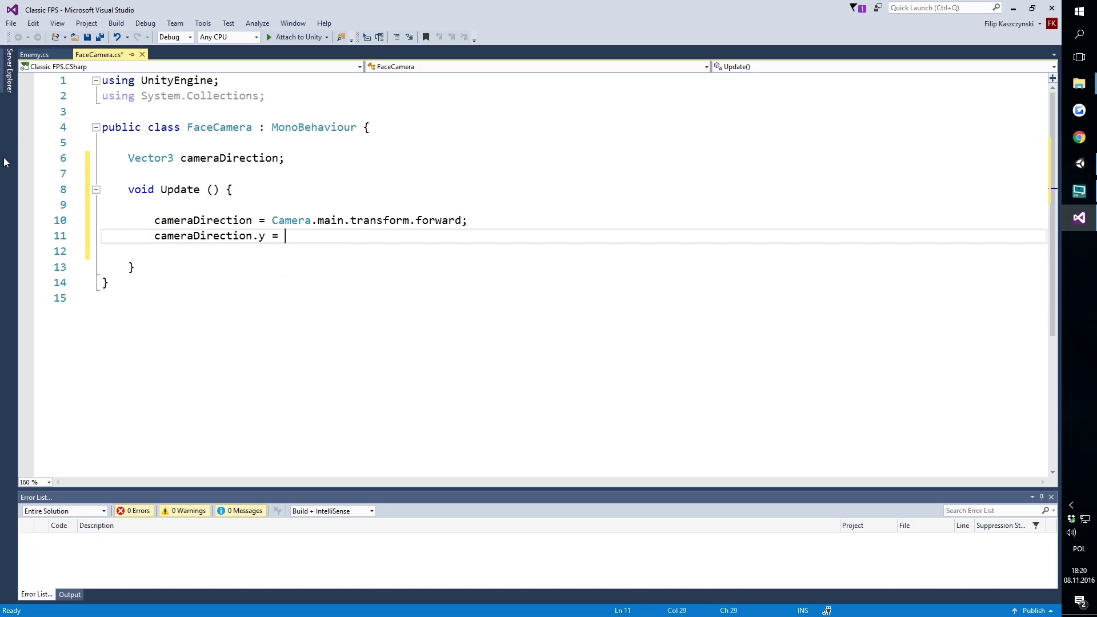
{"action": "type", "text": "0;"}
{"action": "key", "text": "Return"}
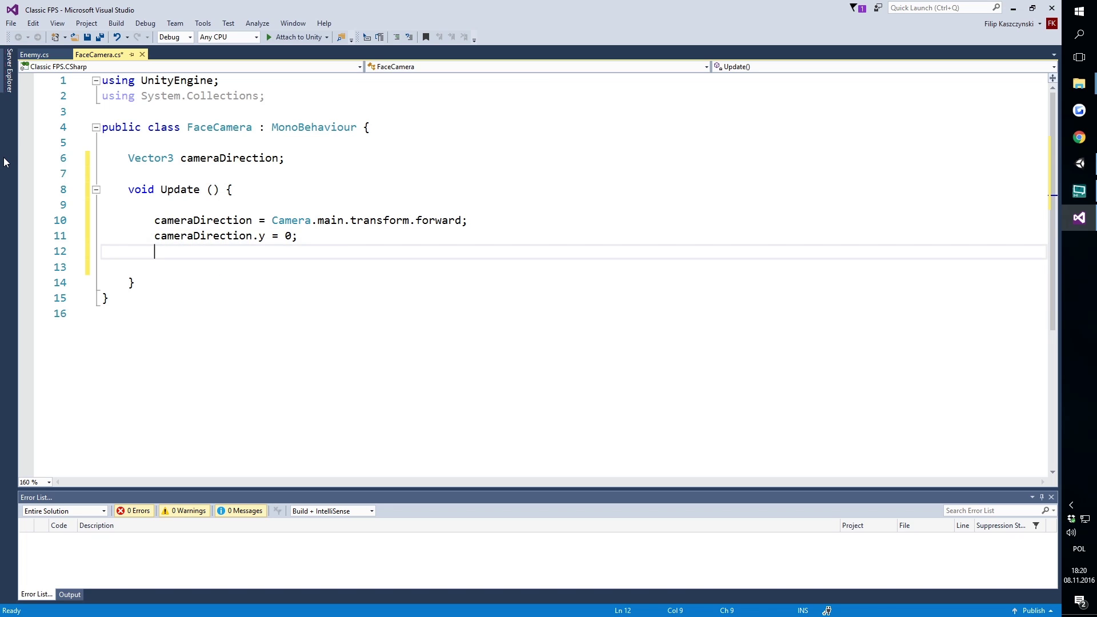
Step: Add 'transform.rotation = Quaternion.LookRotation(cameraDirection);' and save the script
{"action": "type", "text": "tra"}
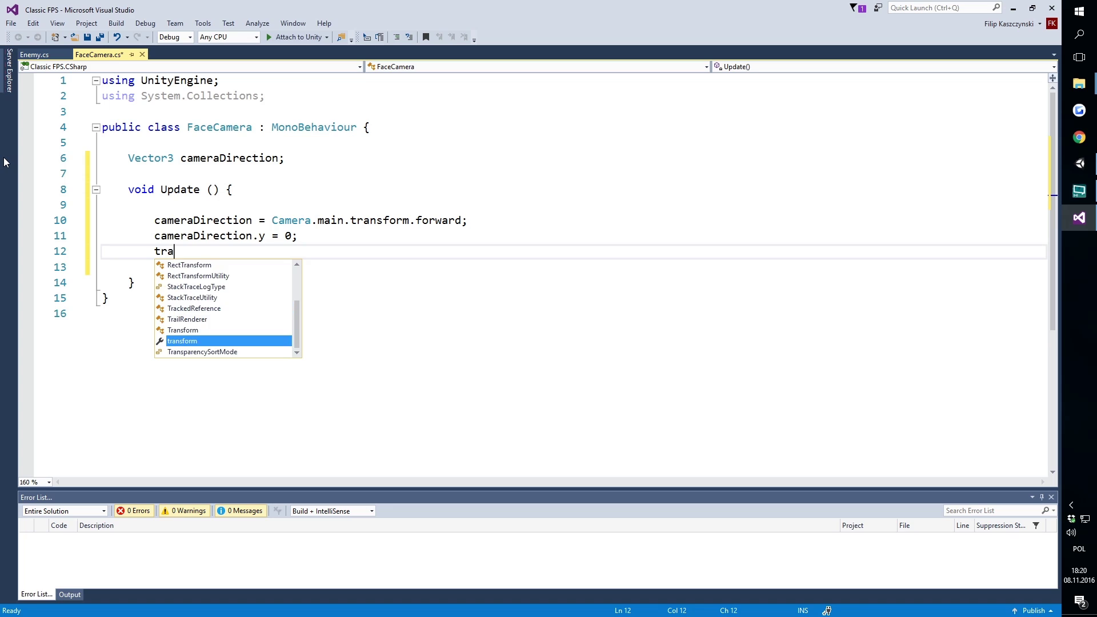
{"action": "type", "text": "nsform.rotation = "}
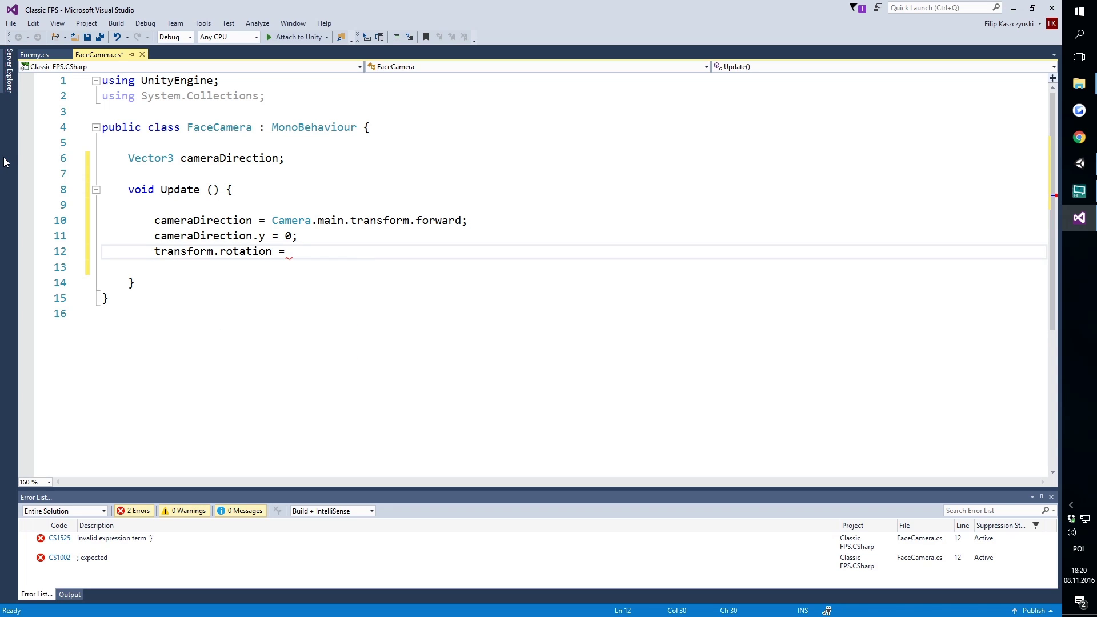
{"action": "type", "text": "Quat"}
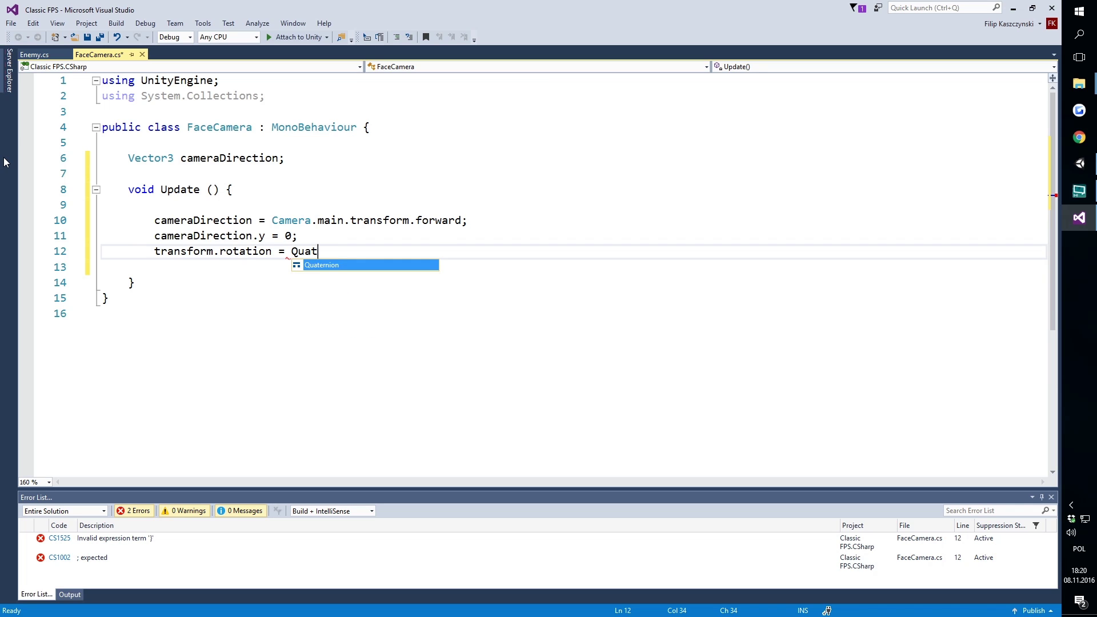
{"action": "key", "text": "Tab"}
{"action": "type", "text": ".Loo"}
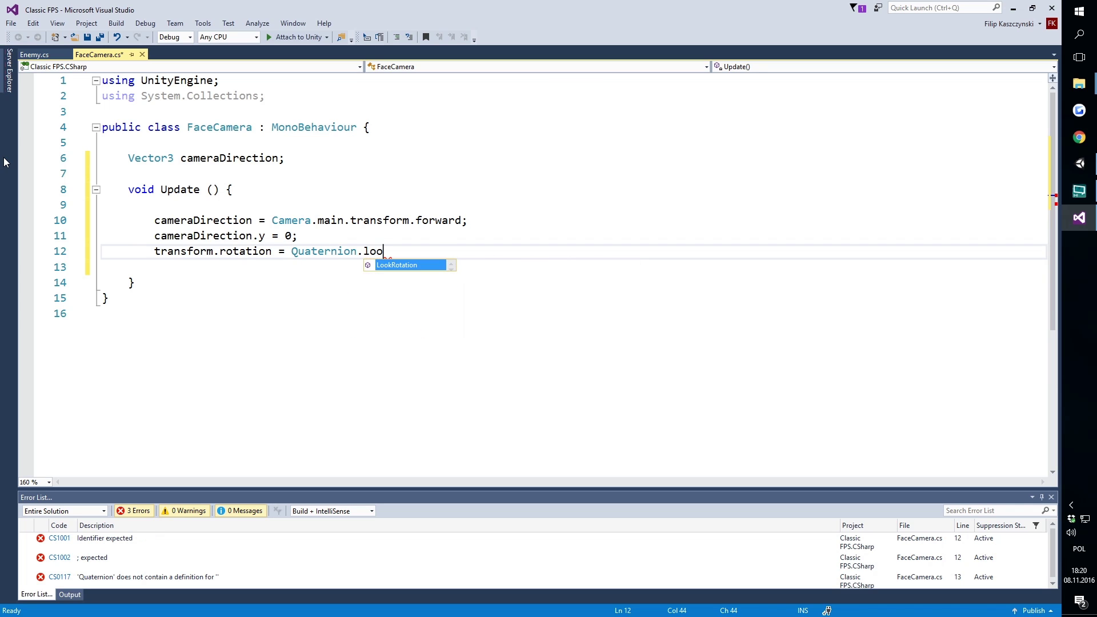
{"action": "key", "text": "Tab"}
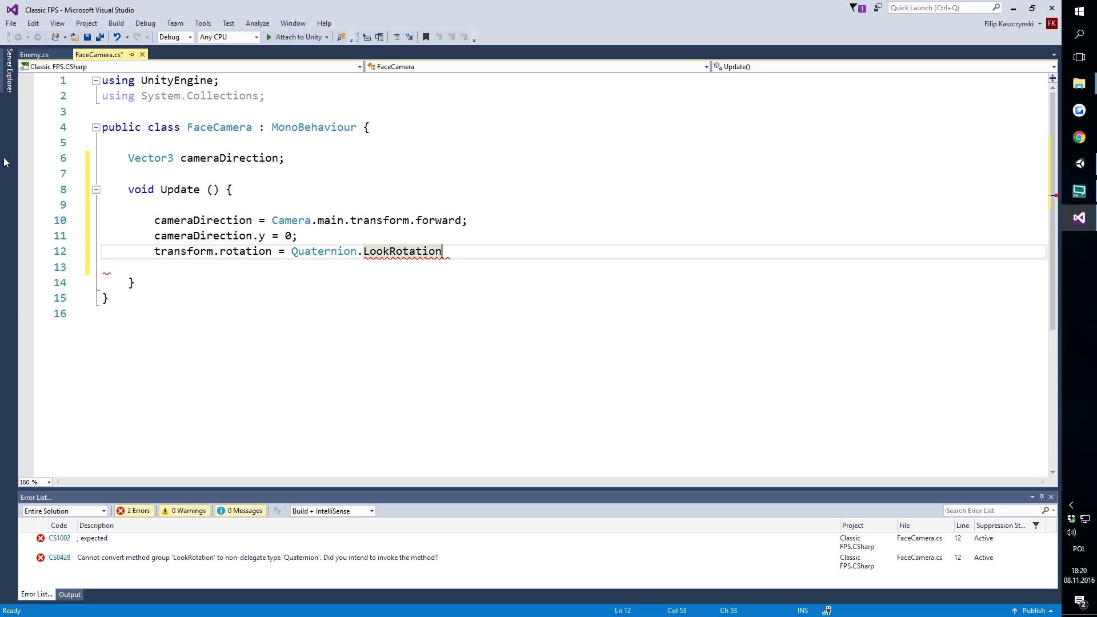
{"action": "type", "text": "(came"}
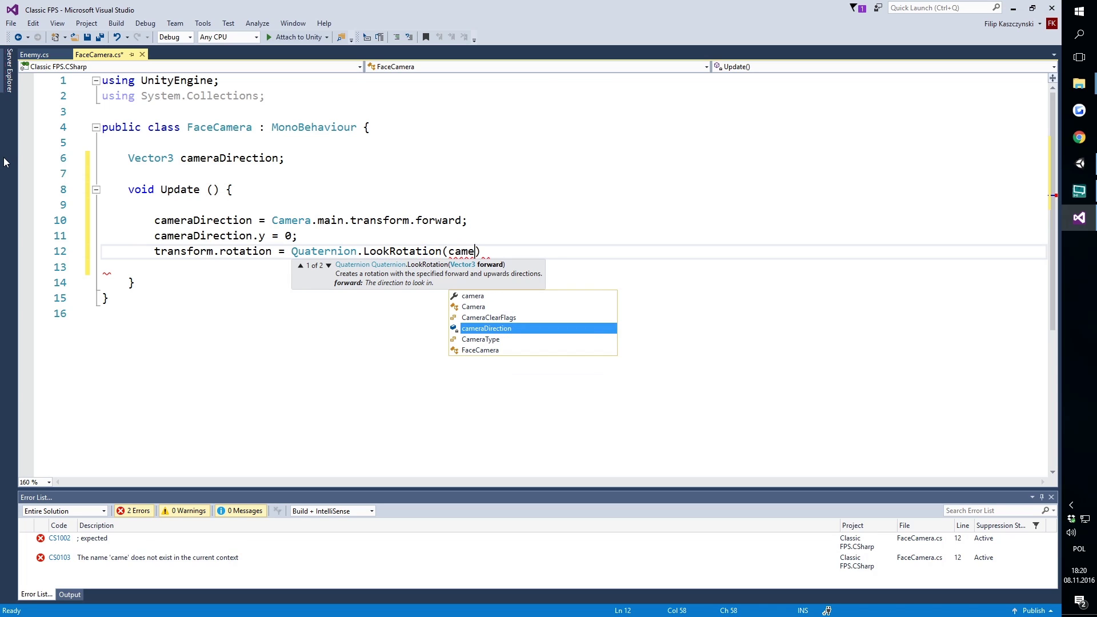
{"action": "type", "text": ");"}
{"action": "key", "text": "ctrl+s"}
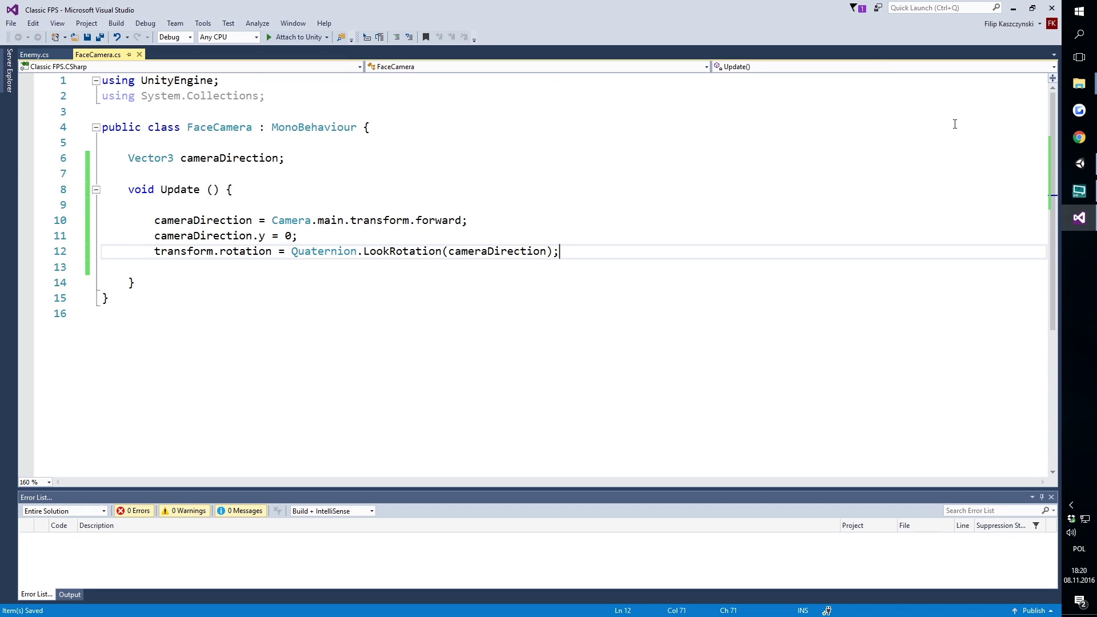
{"action": "left_click", "coordinate": [1080, 164]}
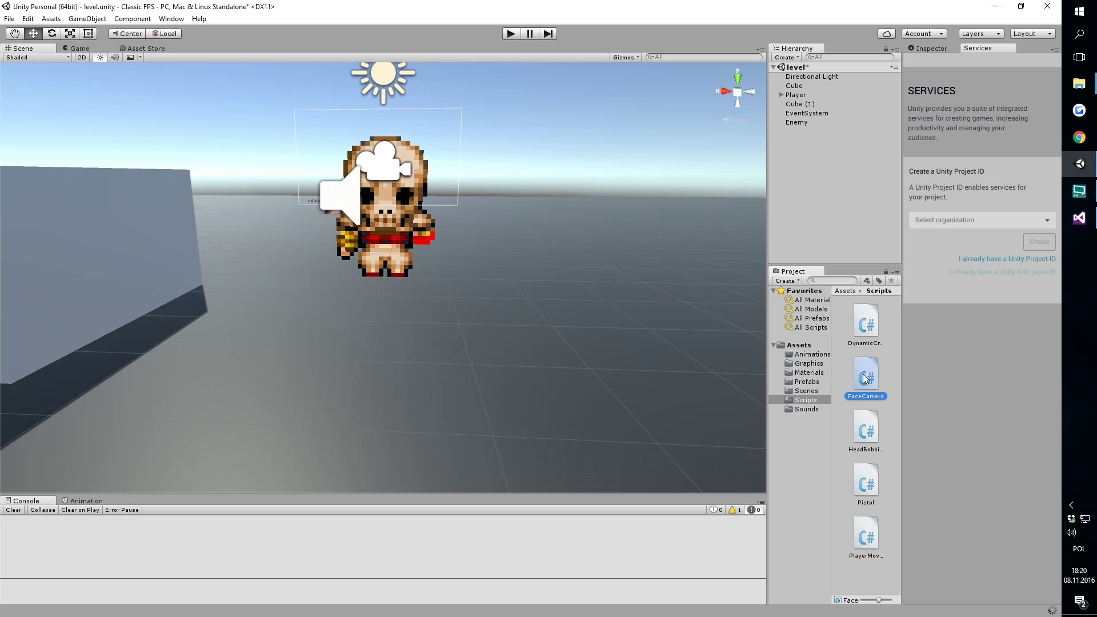
{"action": "left_click_drag", "start_coordinate": [866, 378], "coordinate": [796, 144]}
{"action": "left_click", "coordinate": [511, 34]}
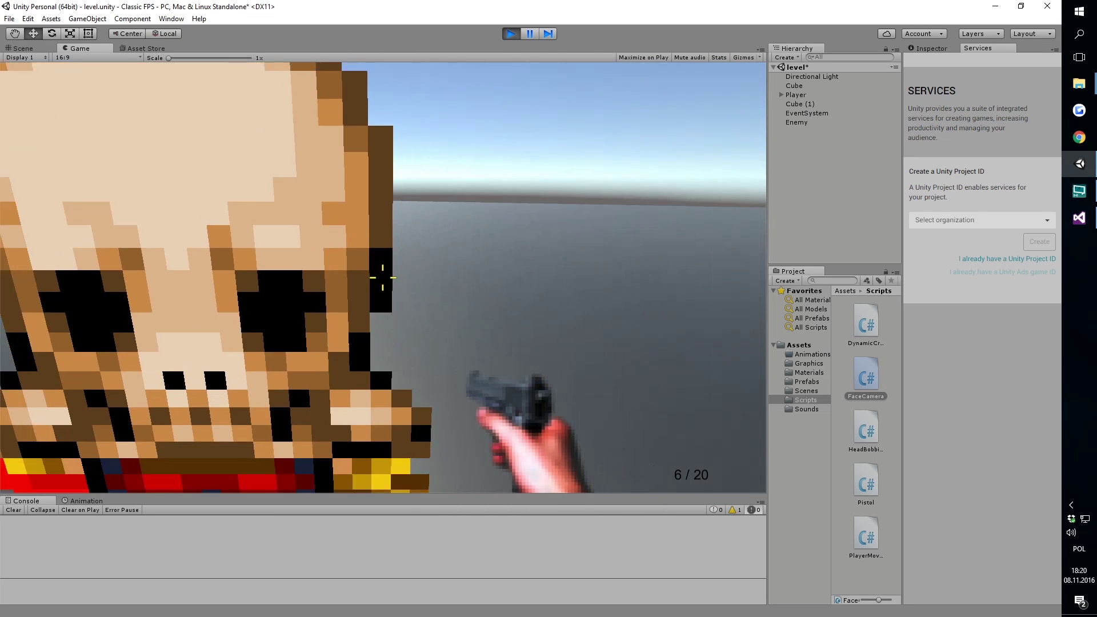
{"action": "key", "text": "s"}
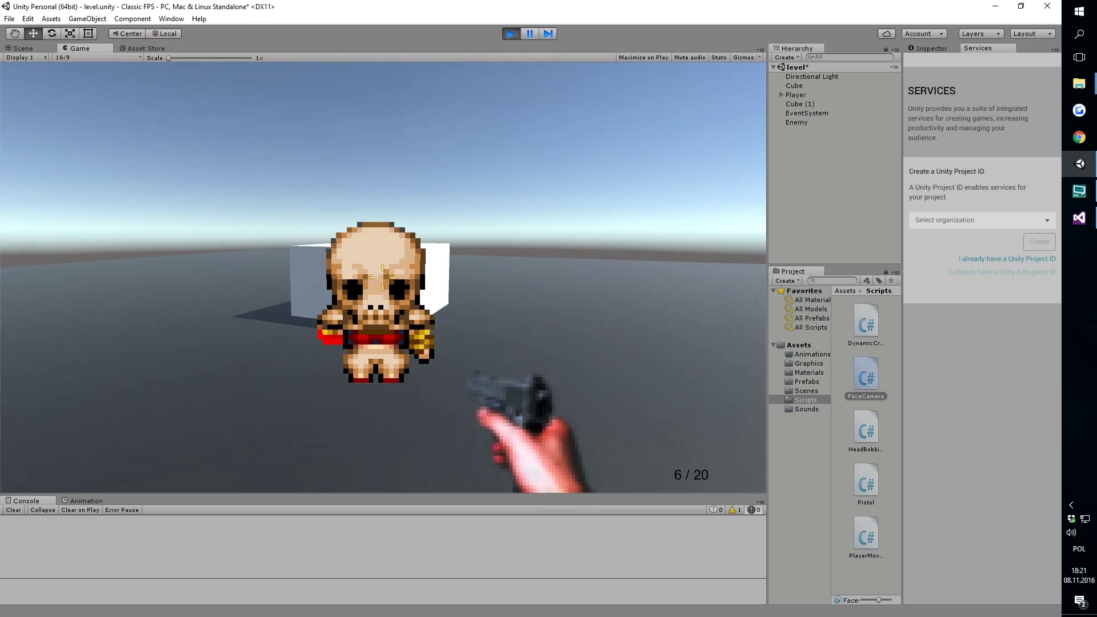
{"action": "key", "text": "w"}
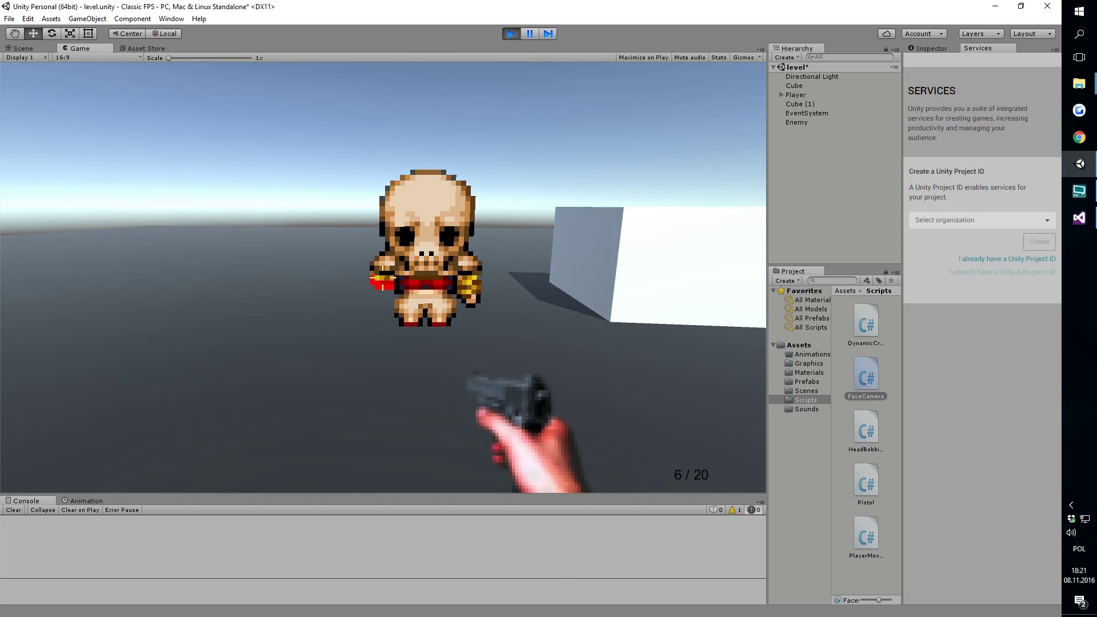
{"action": "key", "text": "d"}
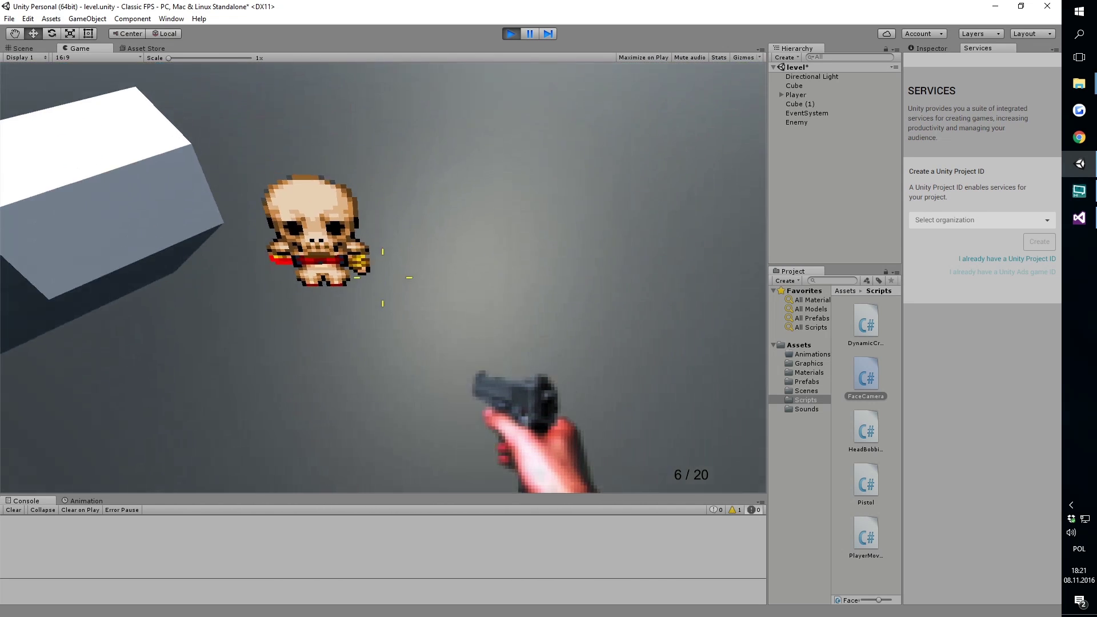
{"action": "key", "text": "s"}
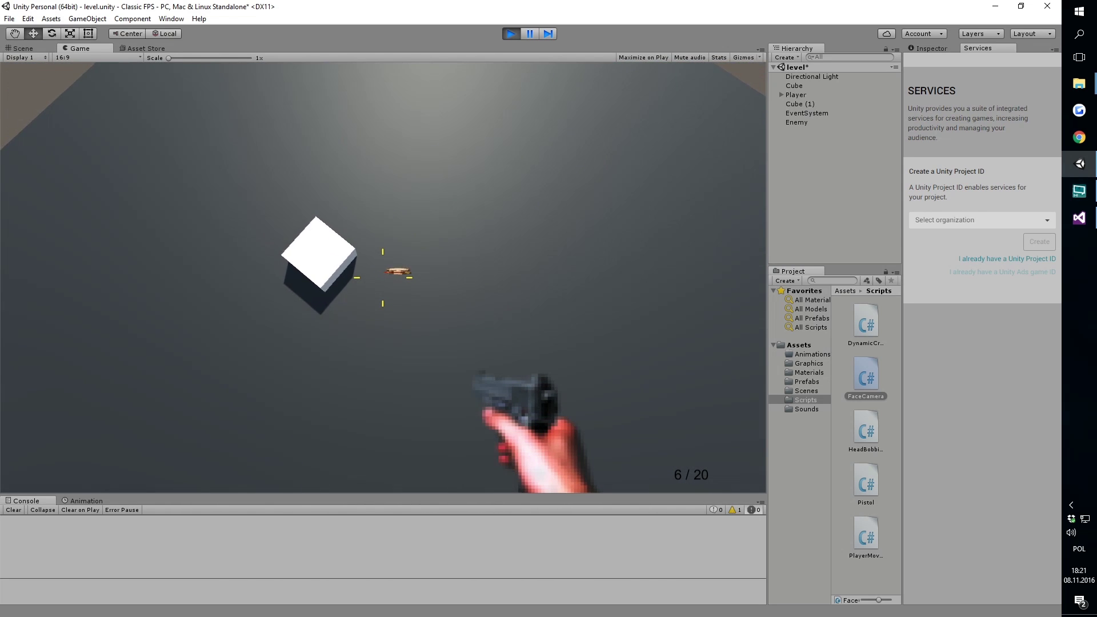
{"action": "key", "text": "w"}
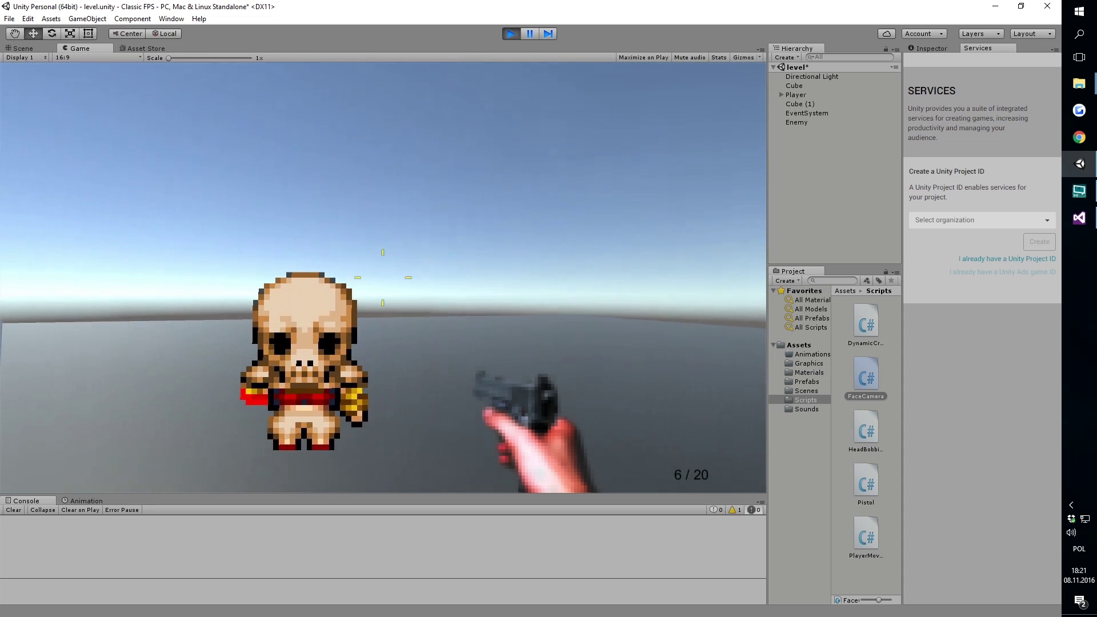
{"action": "left_click", "coordinate": [509, 33]}
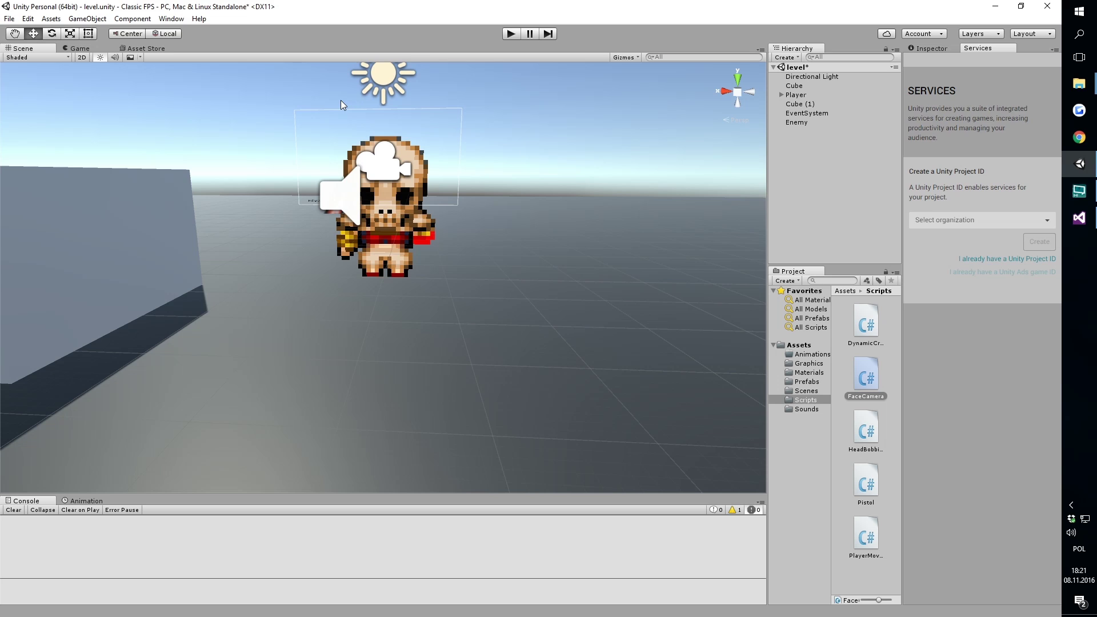
Step: Add a Box Collider component to the Enemy through Add Component search
{"action": "left_click", "coordinate": [798, 122]}
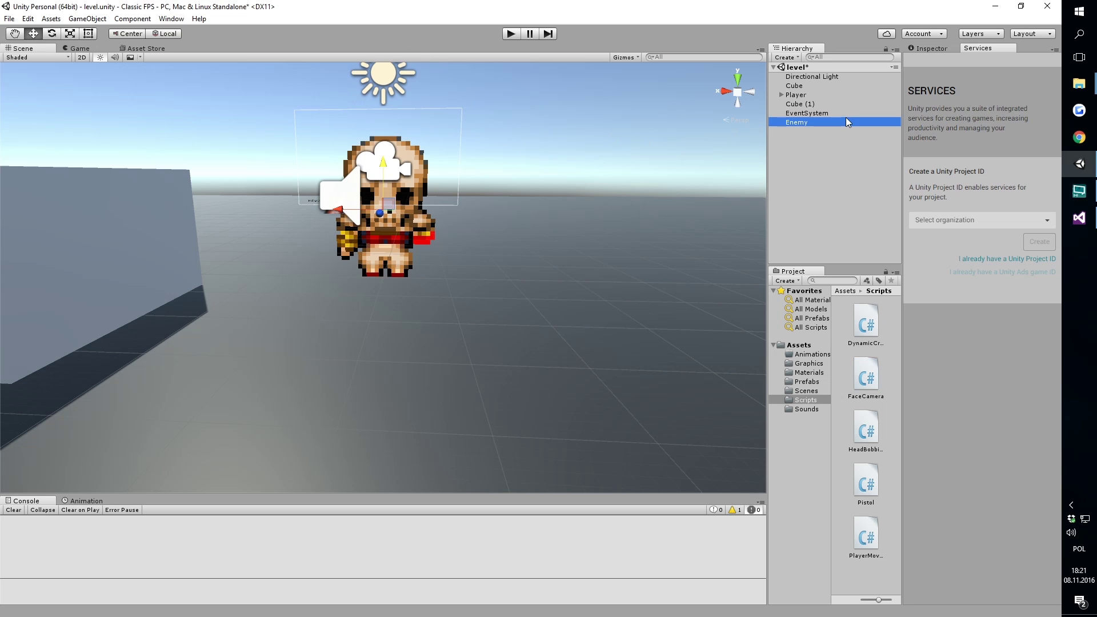
{"action": "left_click", "coordinate": [931, 49]}
{"action": "left_click", "coordinate": [985, 261]}
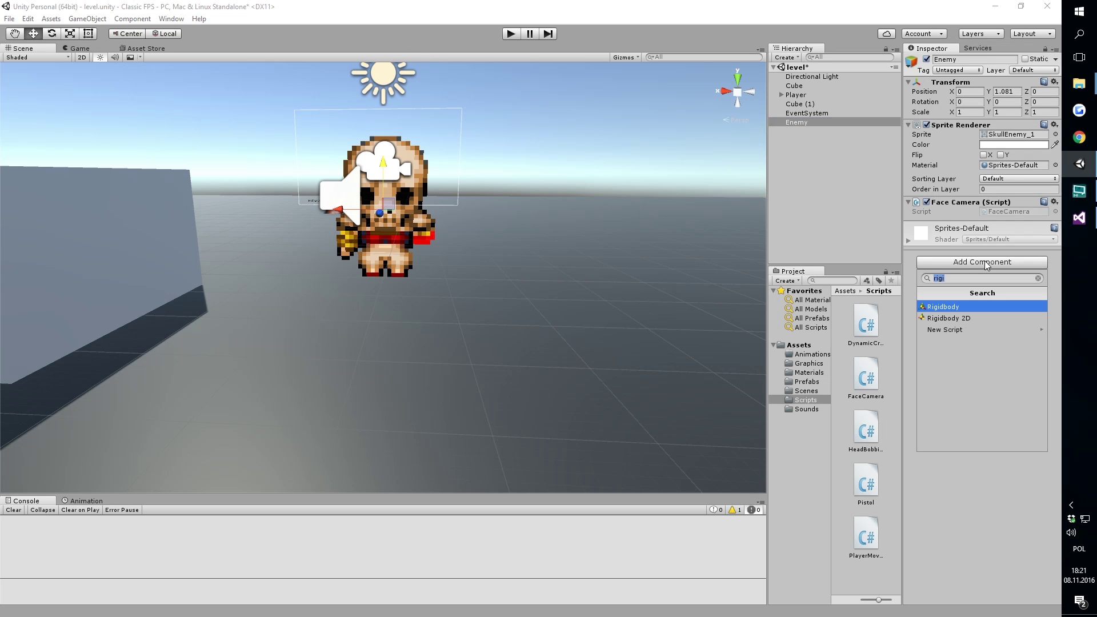
{"action": "type", "text": "collider"}
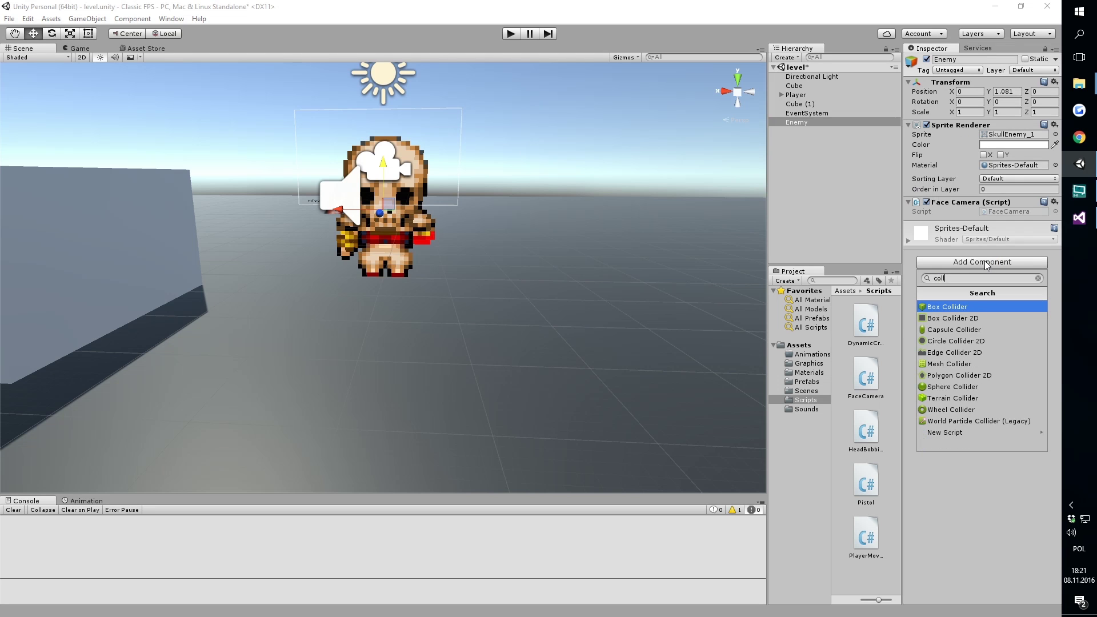
{"action": "key", "text": "Return"}
{"action": "scroll", "coordinate": [369, 245], "scroll_direction": "down", "scroll_amount": 5}
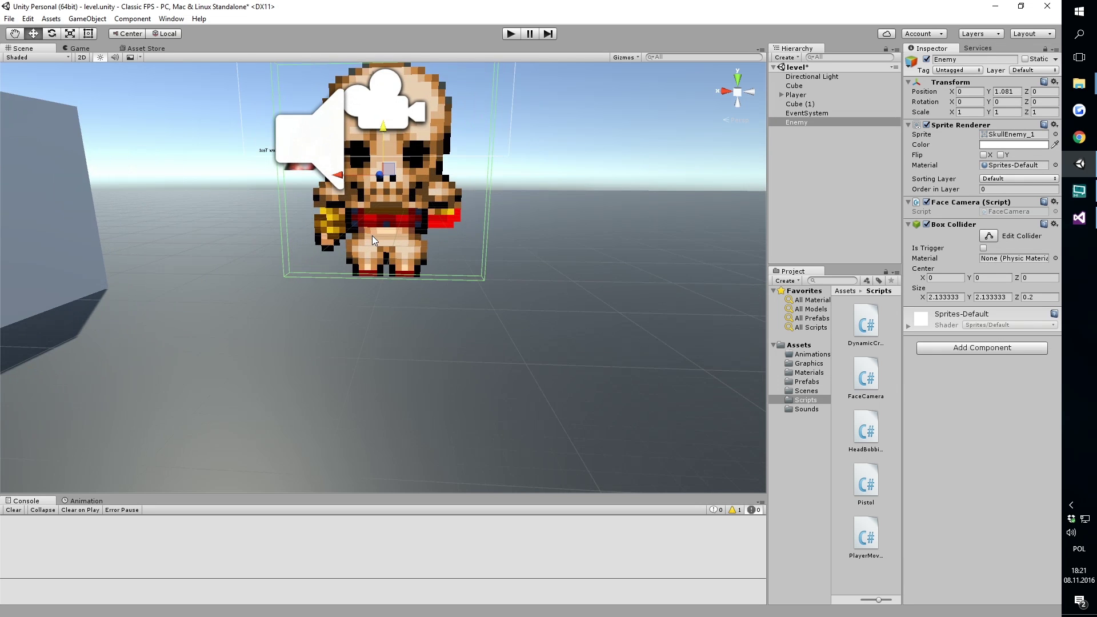
Step: Set the Enemy's Box Collider Size X 1.05, Size Y 1.97 and Center Y -0.08
{"action": "middle_click_drag", "start_coordinate": [393, 228], "coordinate": [467, 267]}
{"action": "right_click_drag", "start_coordinate": [468, 267], "coordinate": [526, 221]}
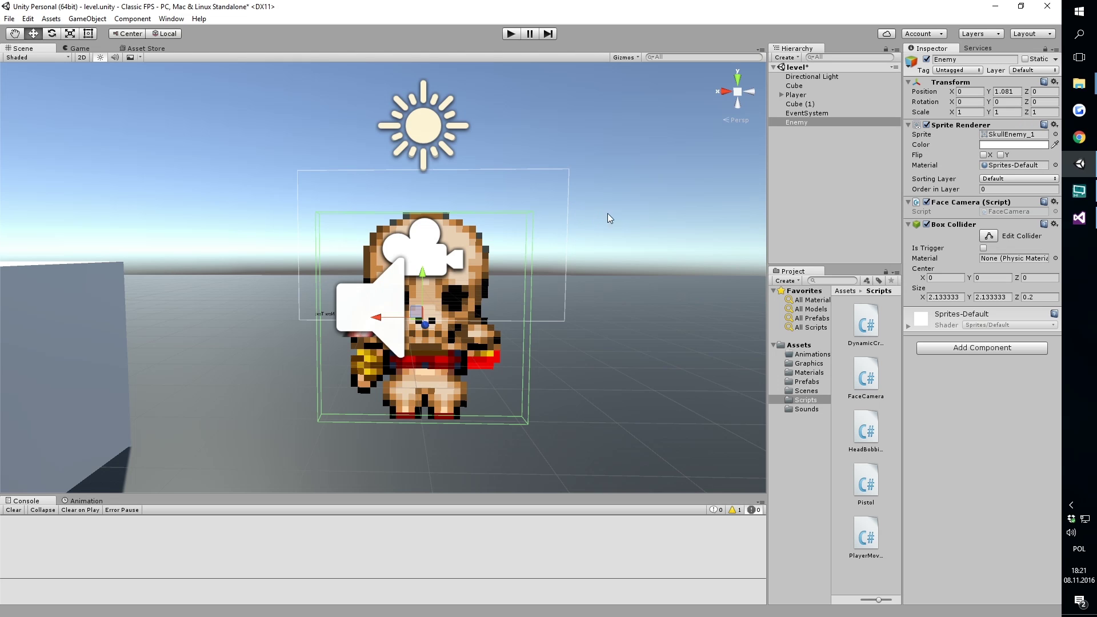
{"action": "left_click_drag", "start_coordinate": [923, 301], "coordinate": [914, 305]}
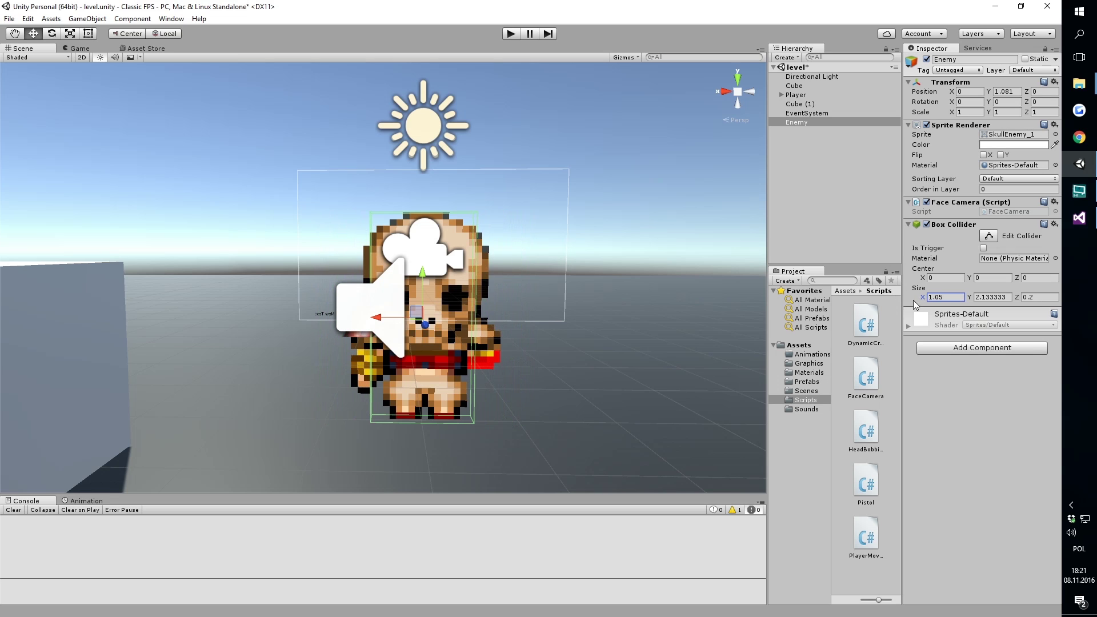
{"action": "left_click_drag", "start_coordinate": [971, 297], "coordinate": [966, 298]}
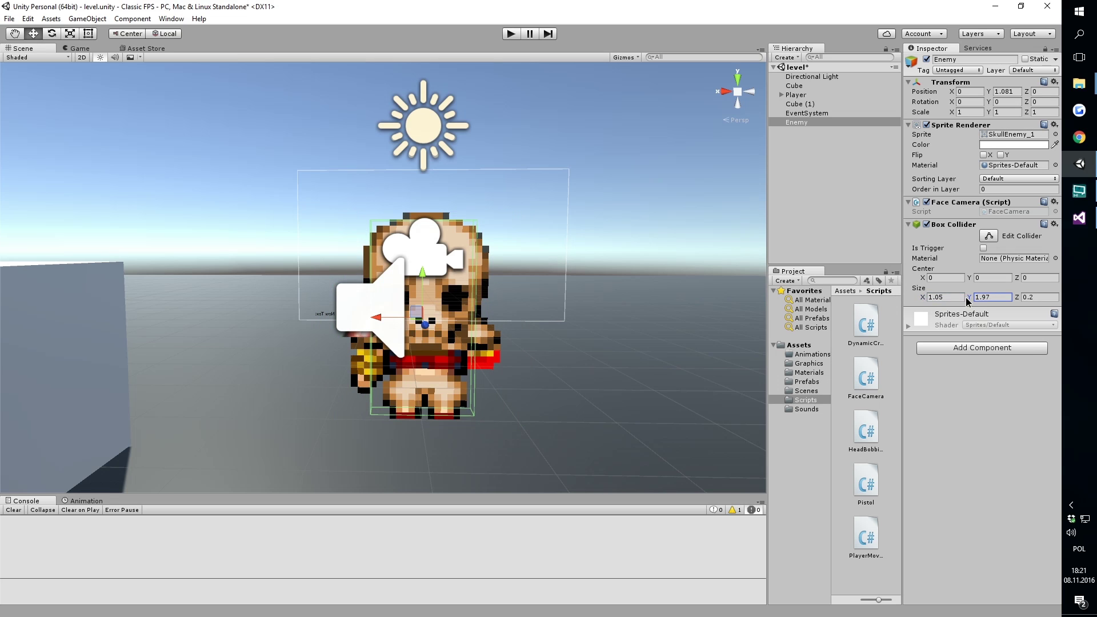
{"action": "left_click", "coordinate": [968, 278]}
{"action": "left_click_drag", "start_coordinate": [969, 280], "coordinate": [970, 282]}
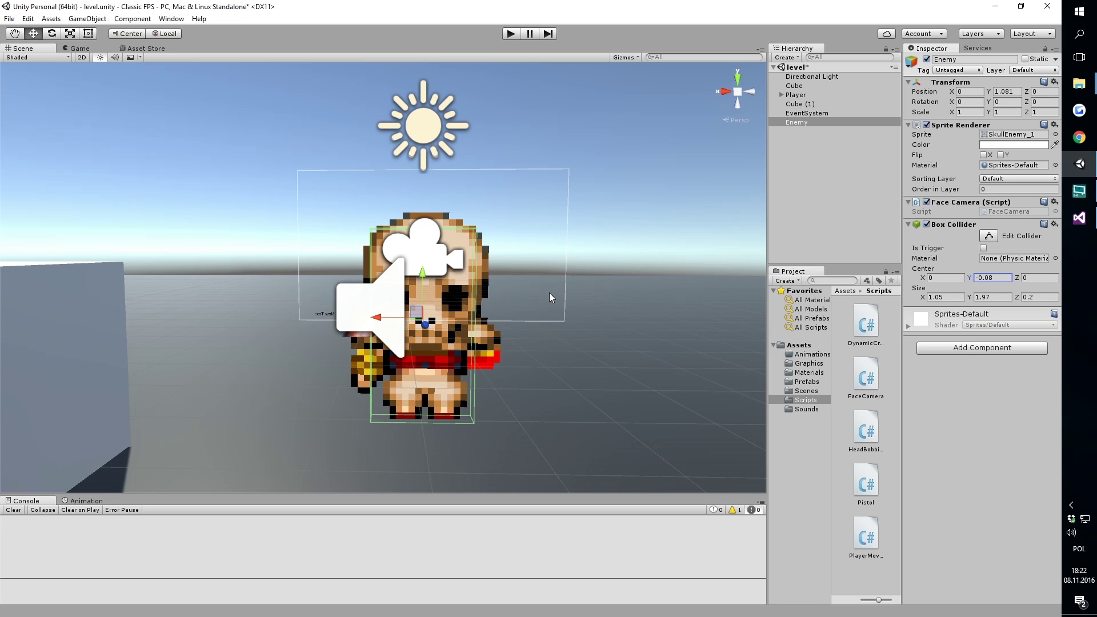
Step: Add a Rigidbody component (mass 1, gravity enabled) to the Enemy by searching 'rigi'
{"action": "left_click", "coordinate": [960, 350]}
{"action": "type", "text": "rigi"}
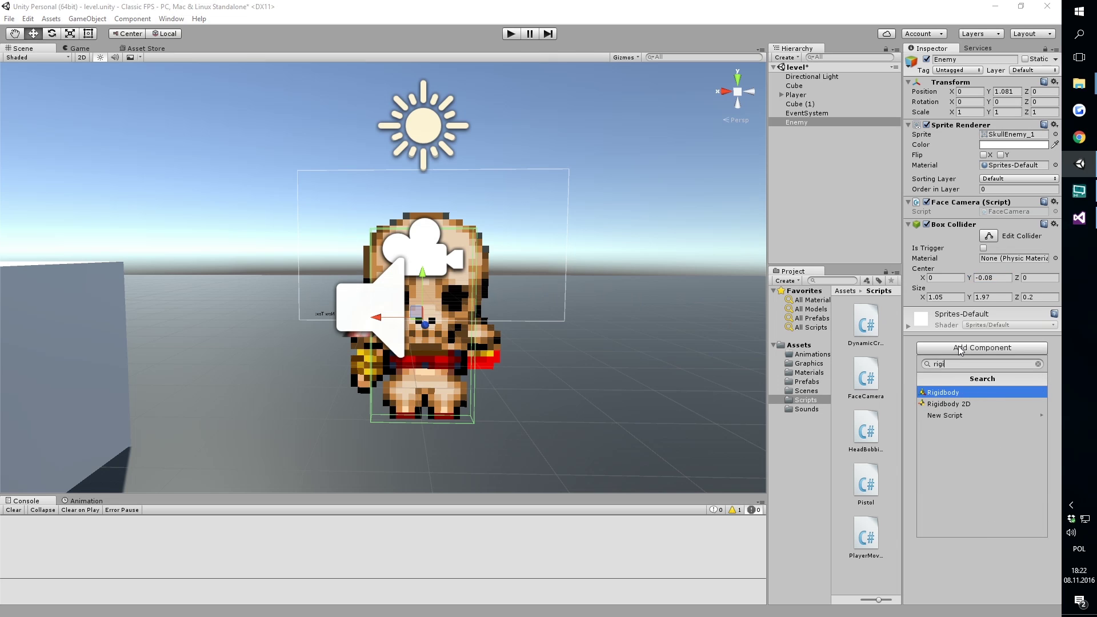
{"action": "key", "text": "Return"}
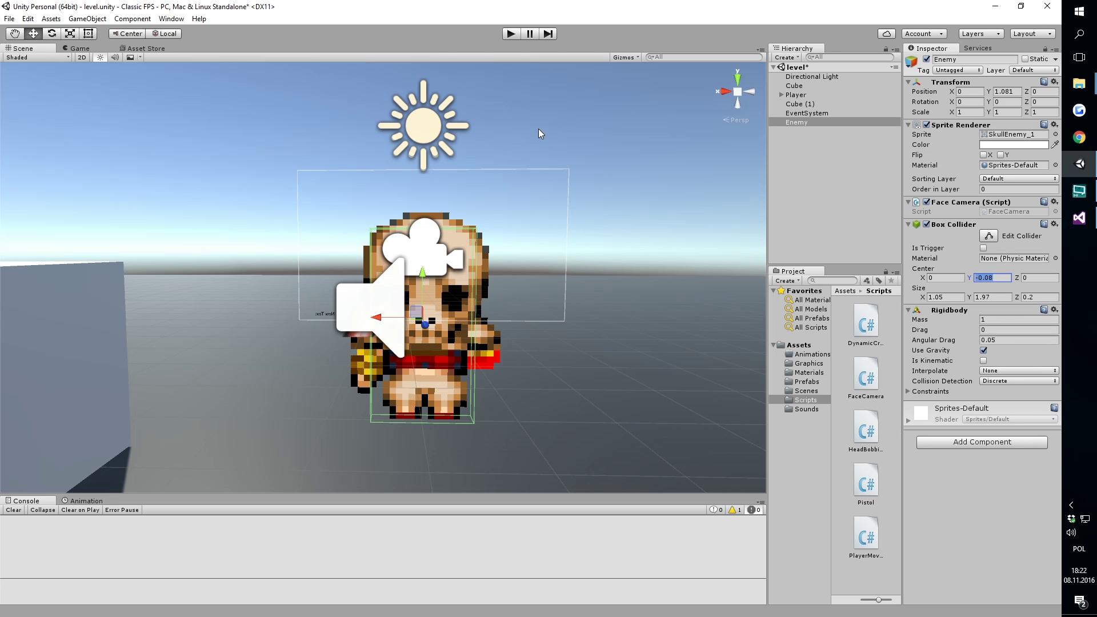
Step: Create a new folder named Enemies inside the Scripts folder
{"action": "right_click", "coordinate": [817, 400]}
{"action": "mouse_move", "coordinate": [851, 406]}
{"action": "left_click", "coordinate": [740, 106]}
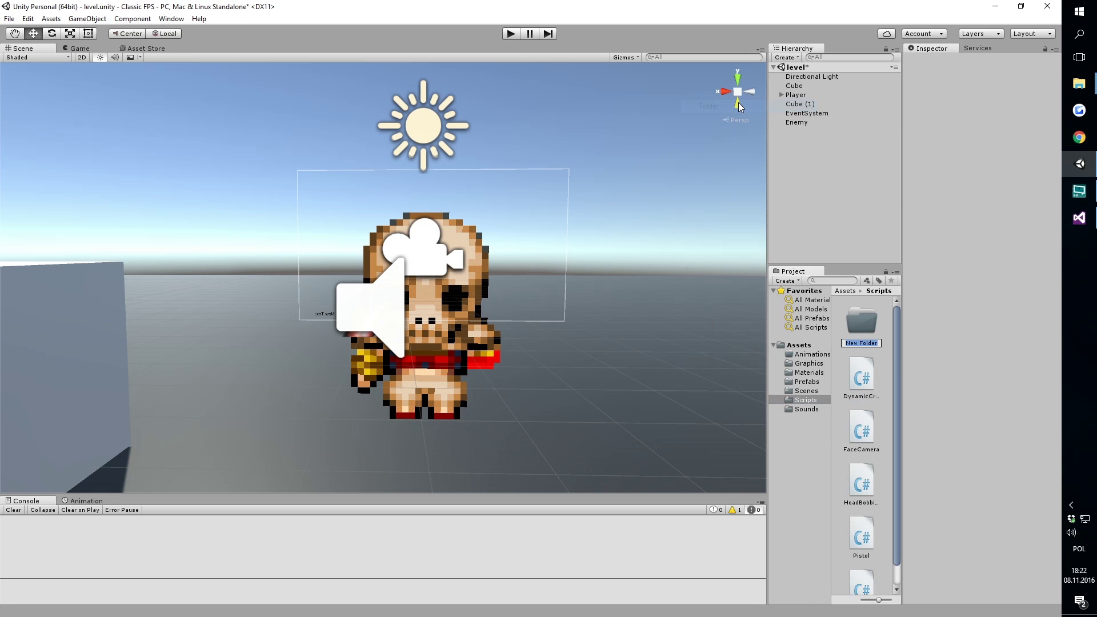
{"action": "type", "text": "Enemies"}
{"action": "key", "text": "Return"}
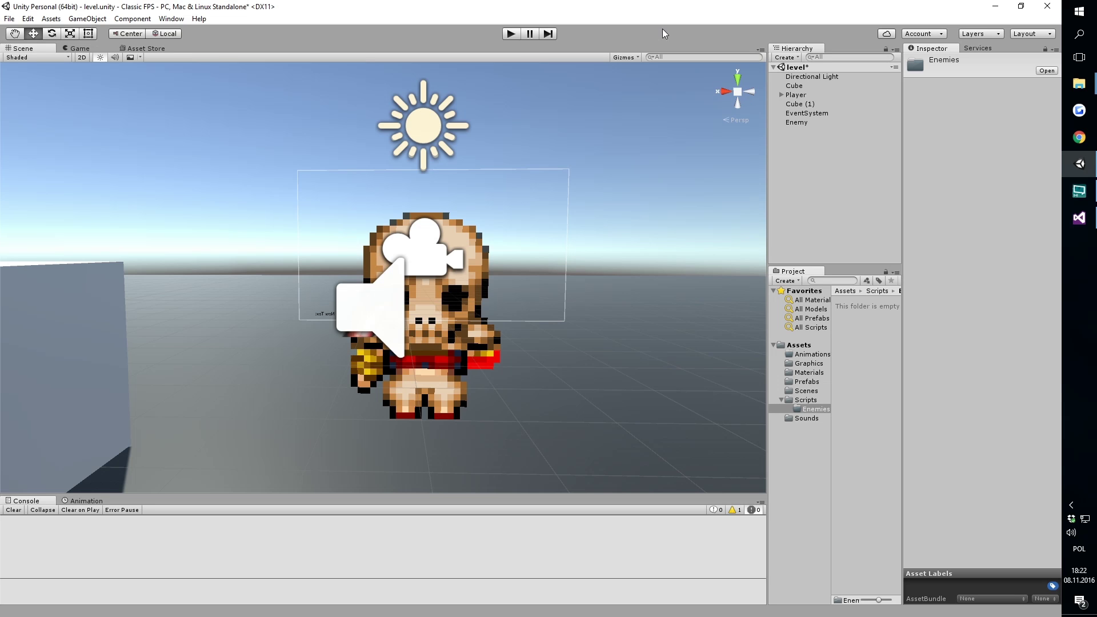
Step: Create a C# script named Enemy inside the Enemies folder
{"action": "right_click", "coordinate": [868, 318]}
{"action": "mouse_move", "coordinate": [884, 329]}
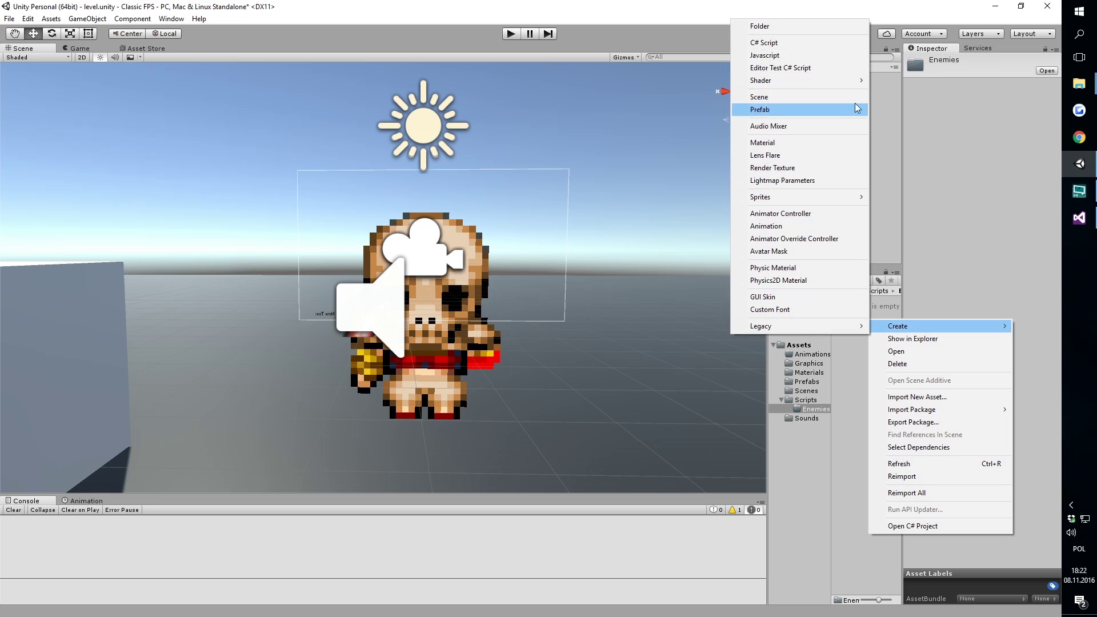
{"action": "left_click", "coordinate": [823, 44]}
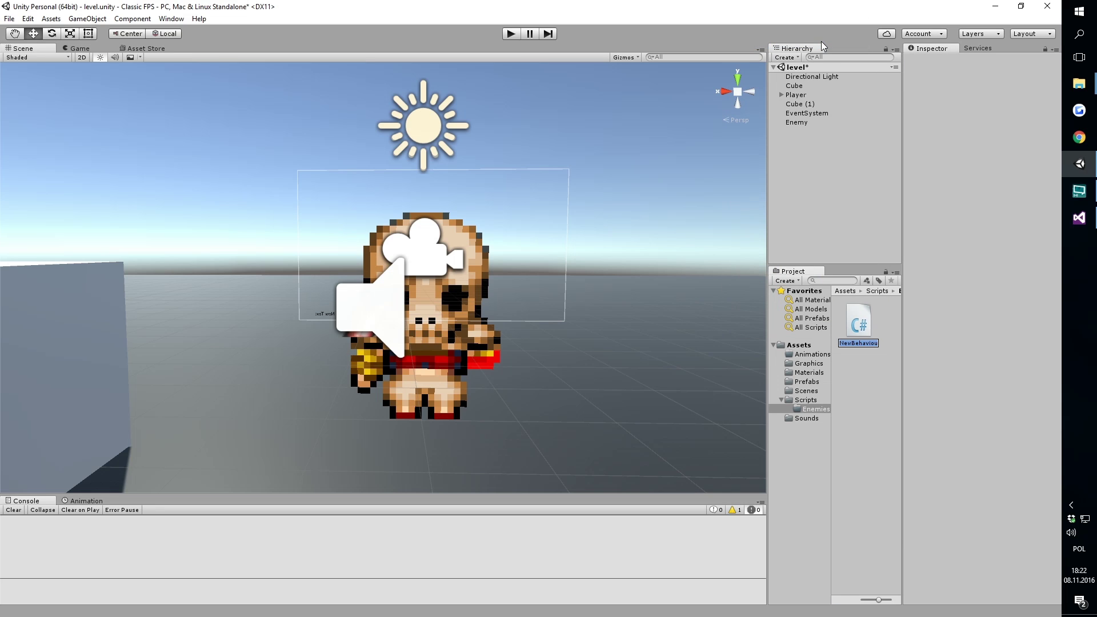
{"action": "type", "text": "Enemy"}
{"action": "key", "text": "Return"}
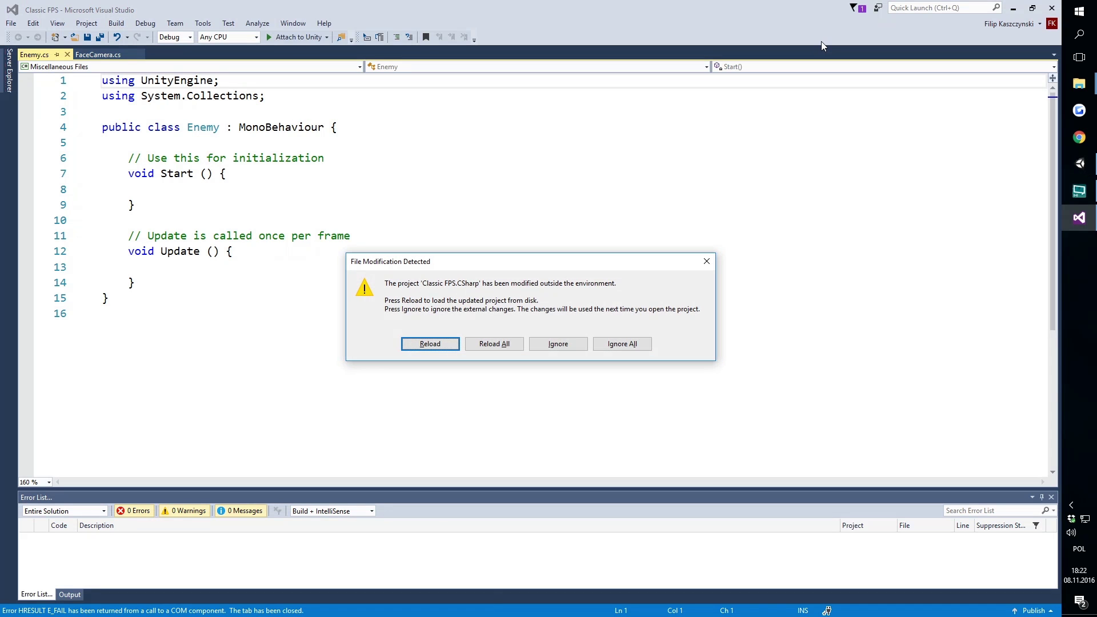
Step: Reload the project and close every open document except Enemy.cs
{"action": "left_click", "coordinate": [494, 343]}
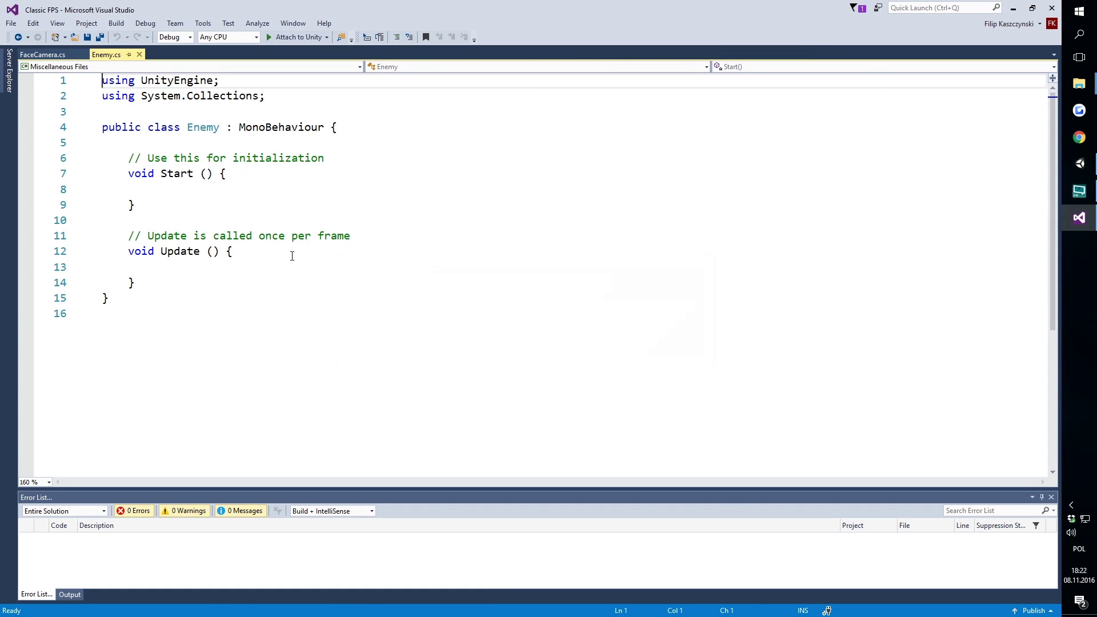
{"action": "right_click", "coordinate": [112, 54]}
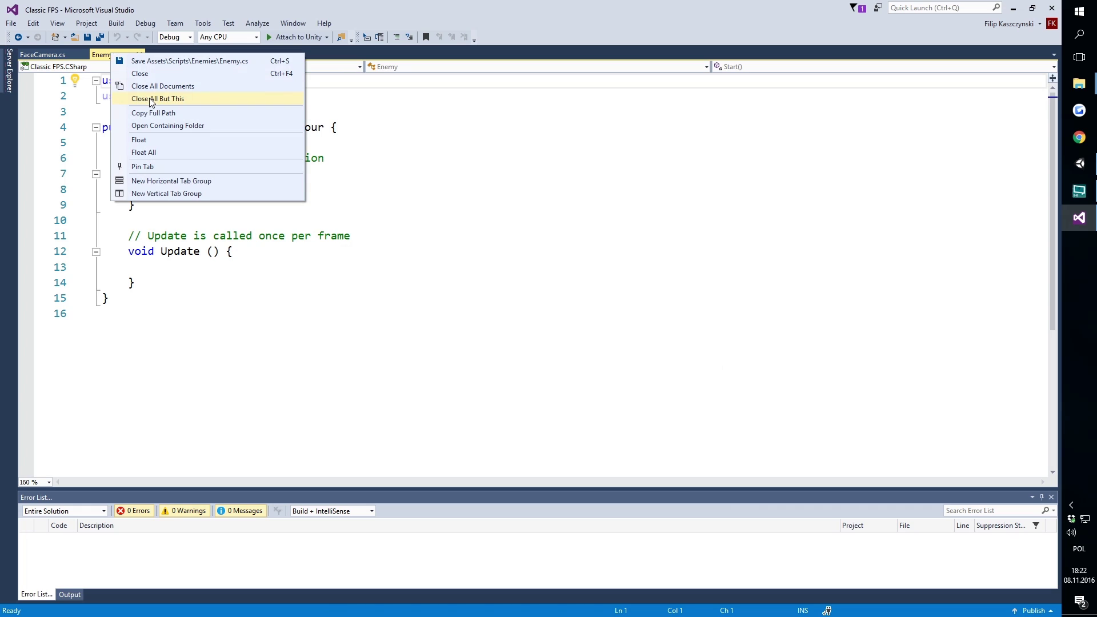
{"action": "left_click", "coordinate": [152, 99]}
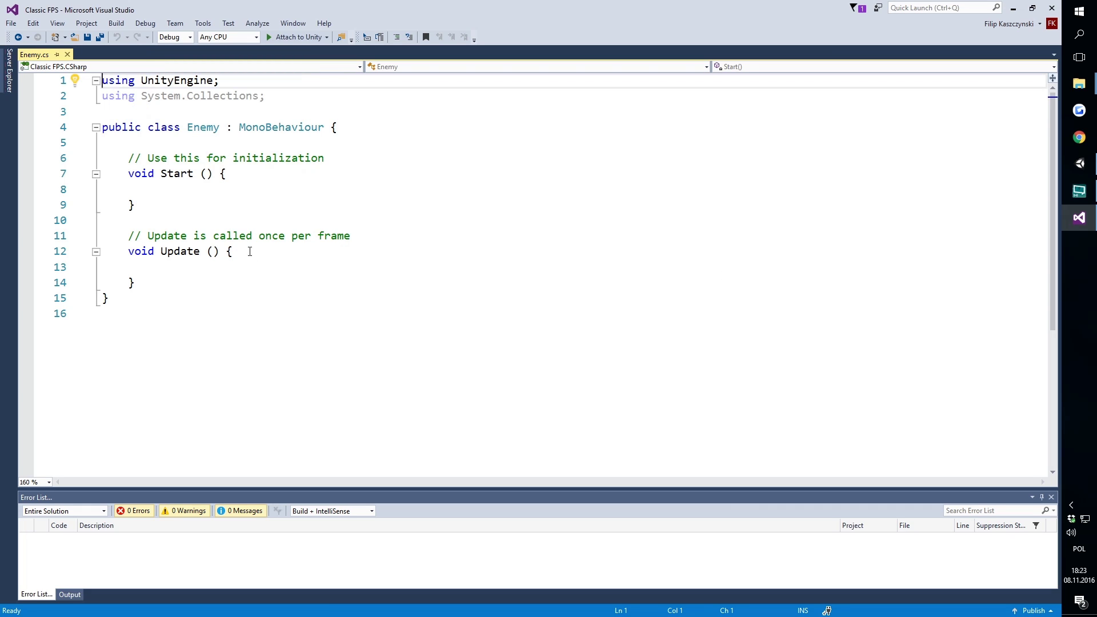
Step: Replace the Start and Update methods with 'public int health;' and save Enemy.cs
{"action": "left_click_drag", "start_coordinate": [249, 251], "coordinate": [2, 165]}
{"action": "key", "text": "Delete"}
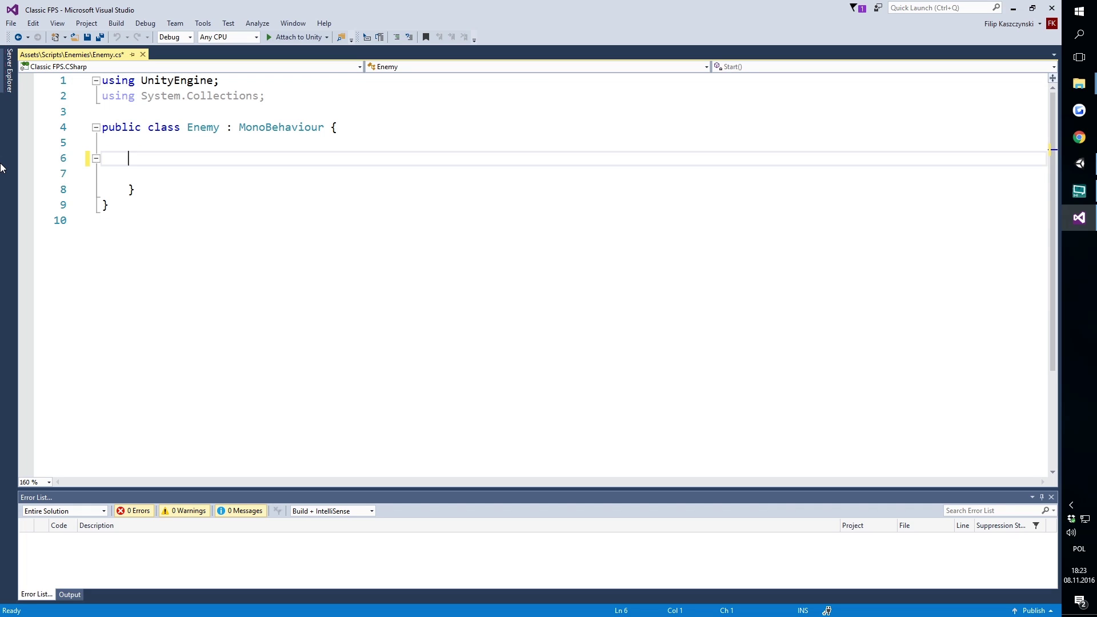
{"action": "type", "text": "public "}
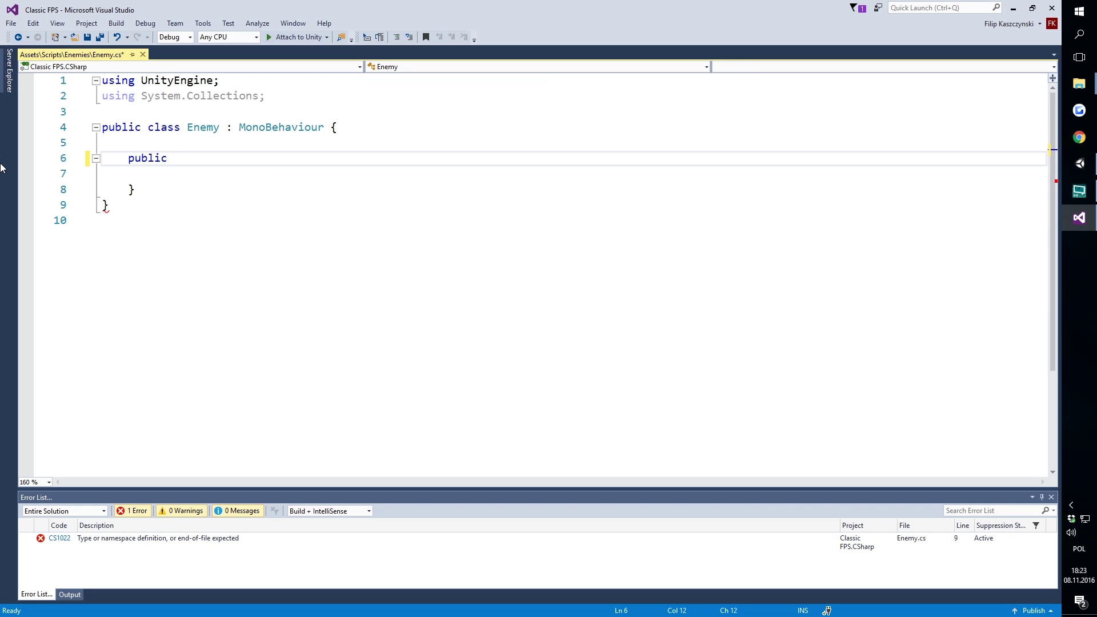
{"action": "type", "text": "int health;"}
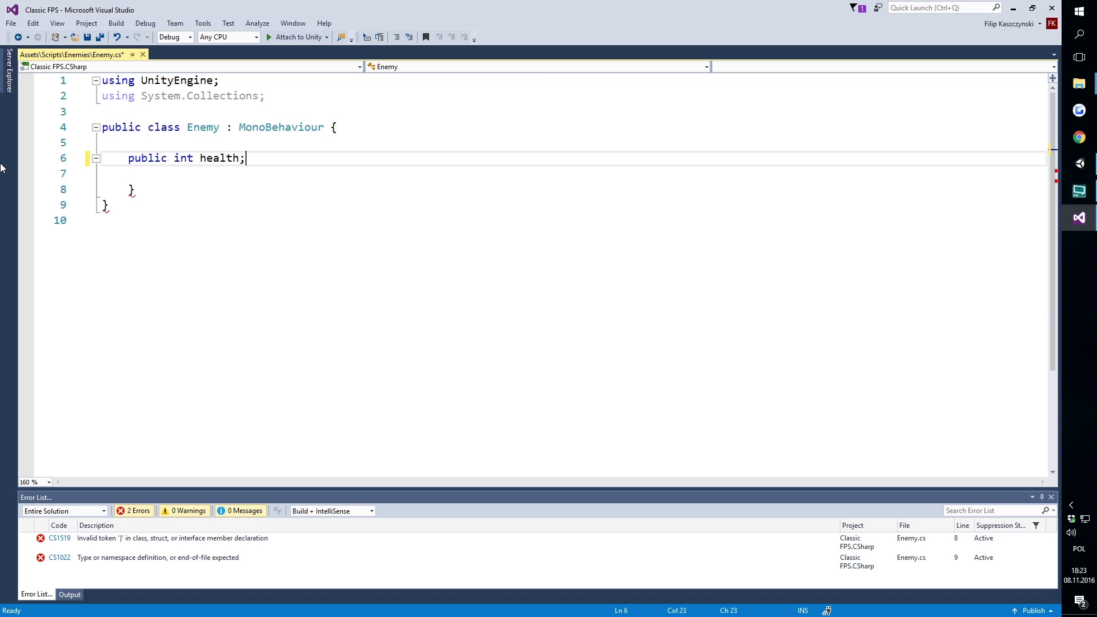
{"action": "key", "text": "ctrl+s"}
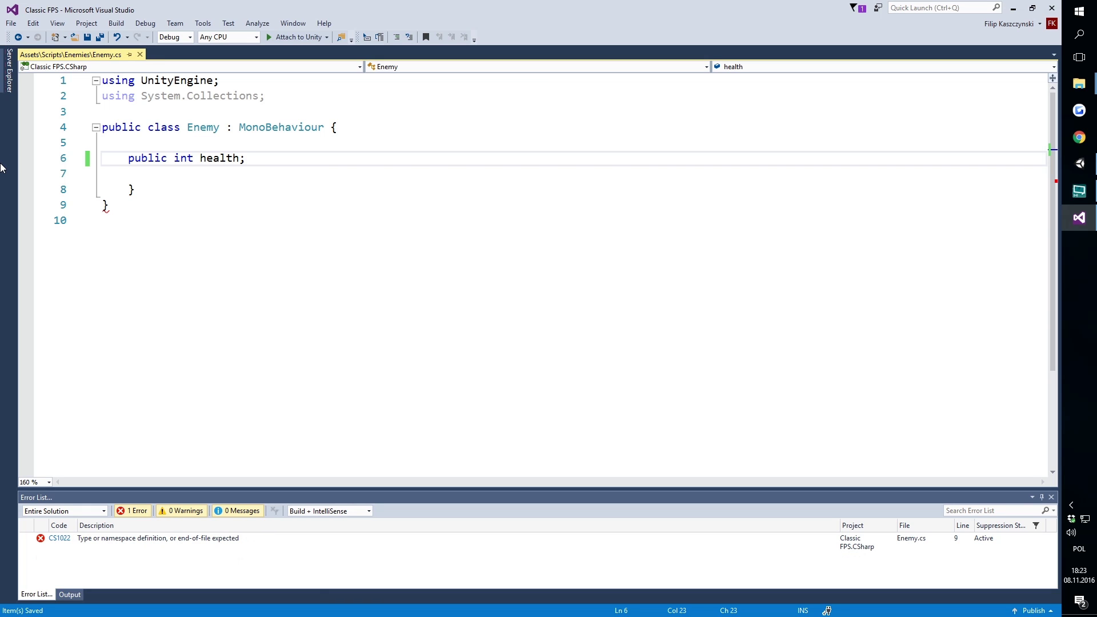
Step: Add a SkullMonster C# script to the Enemies folder and open it in Visual Studio
{"action": "left_click", "coordinate": [1080, 163]}
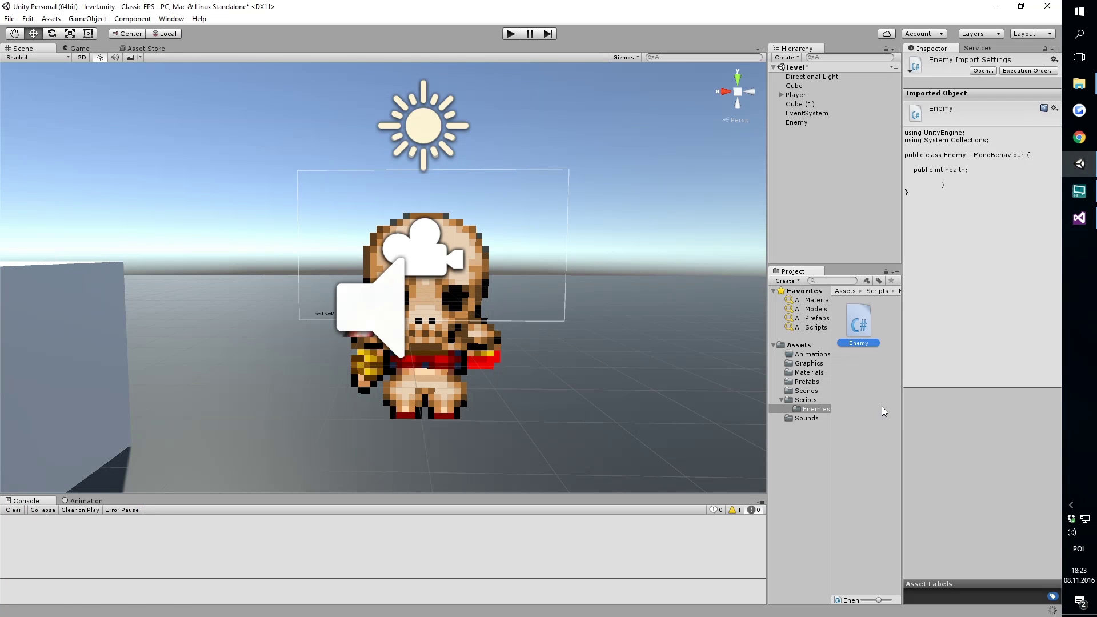
{"action": "left_click", "coordinate": [882, 406]}
{"action": "right_click", "coordinate": [870, 382]}
{"action": "mouse_move", "coordinate": [882, 391]}
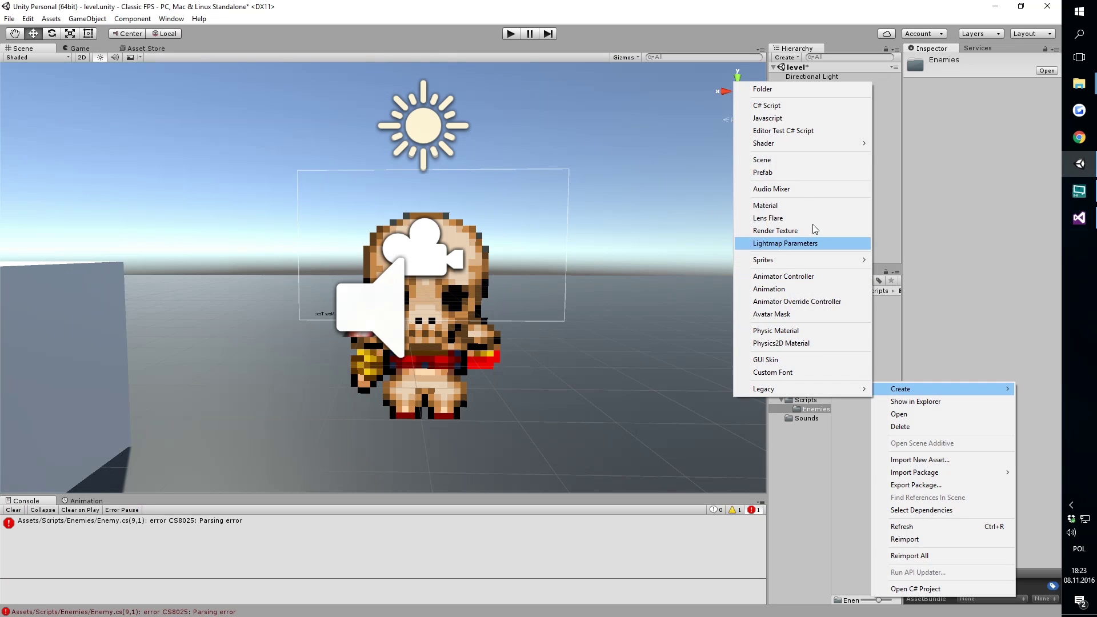
{"action": "left_click", "coordinate": [791, 109]}
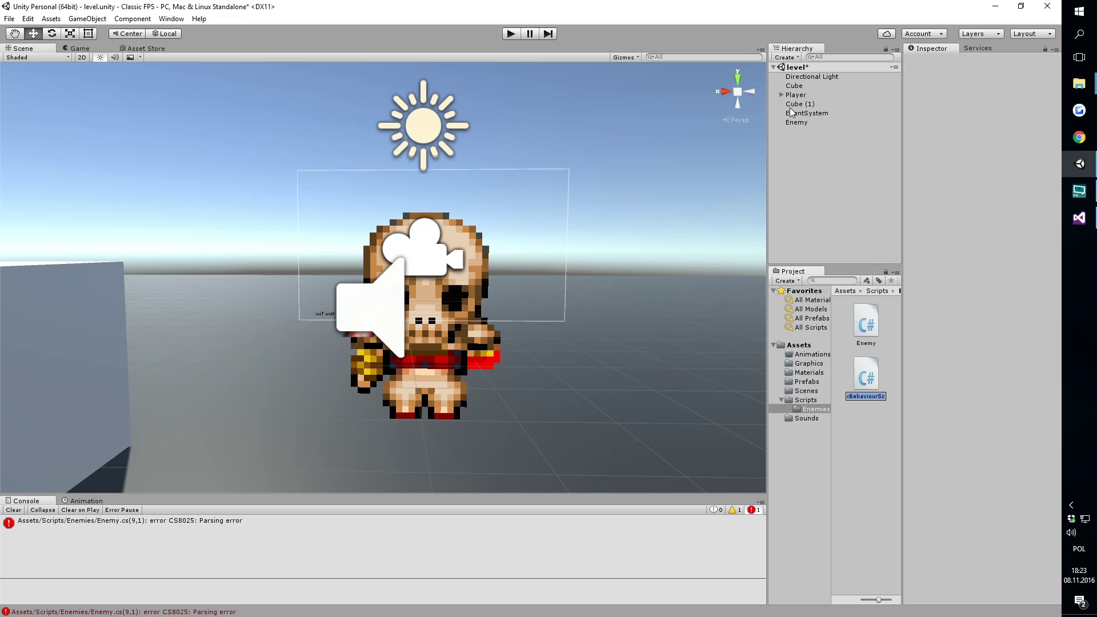
{"action": "type", "text": "SkullMonster"}
{"action": "key", "text": "Return"}
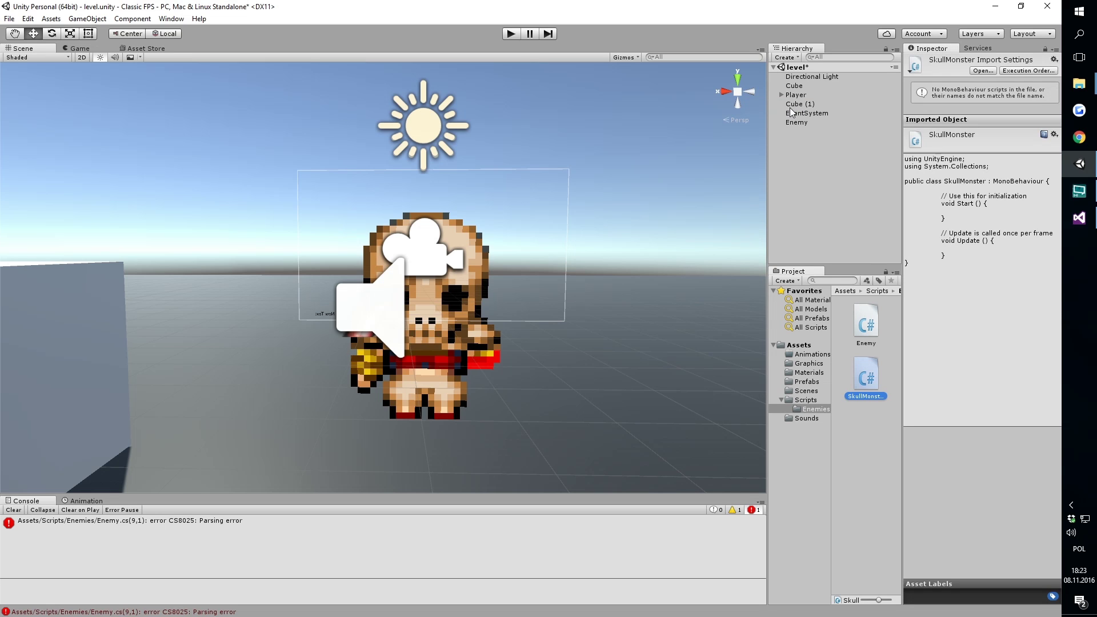
{"action": "key", "text": "Return"}
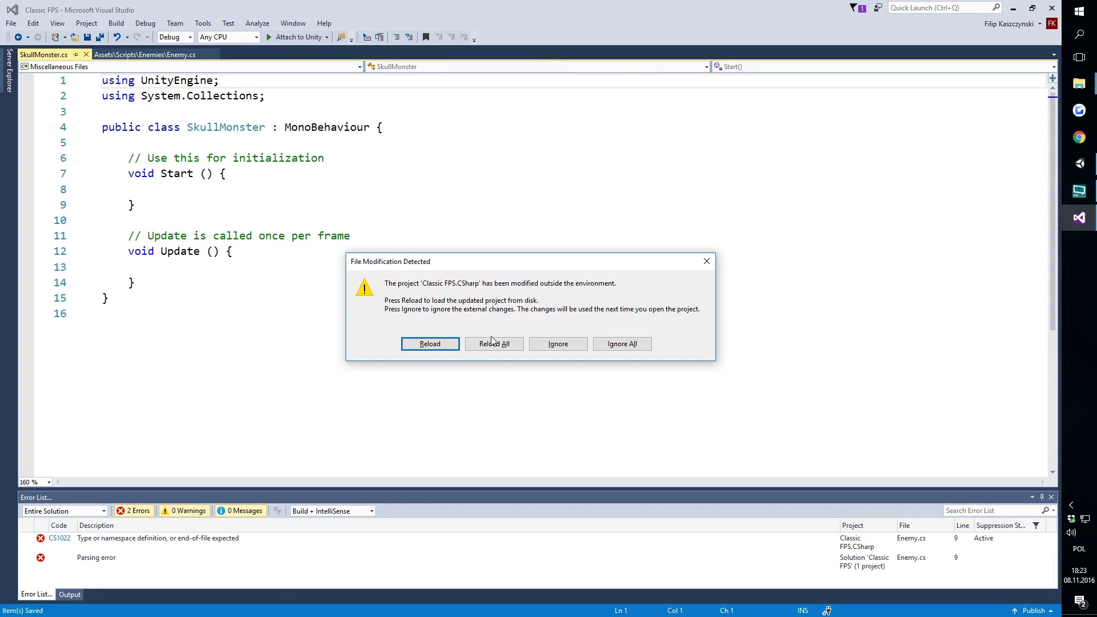
Step: Make SkullMonster inherit from Enemy instead of MonoBehaviour, delete Start and Update, and save
{"action": "left_click", "coordinate": [490, 343]}
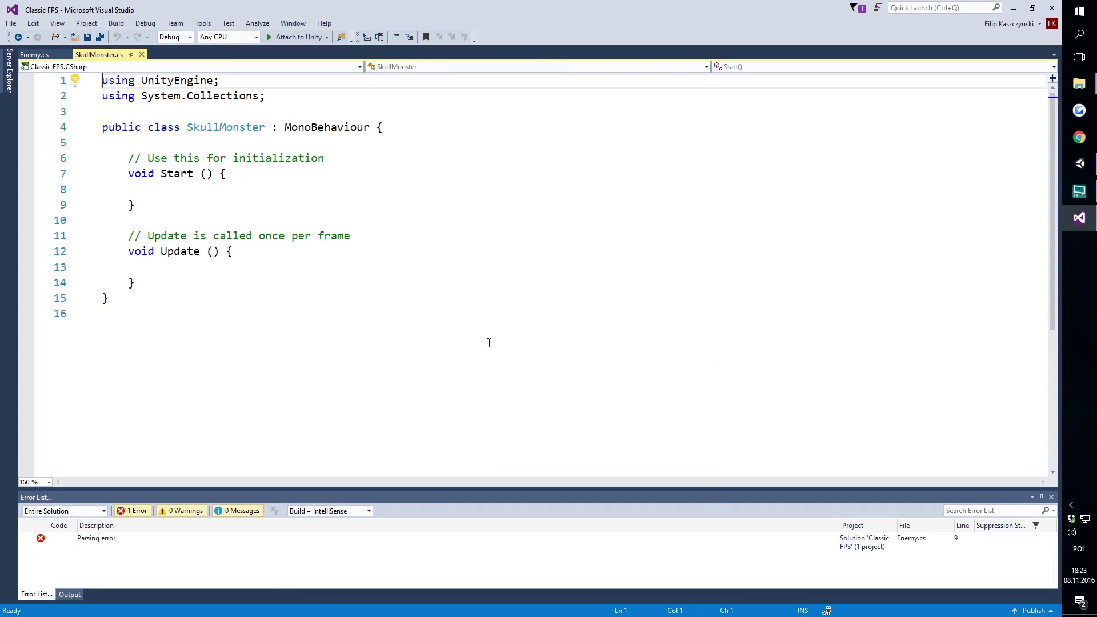
{"action": "key", "text": "ctrl+Tab"}
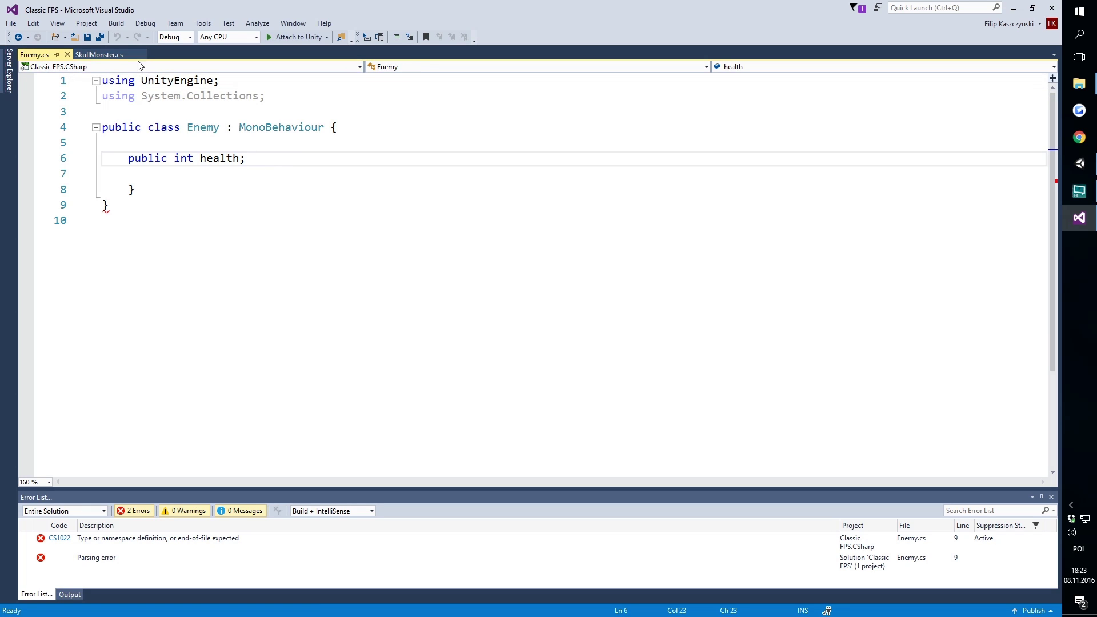
{"action": "left_click", "coordinate": [94, 53]}
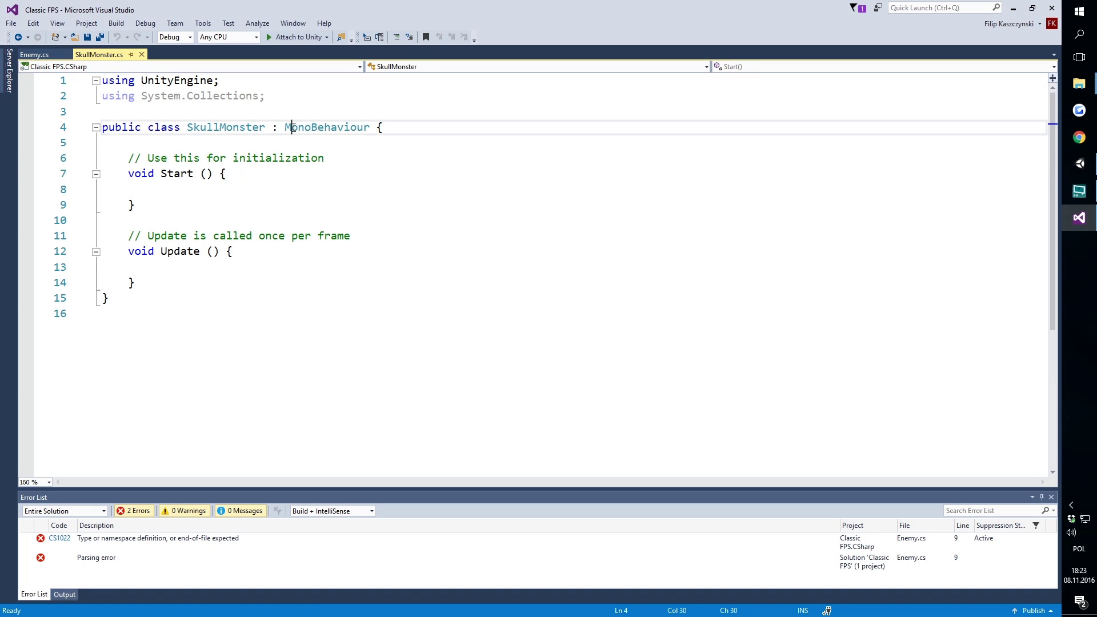
{"action": "double_click", "coordinate": [293, 127]}
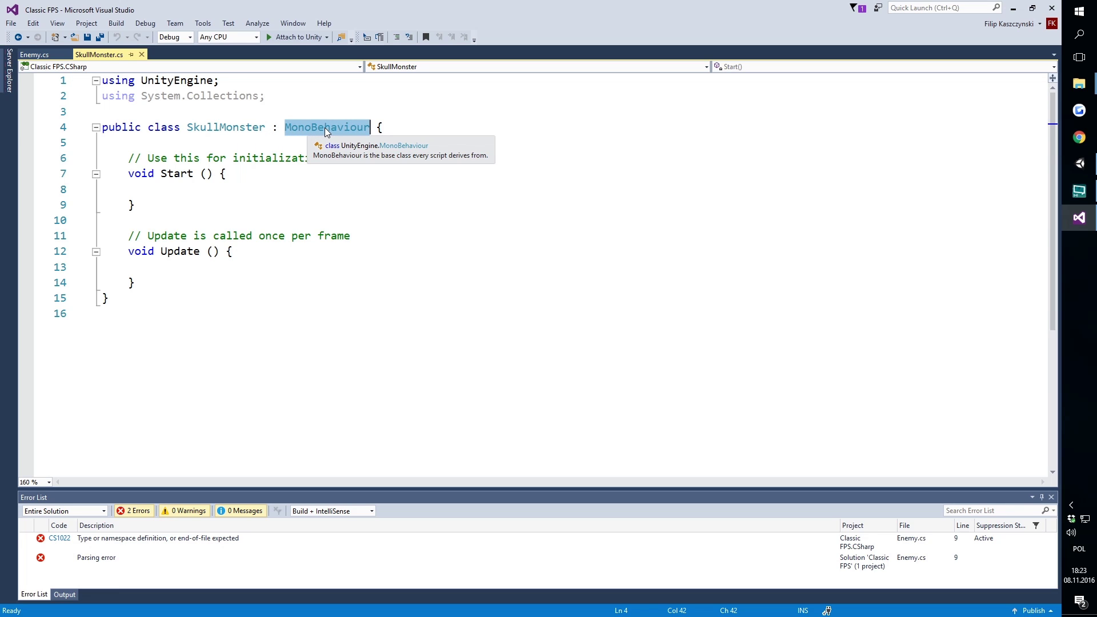
{"action": "type", "text": "Ene"}
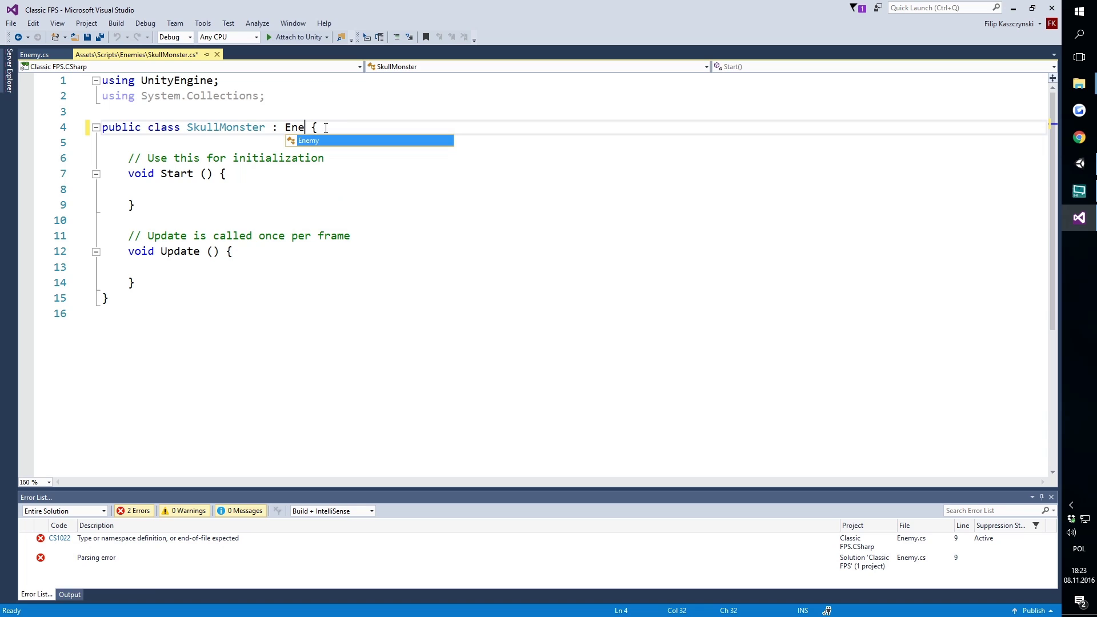
{"action": "type", "text": "my"}
{"action": "left_click_drag", "start_coordinate": [154, 281], "coordinate": [12, 140]}
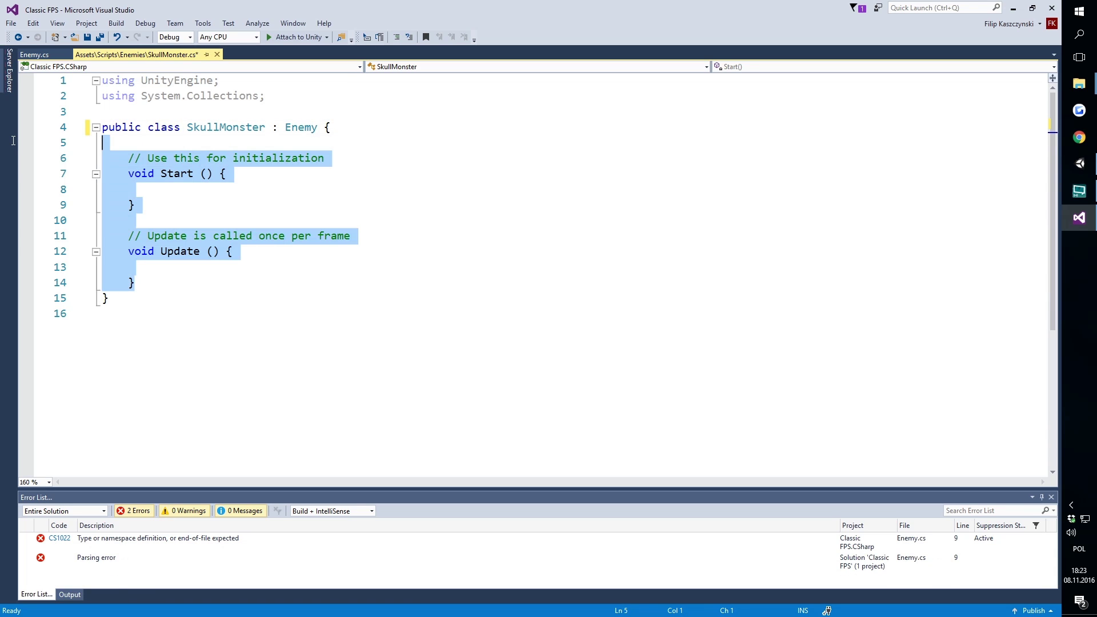
{"action": "key", "text": "Delete"}
{"action": "key", "text": "ctrl+s"}
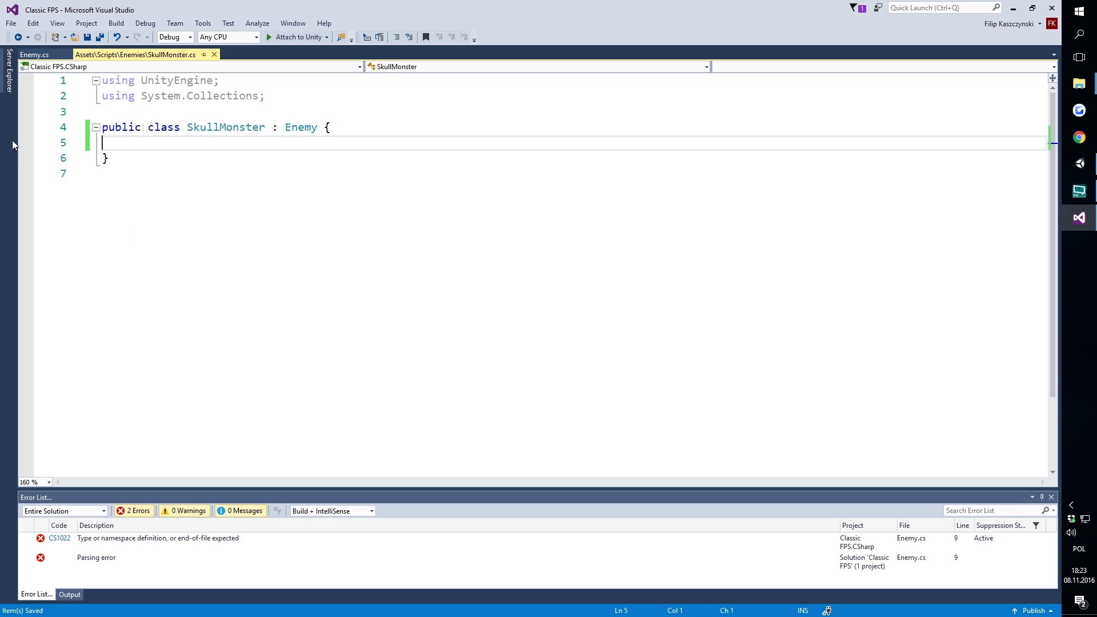
Step: Try attaching SkullMonster to the Enemy object, dismiss the error, and jump to Enemy.cs's parsing error
{"action": "left_click", "coordinate": [1080, 163]}
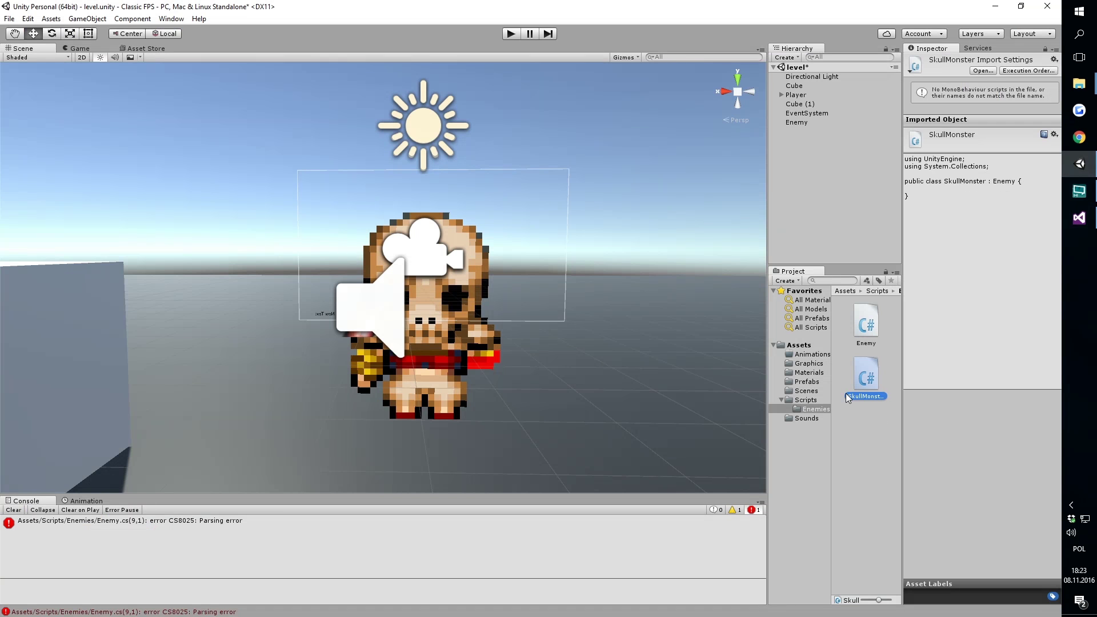
{"action": "left_click_drag", "start_coordinate": [866, 379], "coordinate": [807, 121]}
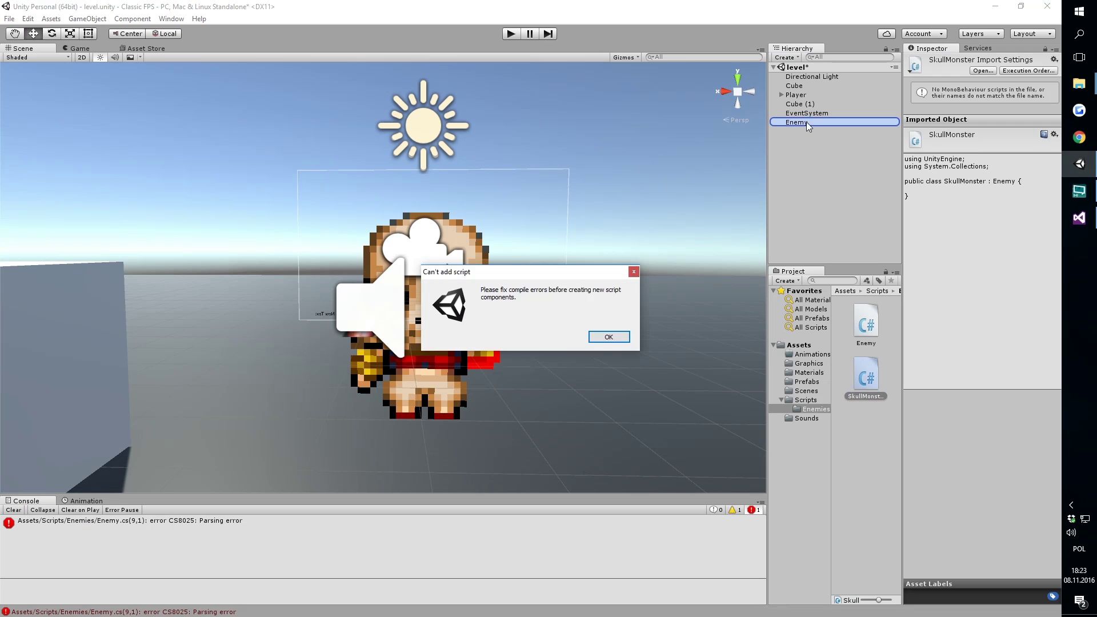
{"action": "left_click", "coordinate": [611, 338]}
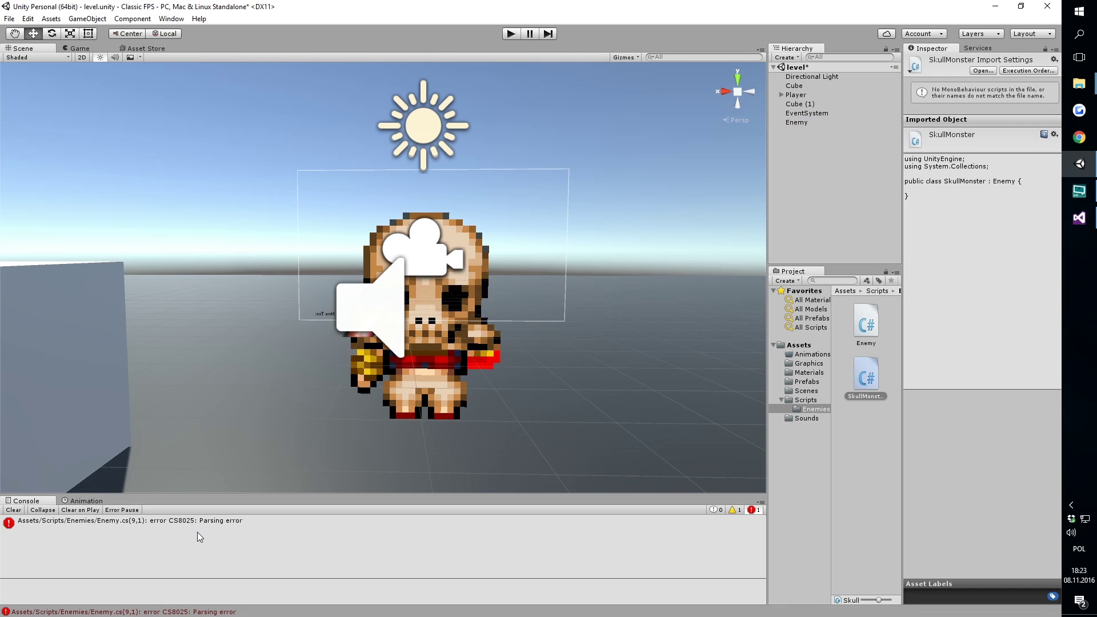
{"action": "double_click", "coordinate": [212, 528]}
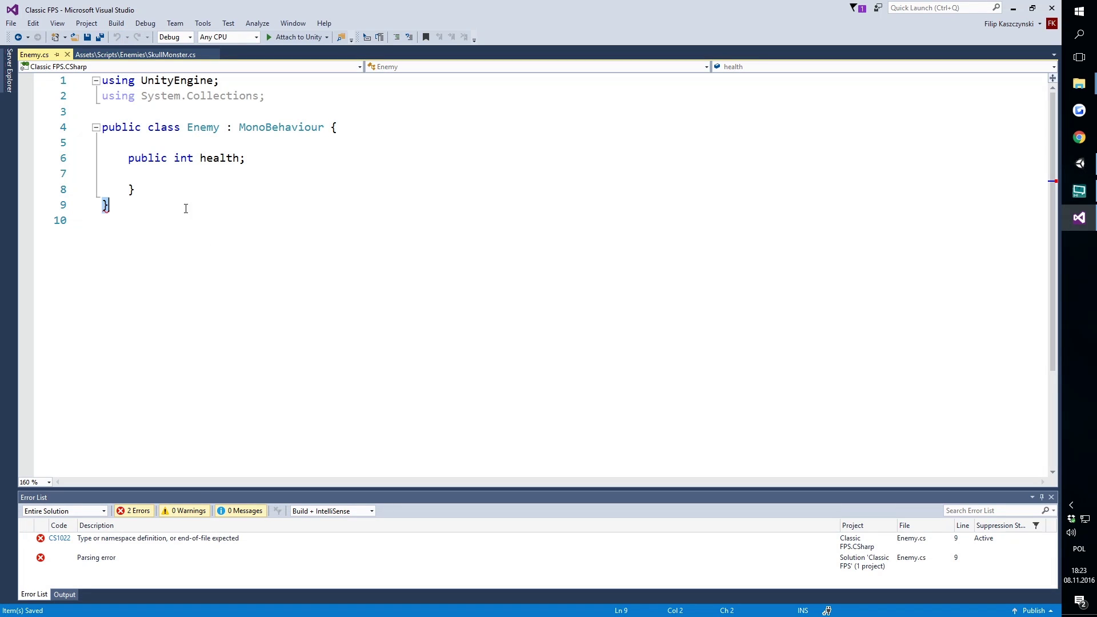
Step: Delete the stray closing brace on line 8 of Enemy.cs
{"action": "left_click", "coordinate": [256, 169]}
{"action": "left_click", "coordinate": [233, 194]}
{"action": "key", "text": "BackSpace"}
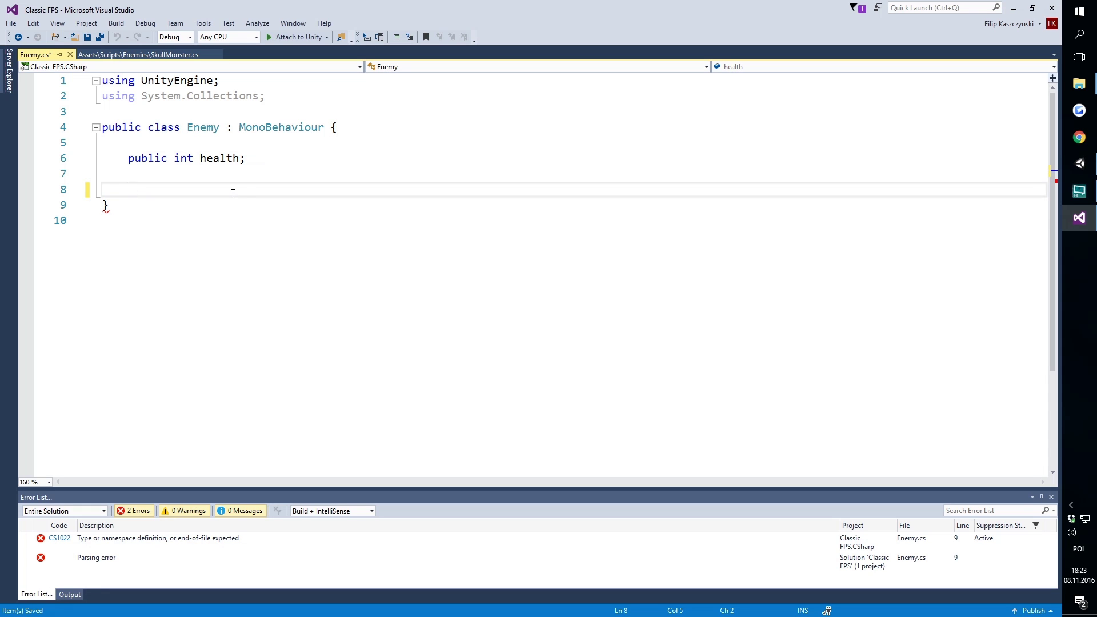
{"action": "left_click", "coordinate": [281, 164]}
{"action": "key", "text": "Delete"}
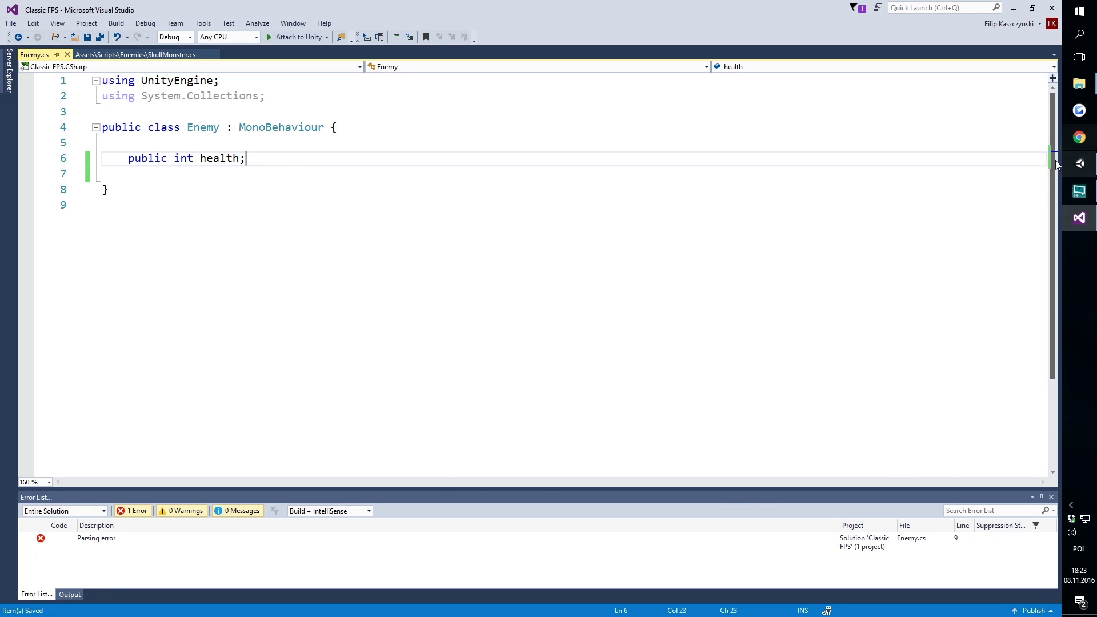
Step: Attach the SkullMonster script to the Enemy object, giving it a Health field of 0
{"action": "left_click", "coordinate": [1080, 164]}
{"action": "left_click_drag", "start_coordinate": [868, 377], "coordinate": [805, 123]}
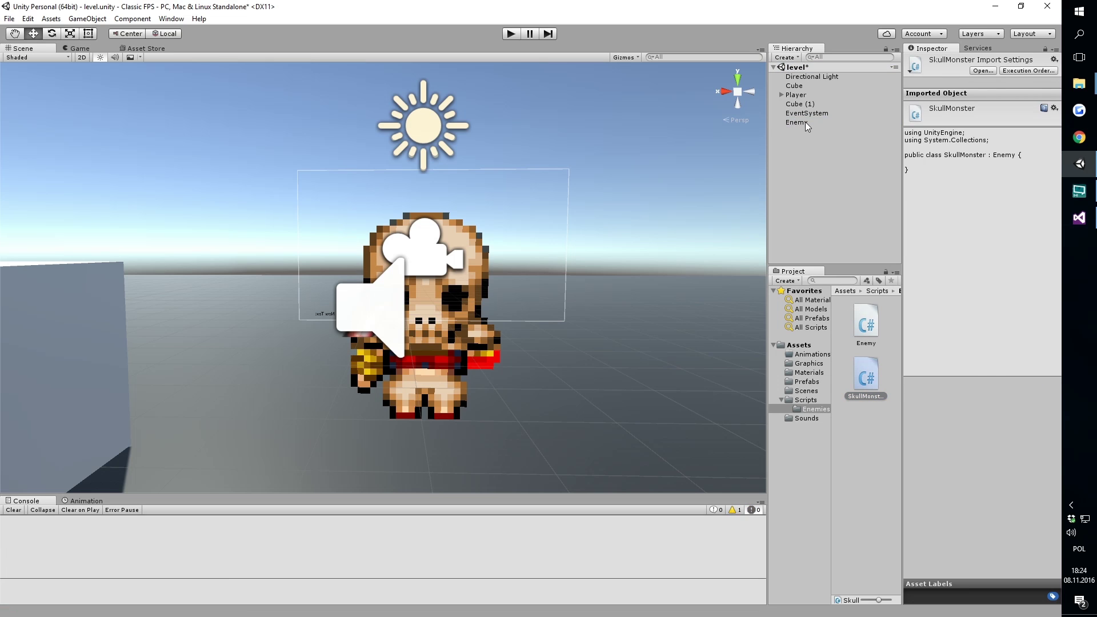
{"action": "left_click", "coordinate": [1080, 218]}
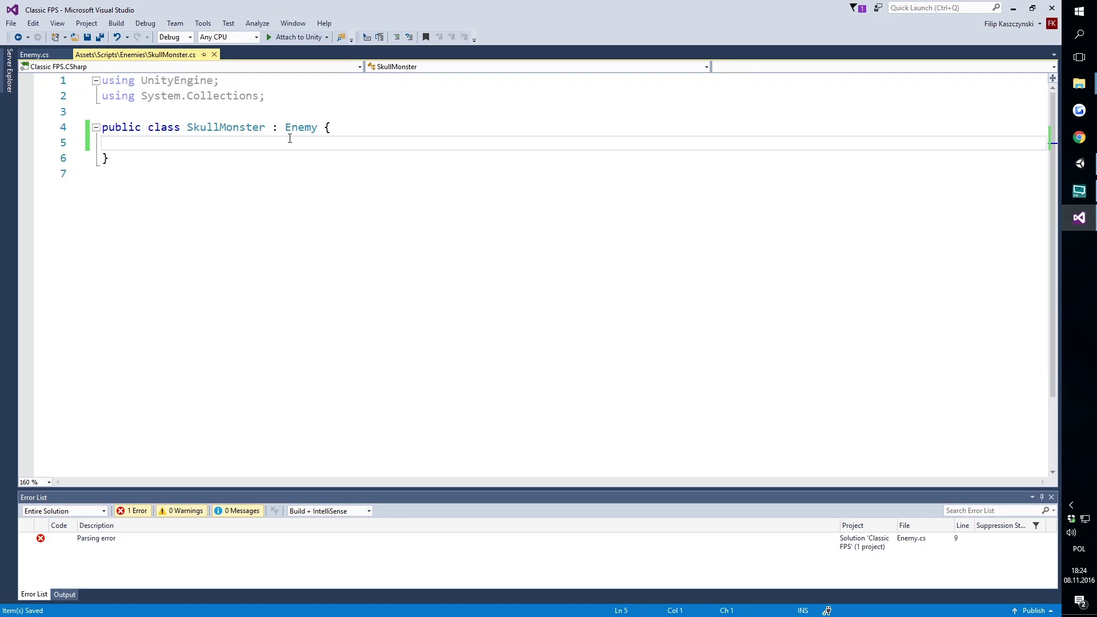
{"action": "left_click", "coordinate": [1079, 163]}
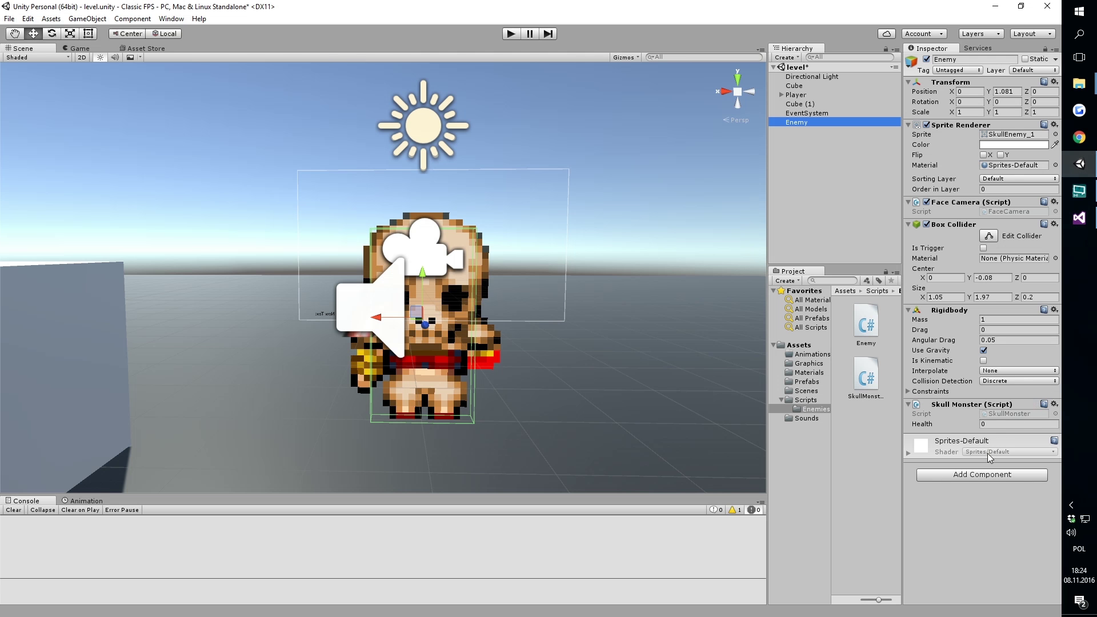
Step: Go to the definition of SkullMonster's Enemy base class with F12
{"action": "left_click", "coordinate": [1079, 218]}
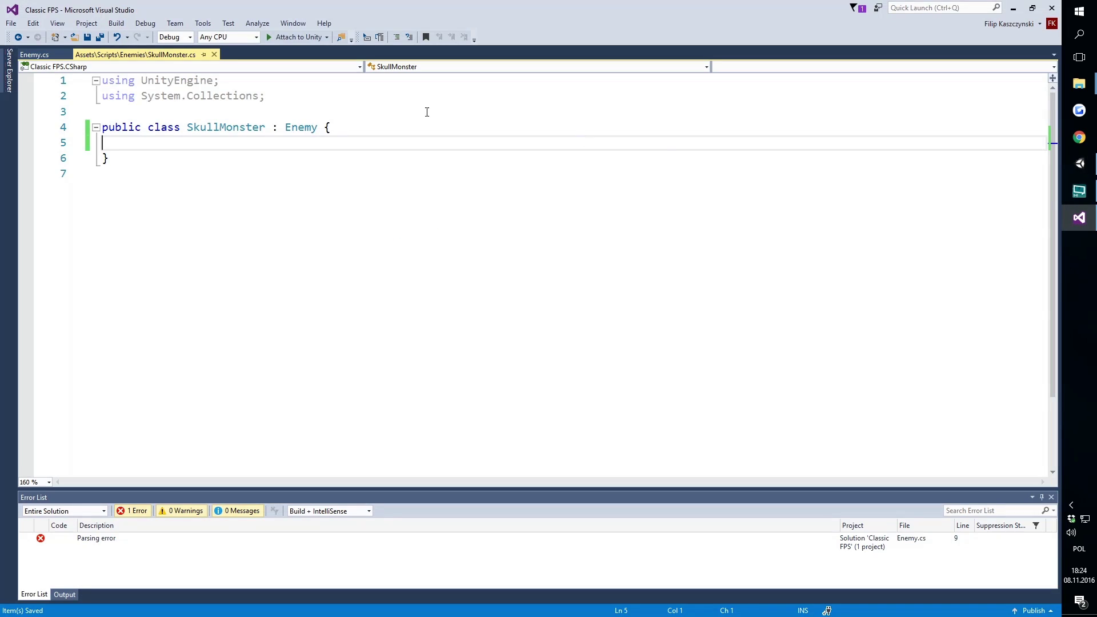
{"action": "left_click", "coordinate": [35, 54]}
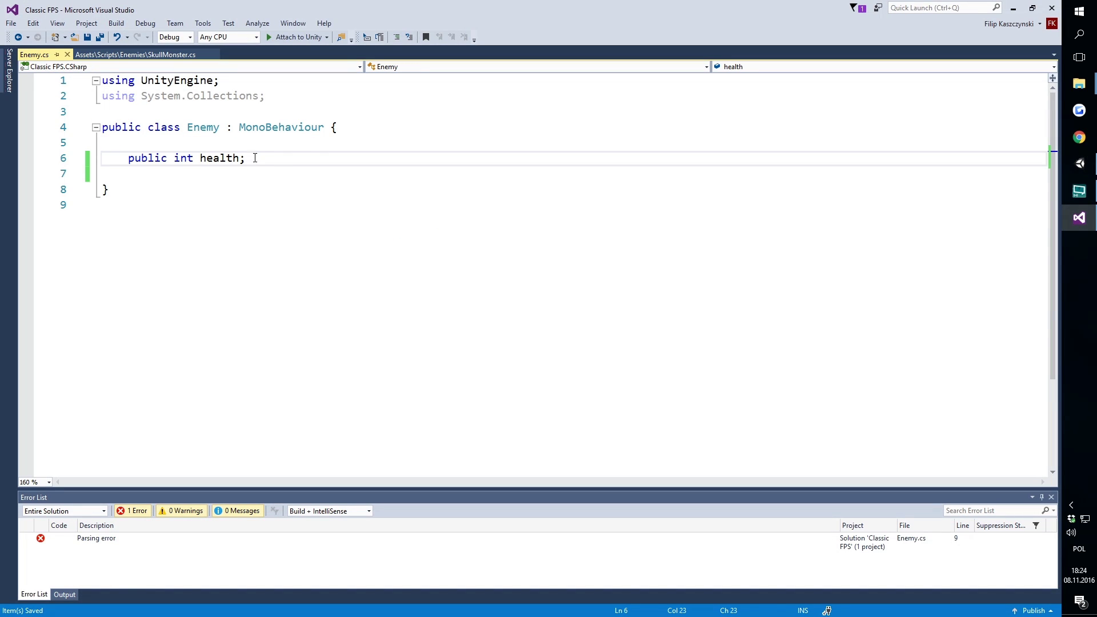
{"action": "left_click", "coordinate": [139, 56]}
{"action": "left_click", "coordinate": [309, 128]}
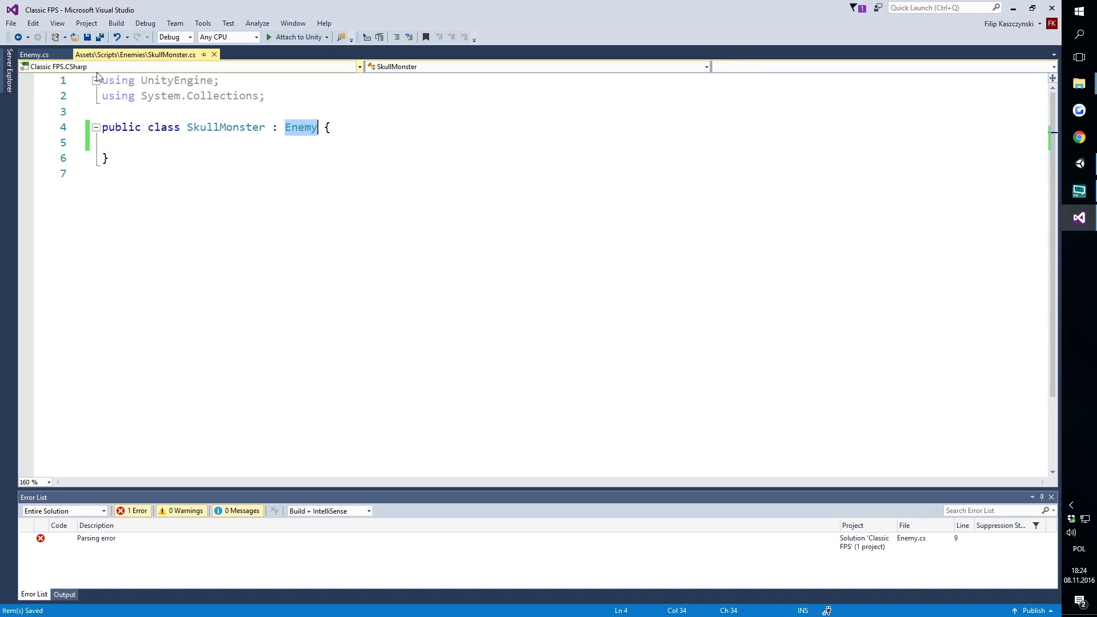
{"action": "key", "text": "F12"}
Step: Insert a new blank line below 'public int health;' in Enemy.cs
{"action": "left_click", "coordinate": [288, 156]}
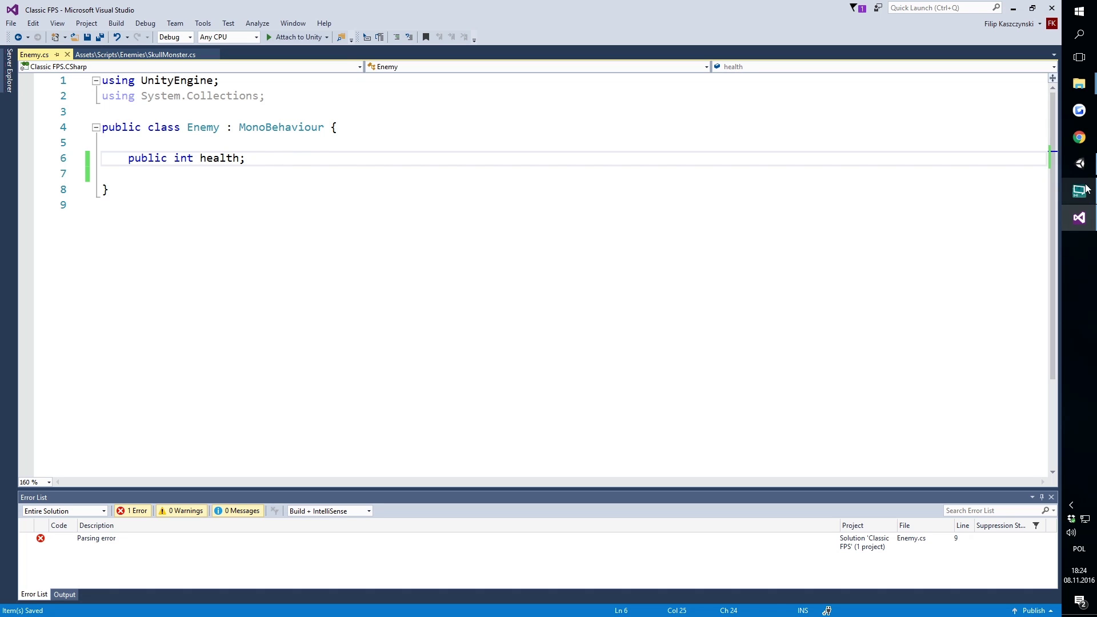
{"action": "left_click", "coordinate": [1079, 163]}
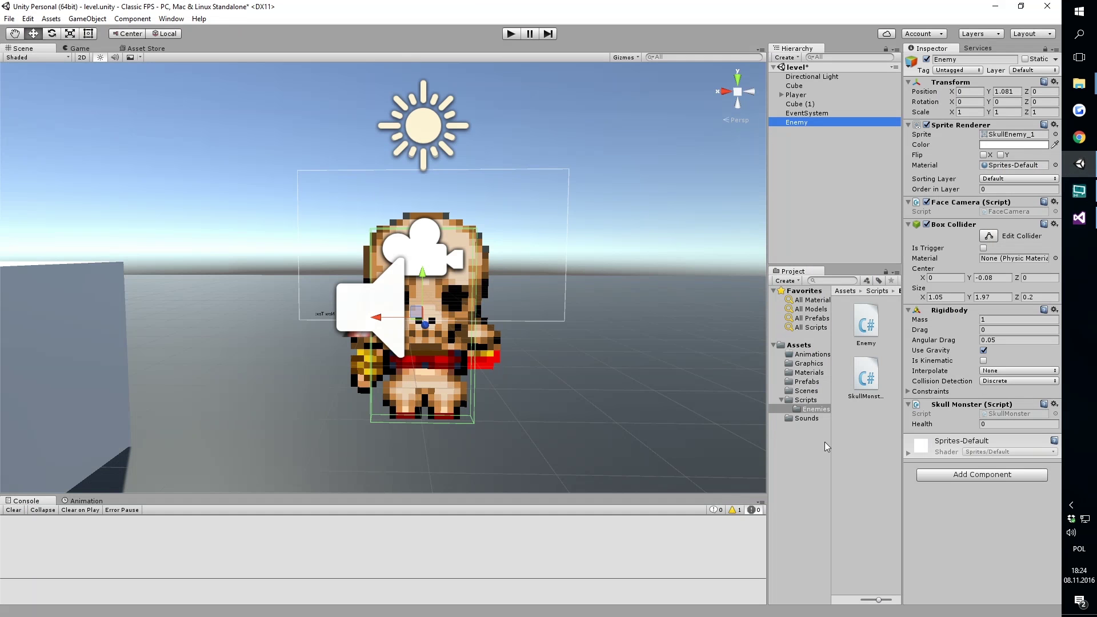
{"action": "left_click", "coordinate": [1080, 218]}
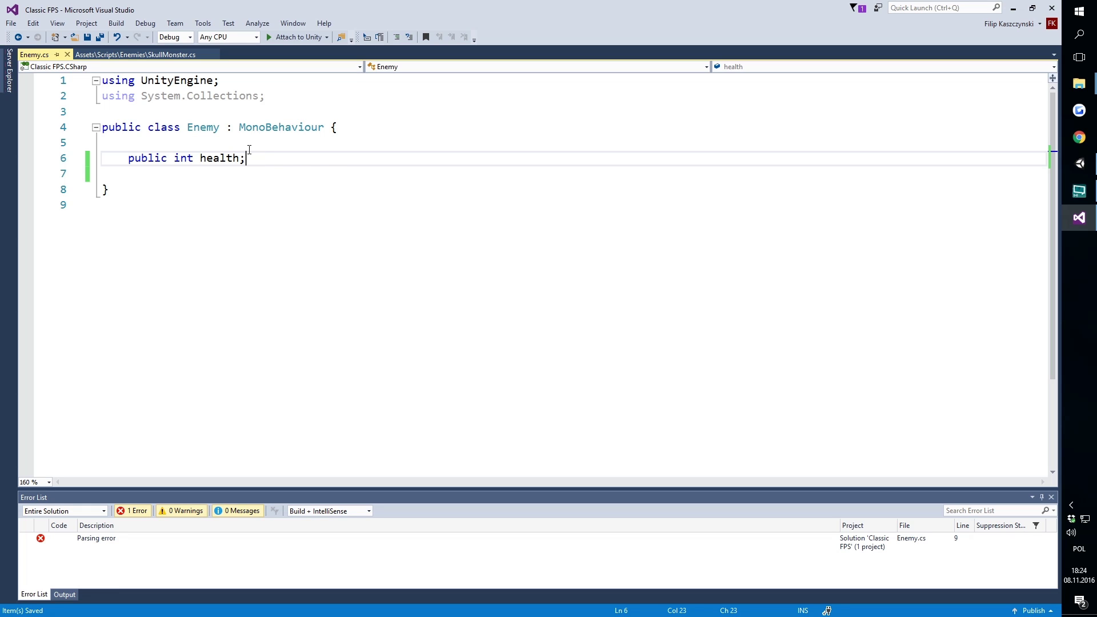
{"action": "key", "text": "Return"}
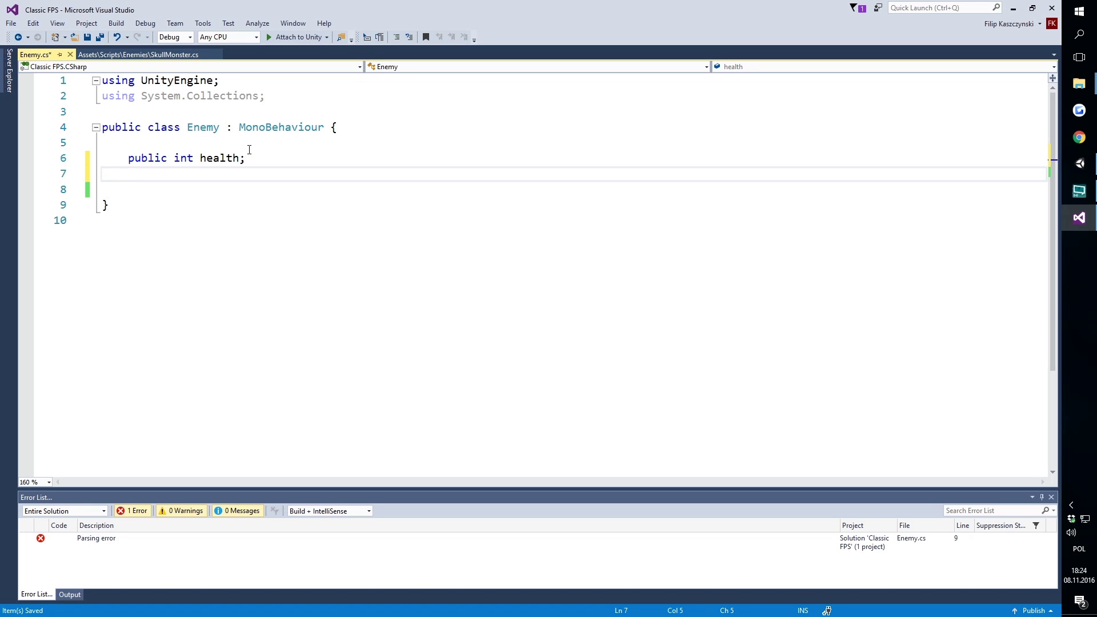
Step: Declare public bool fields canMeleeAttack and canShoot in the Enemy class
{"action": "type", "text": "public bool "}
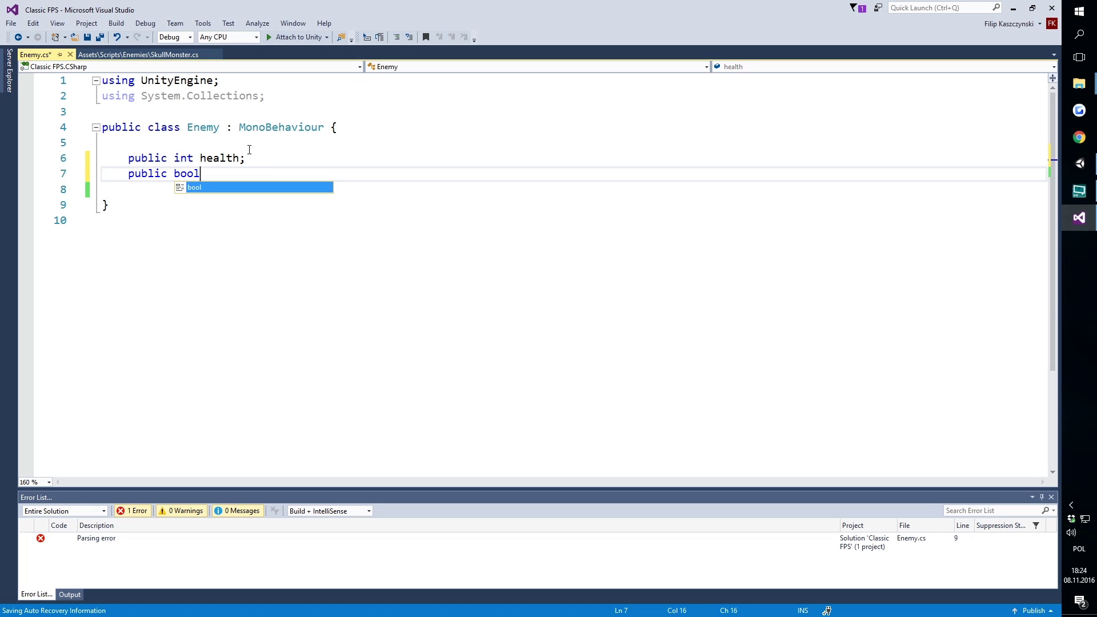
{"action": "type", "text": "canMe"}
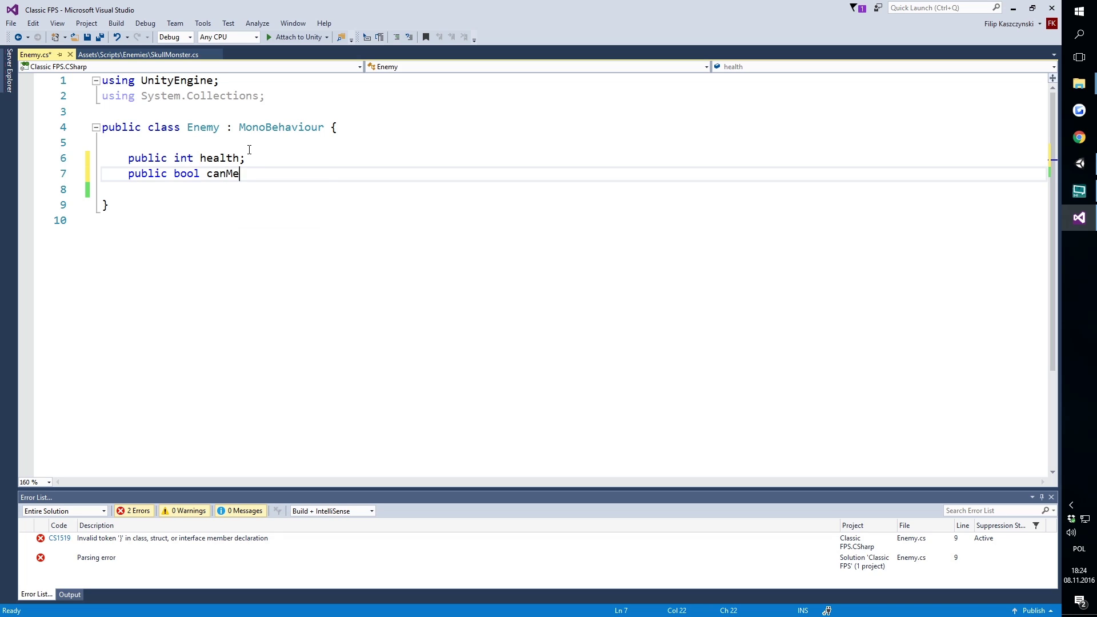
{"action": "type", "text": "leeAtack;"}
{"action": "key", "text": "Left"}
{"action": "key", "text": "Left"}
{"action": "key", "text": "Left"}
{"action": "key", "text": "Left"}
{"action": "type", "text": "t"}
{"action": "key", "text": "End"}
{"action": "key", "text": "Return"}
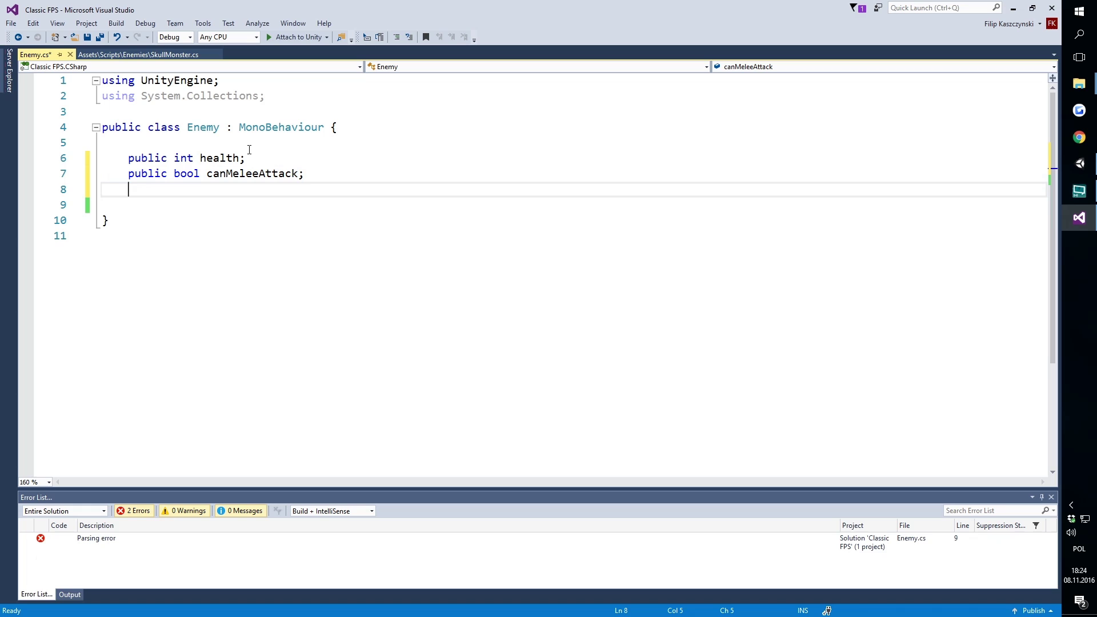
{"action": "type", "text": "public "}
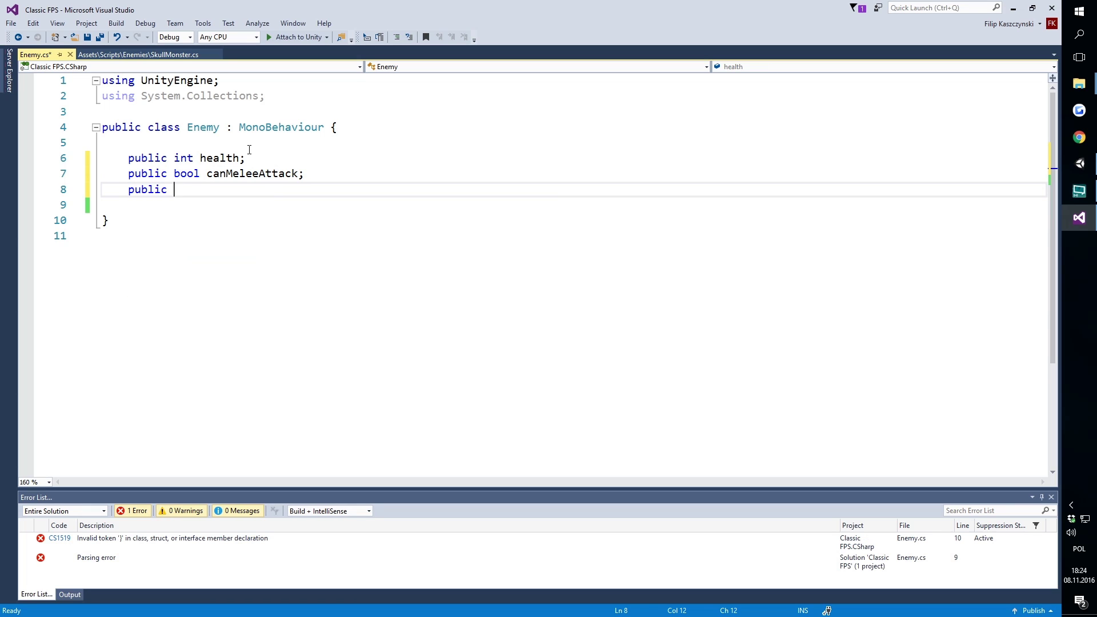
{"action": "type", "text": "bool canSho"}
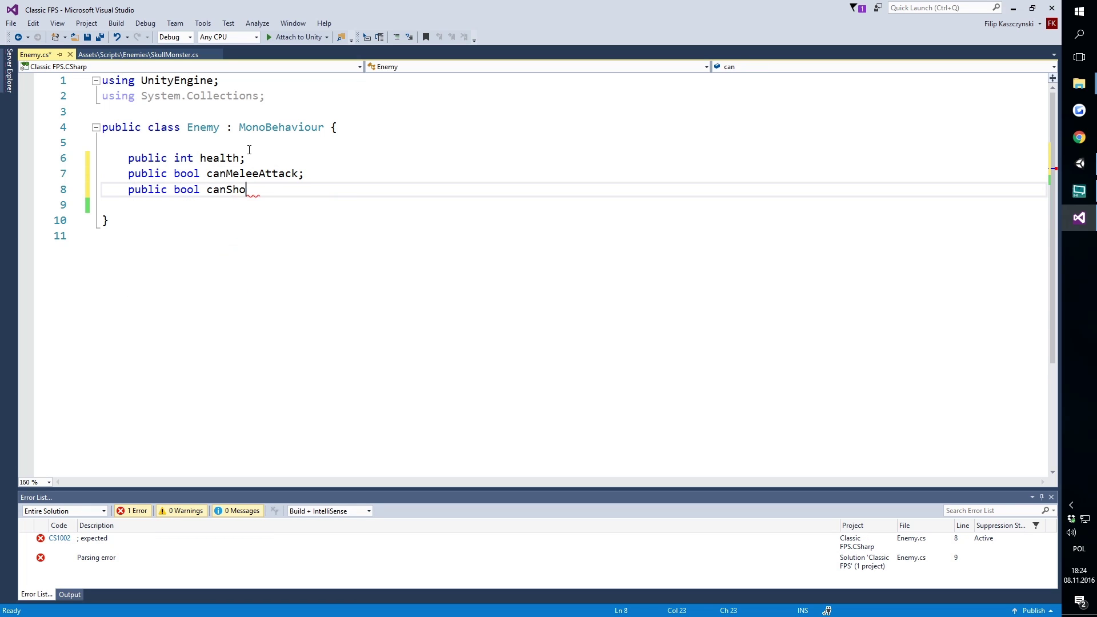
{"action": "type", "text": "ot;"}
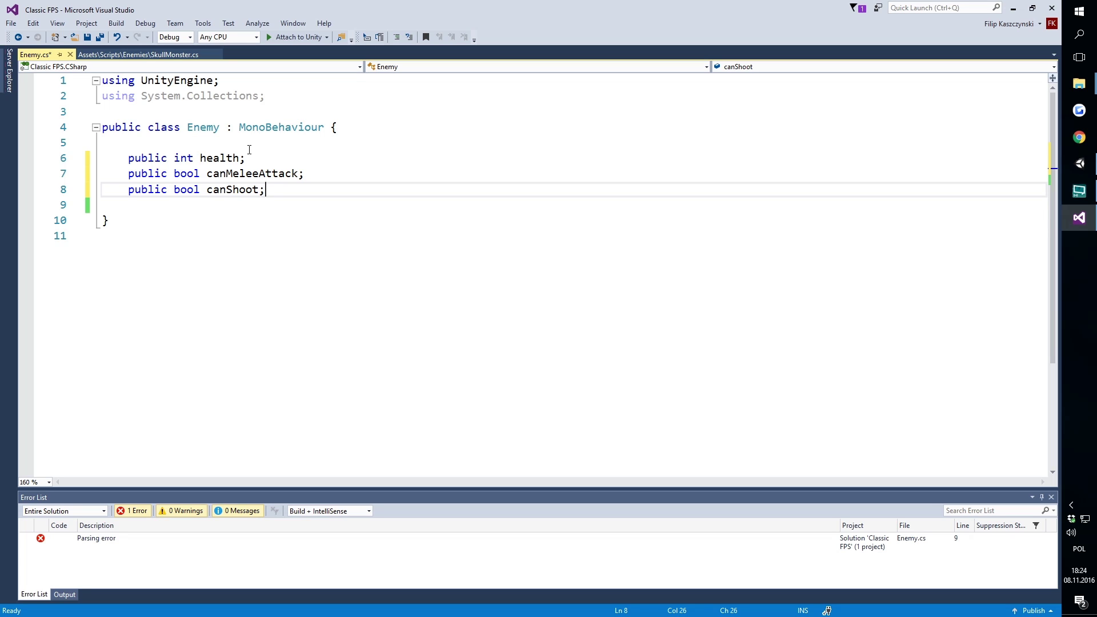
{"action": "key", "text": "Return"}
Step: Declare public float fields meleeDamage and shootDamage, then save Enemy.cs
{"action": "type", "text": "pub"}
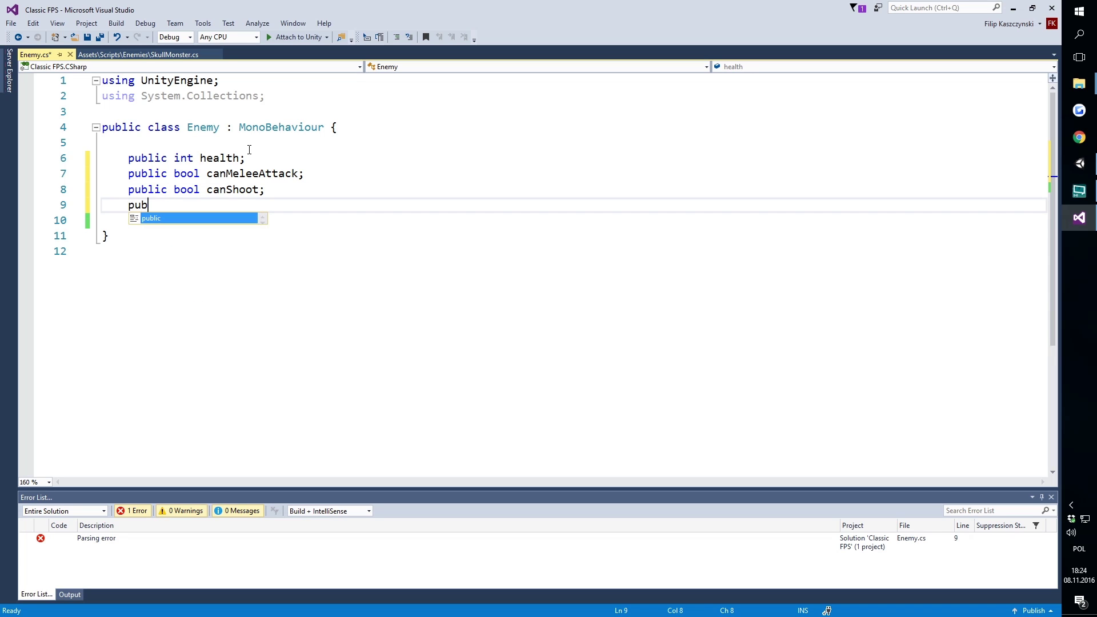
{"action": "type", "text": "lic float "}
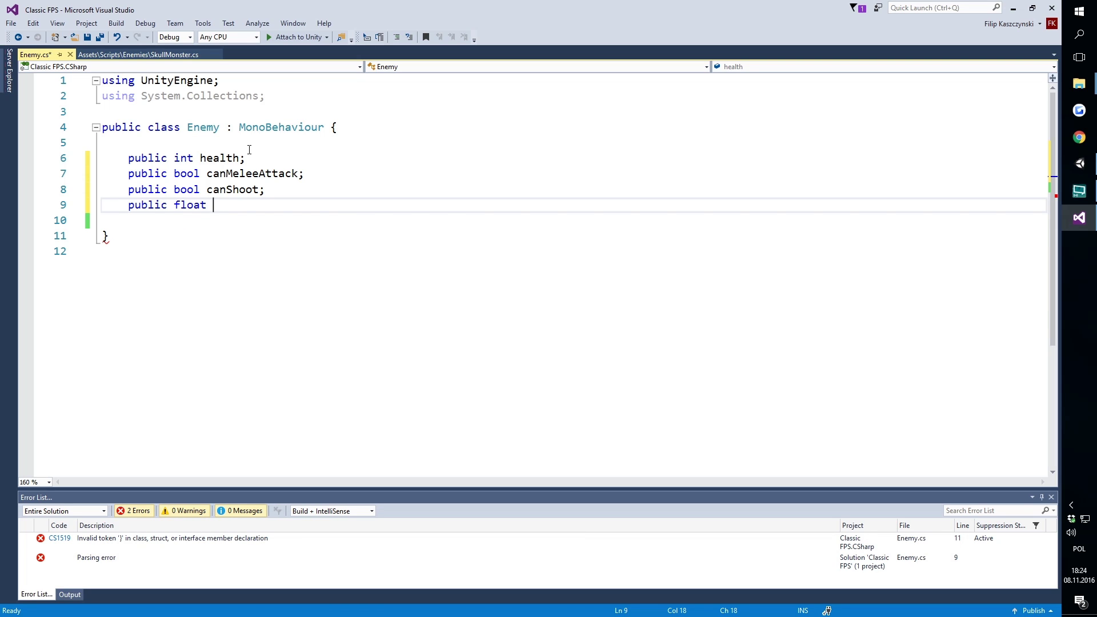
{"action": "type", "text": "melleAt"}
{"action": "key", "text": "BackSpace"}
{"action": "key", "text": "BackSpace"}
{"action": "key", "text": "BackSpace"}
{"action": "key", "text": "BackSpace"}
{"action": "type", "text": "e"}
{"action": "type", "text": "eDamage;"}
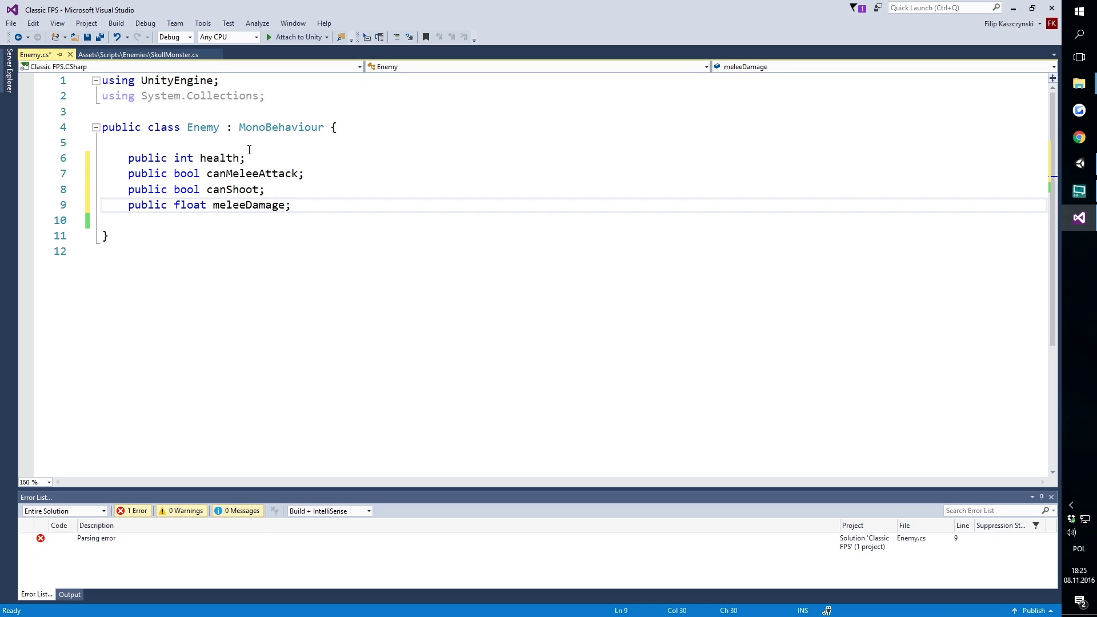
{"action": "key", "text": "Return"}
{"action": "type", "text": "p"}
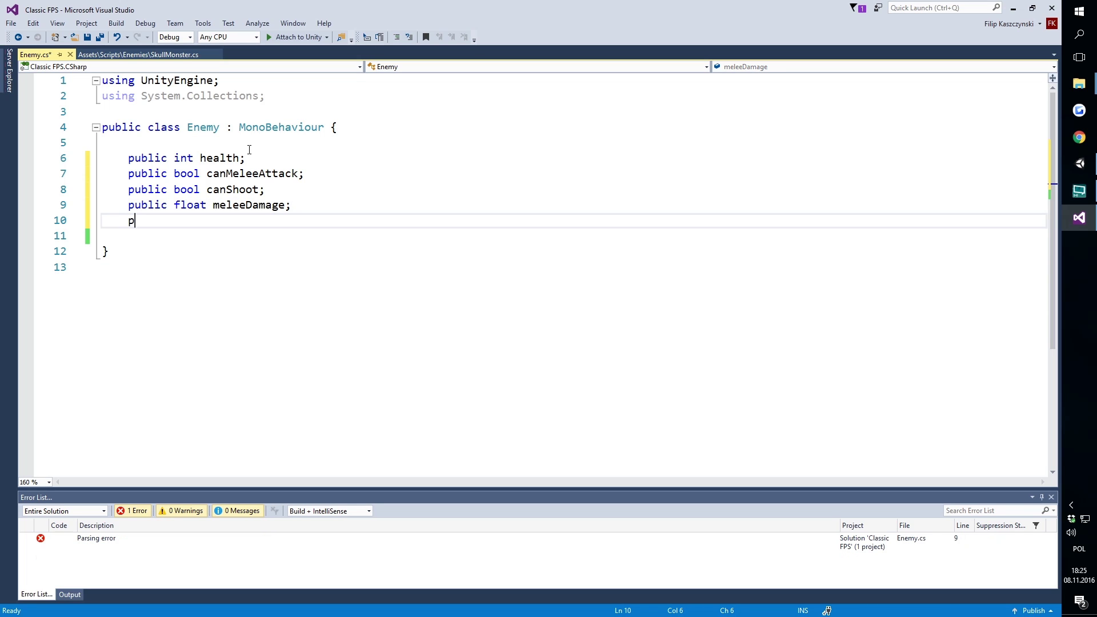
{"action": "type", "text": "ublic float sh"}
{"action": "type", "text": "ootDamage;"}
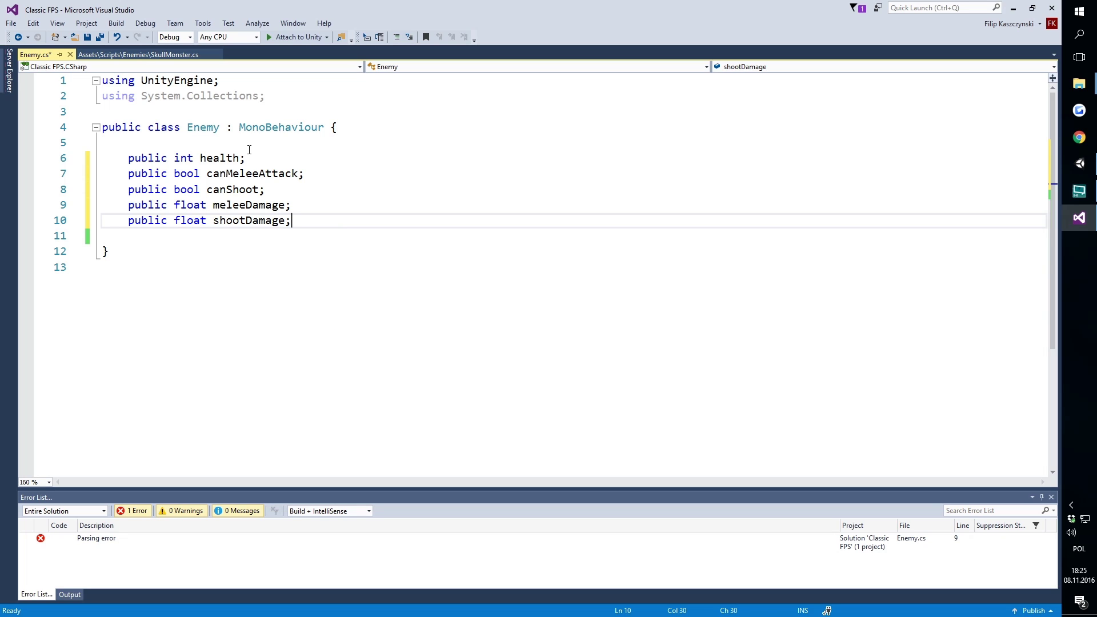
{"action": "key", "text": "ctrl+s"}
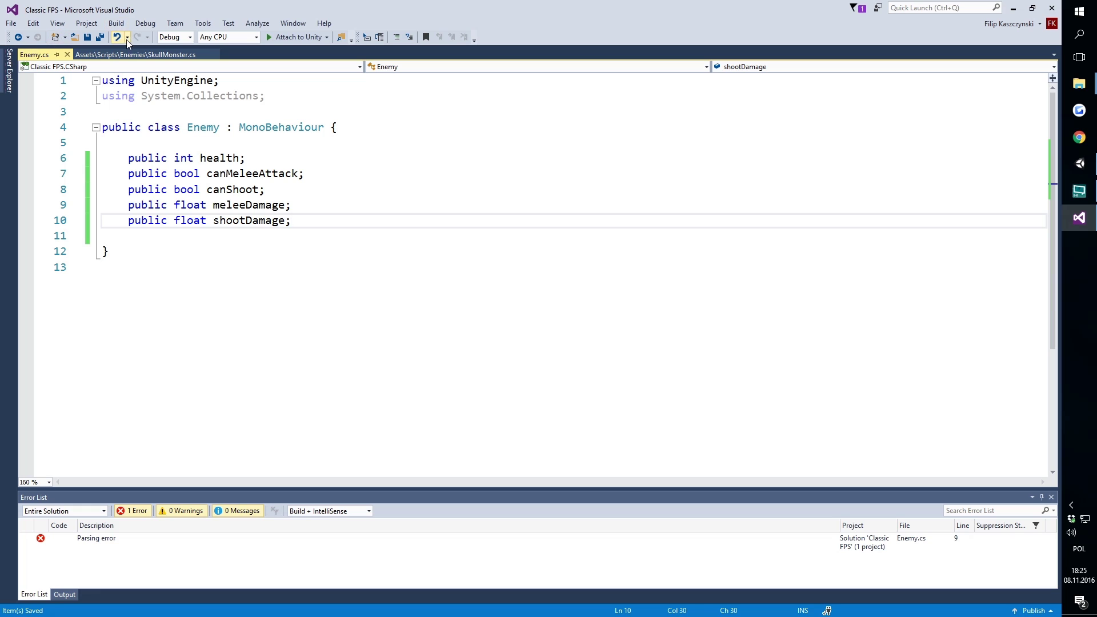
Step: Check in Unity that Skull Monster shows Health, Can Melee Attack, Can Shoot and both damage fields
{"action": "left_click", "coordinate": [143, 54]}
{"action": "left_click", "coordinate": [301, 148]}
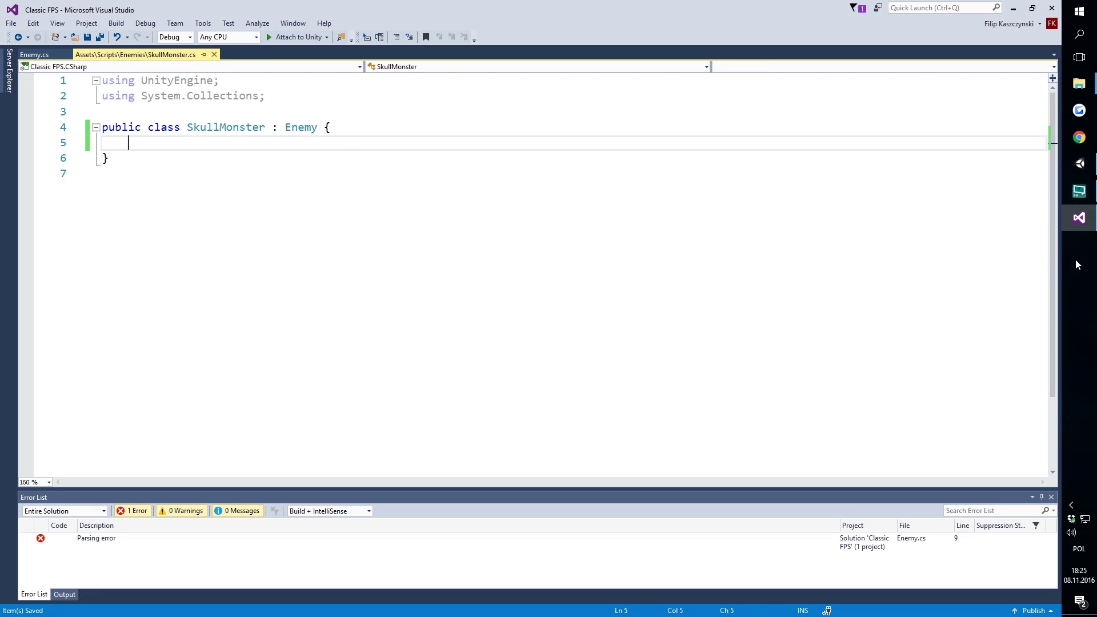
{"action": "left_click", "coordinate": [1079, 164]}
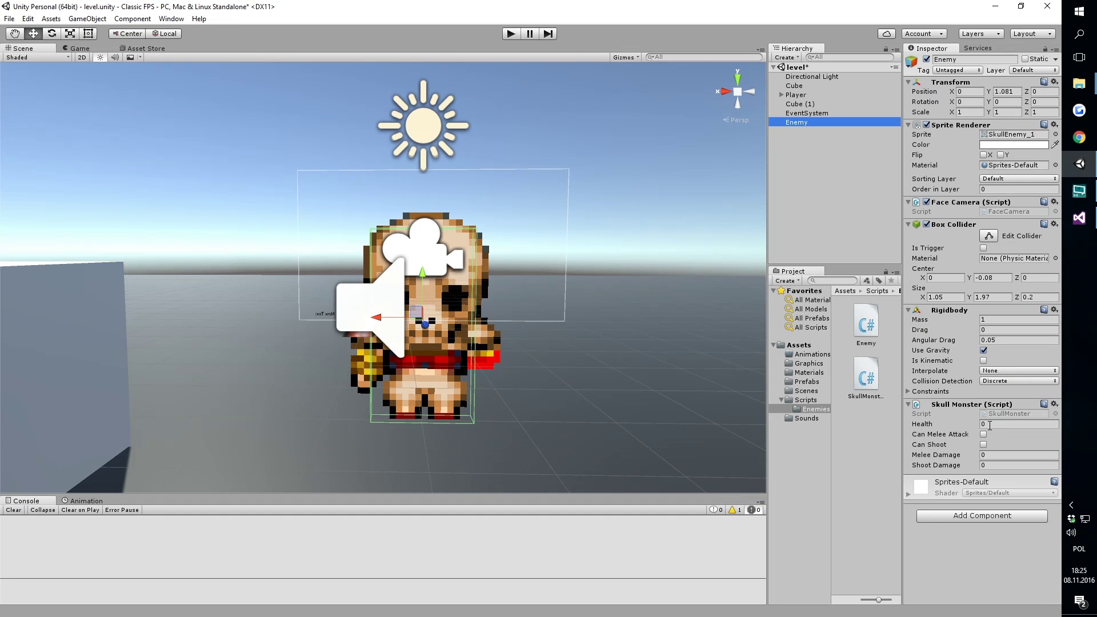
{"action": "left_click", "coordinate": [1082, 221]}
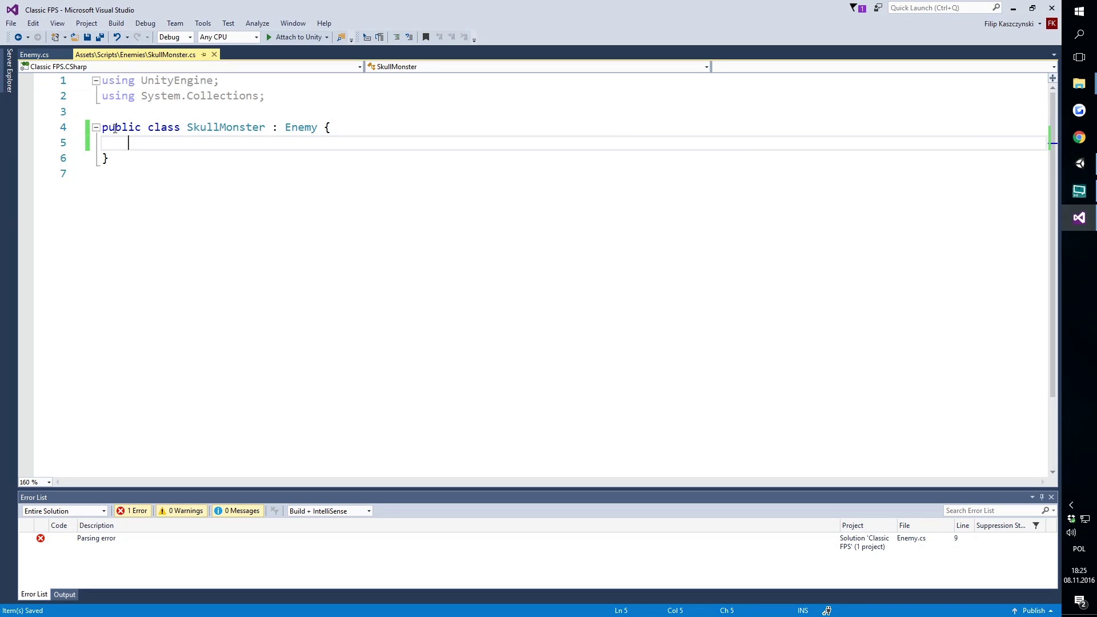
Step: Add blank lines to the Enemy class, then browse the Scripts folder's contents in Unity
{"action": "left_click", "coordinate": [38, 55]}
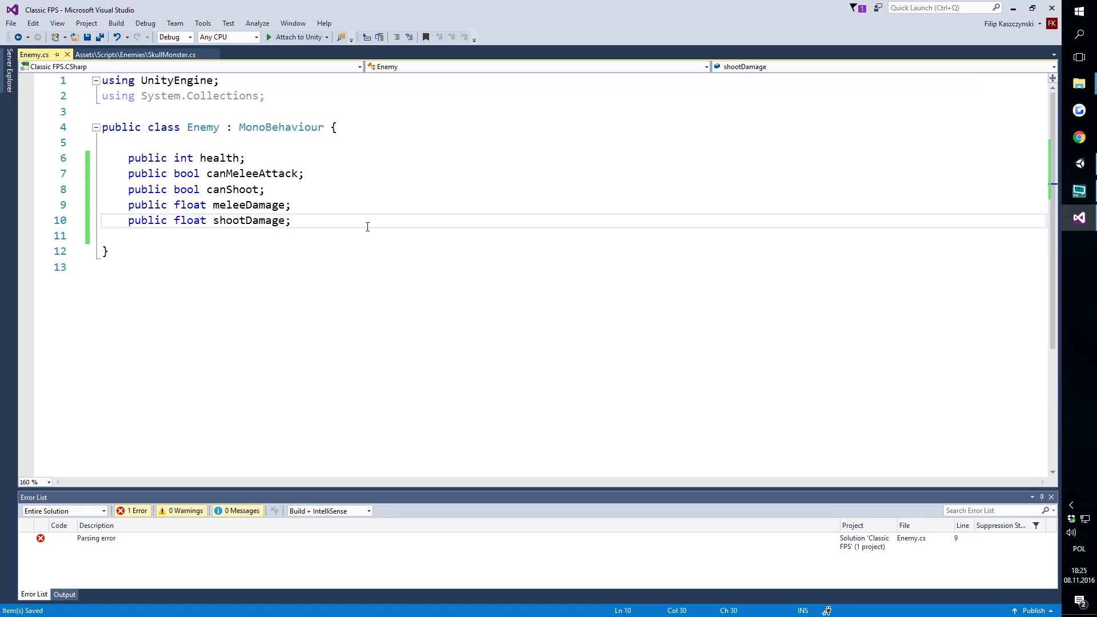
{"action": "key", "text": "Return"}
{"action": "key", "text": "Return"}
{"action": "left_click", "coordinate": [1080, 164]}
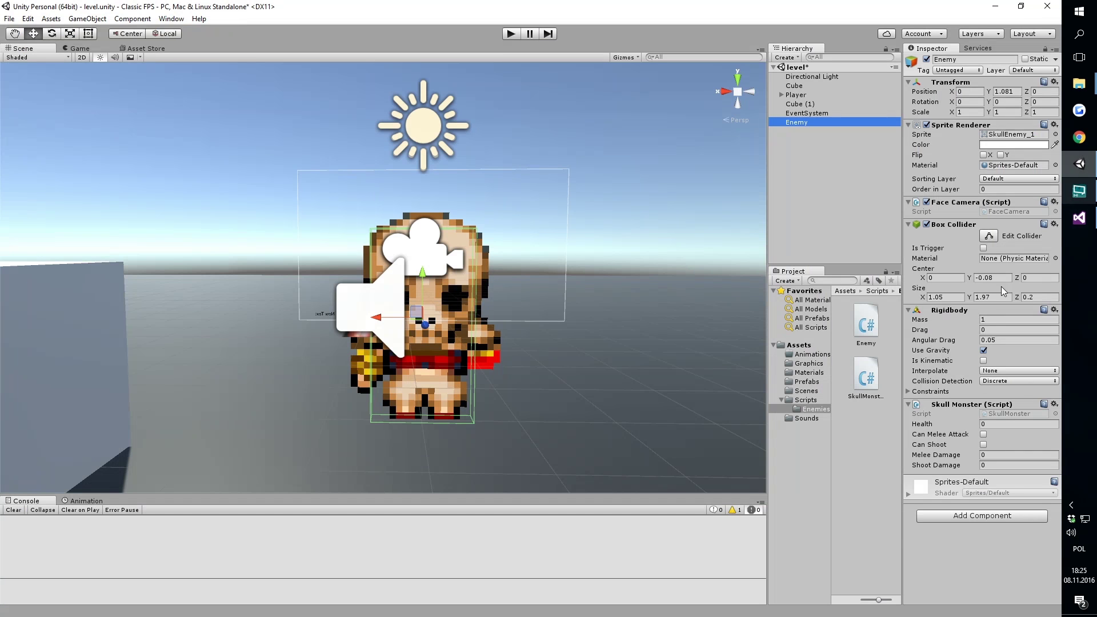
{"action": "left_click", "coordinate": [814, 400]}
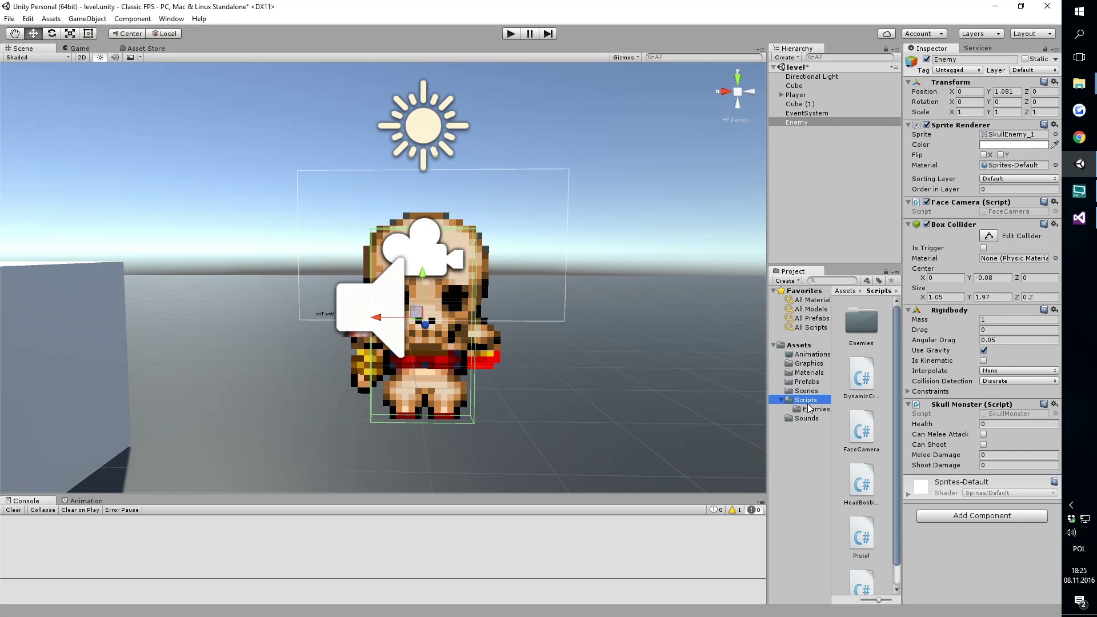
{"action": "scroll", "coordinate": [866, 420], "scroll_direction": "down", "scroll_amount": 1}
Step: Open Pistol.cs and look up the PistolHit message name it sends
{"action": "double_click", "coordinate": [862, 510]}
{"action": "scroll", "coordinate": [429, 303], "scroll_direction": "down", "scroll_amount": 5}
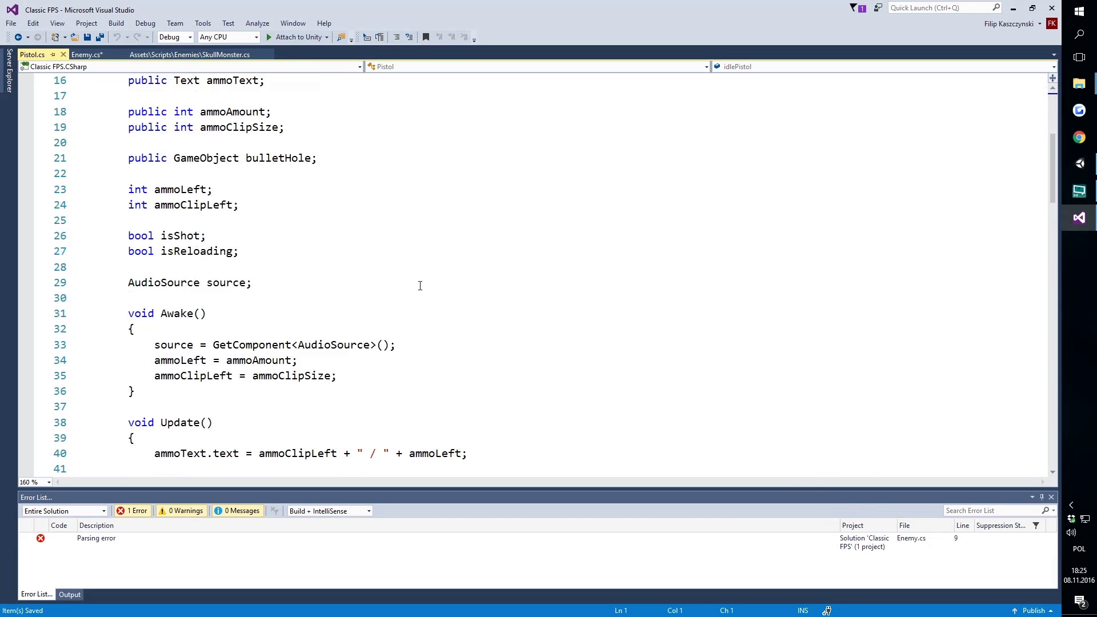
{"action": "scroll", "coordinate": [429, 302], "scroll_direction": "down", "scroll_amount": 5}
{"action": "scroll", "coordinate": [429, 302], "scroll_direction": "down", "scroll_amount": 5}
{"action": "scroll", "coordinate": [430, 303], "scroll_direction": "down", "scroll_amount": 3}
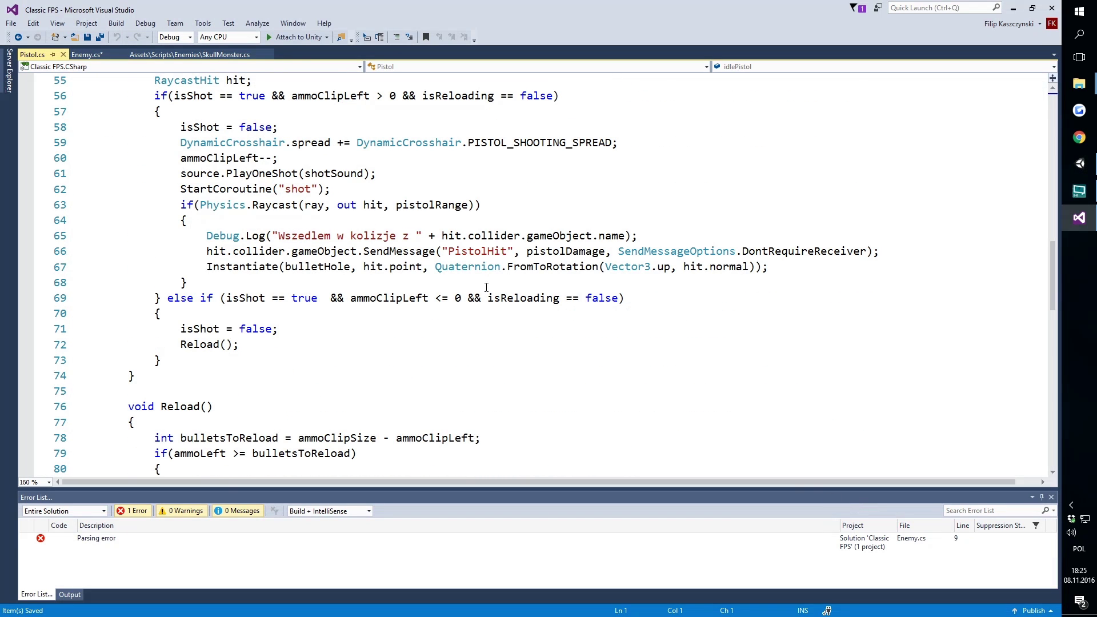
{"action": "double_click", "coordinate": [473, 251]}
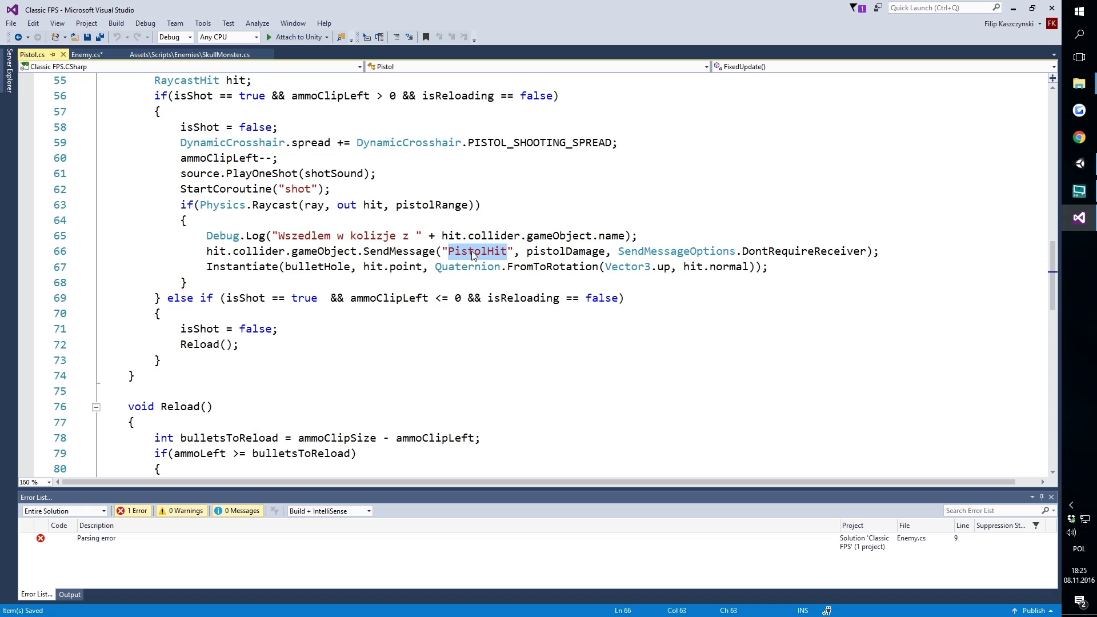
{"action": "left_click", "coordinate": [1080, 164]}
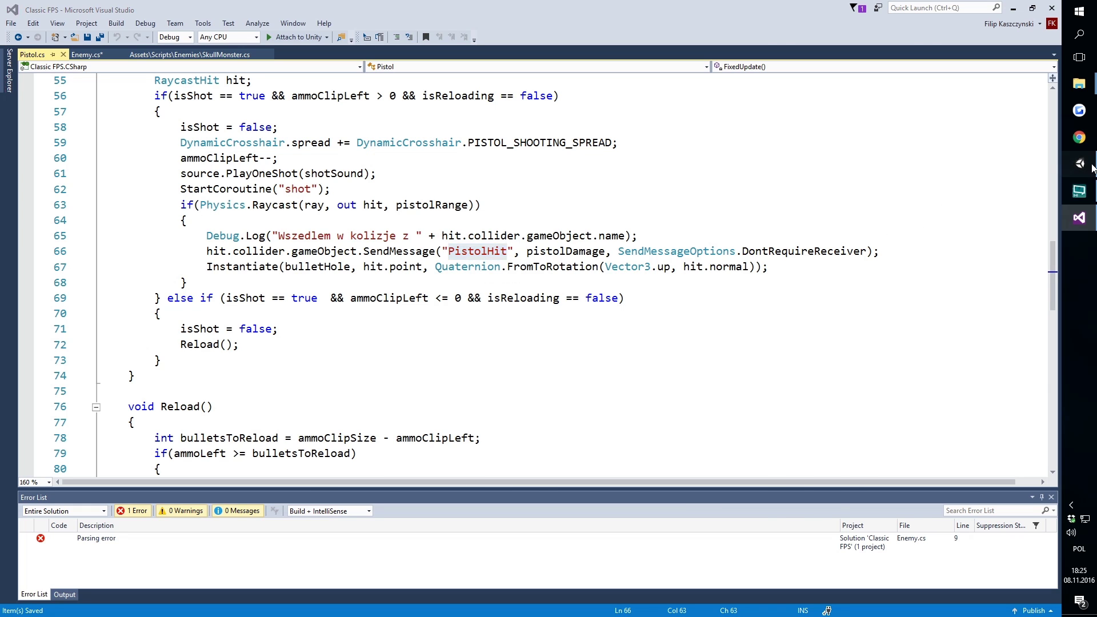
{"action": "left_click", "coordinate": [1080, 218]}
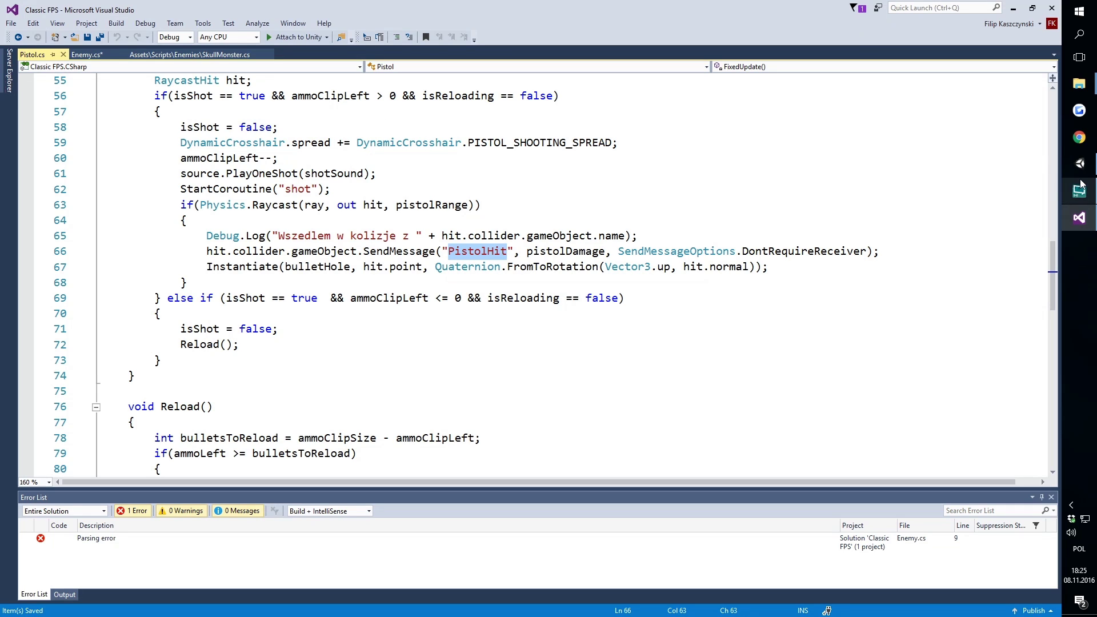
Step: Declare public void PistolHit(int damage) in the Enemy class
{"action": "left_click", "coordinate": [86, 54]}
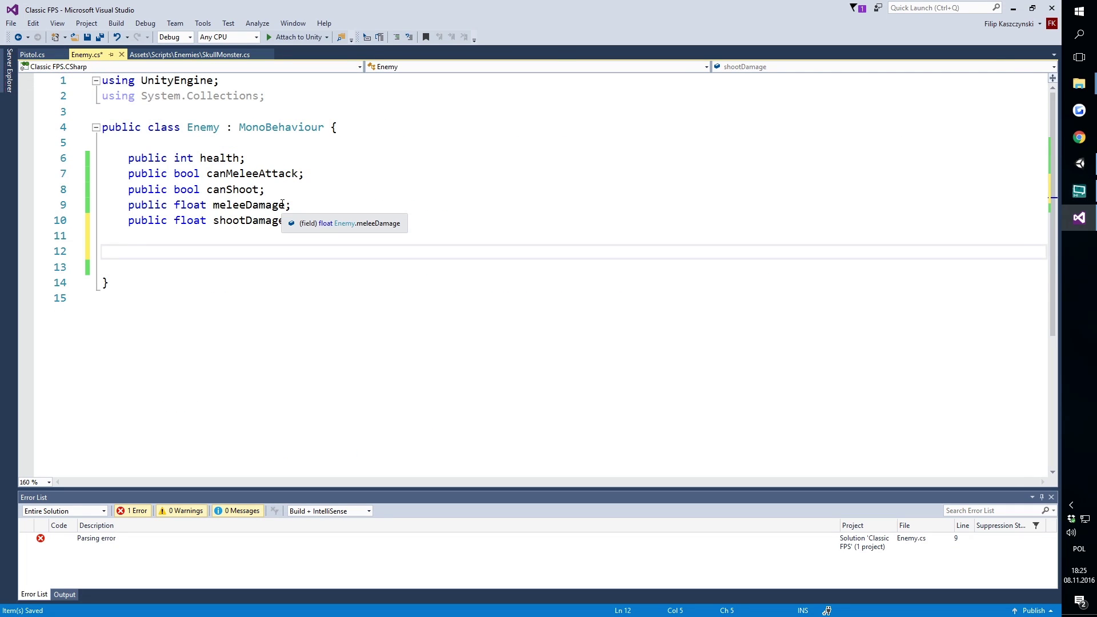
{"action": "key", "text": "ctrl+s"}
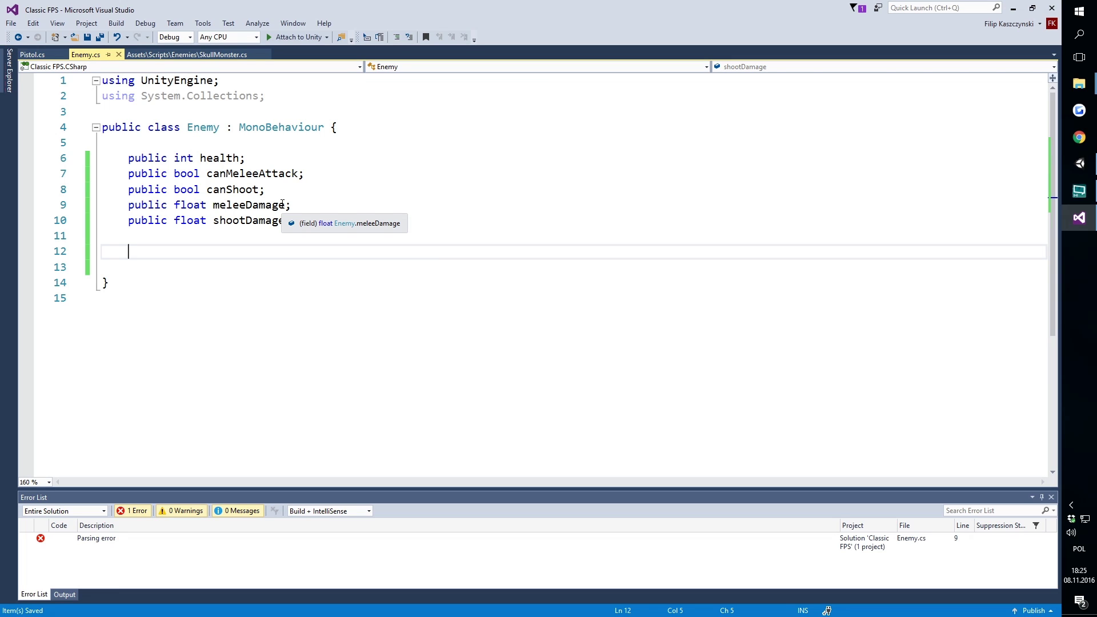
{"action": "type", "text": "publi"}
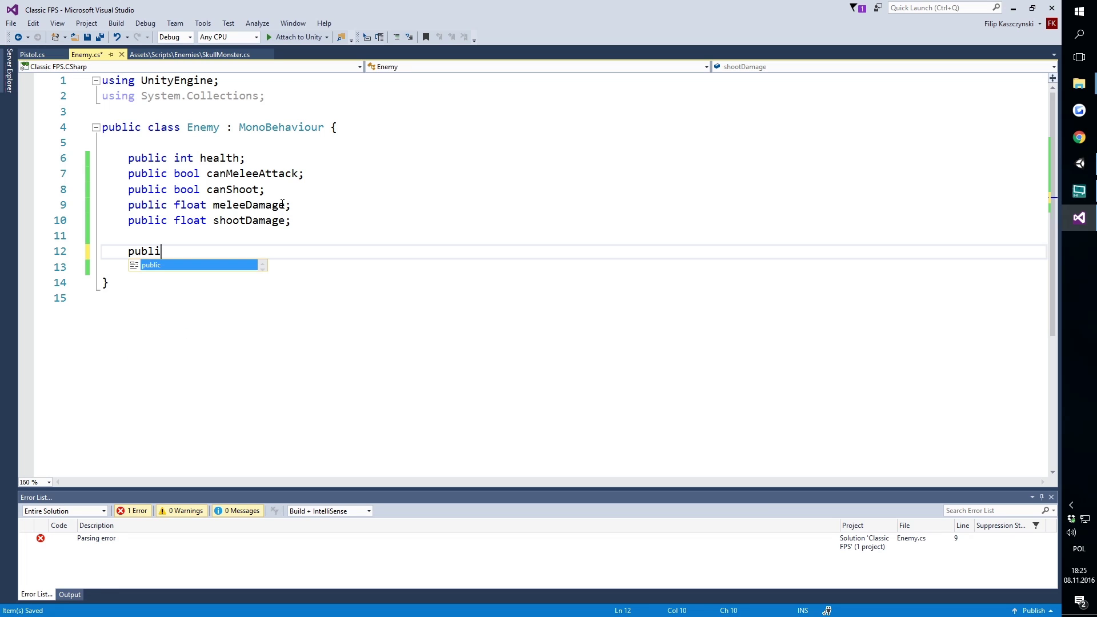
{"action": "type", "text": "c void Pis"}
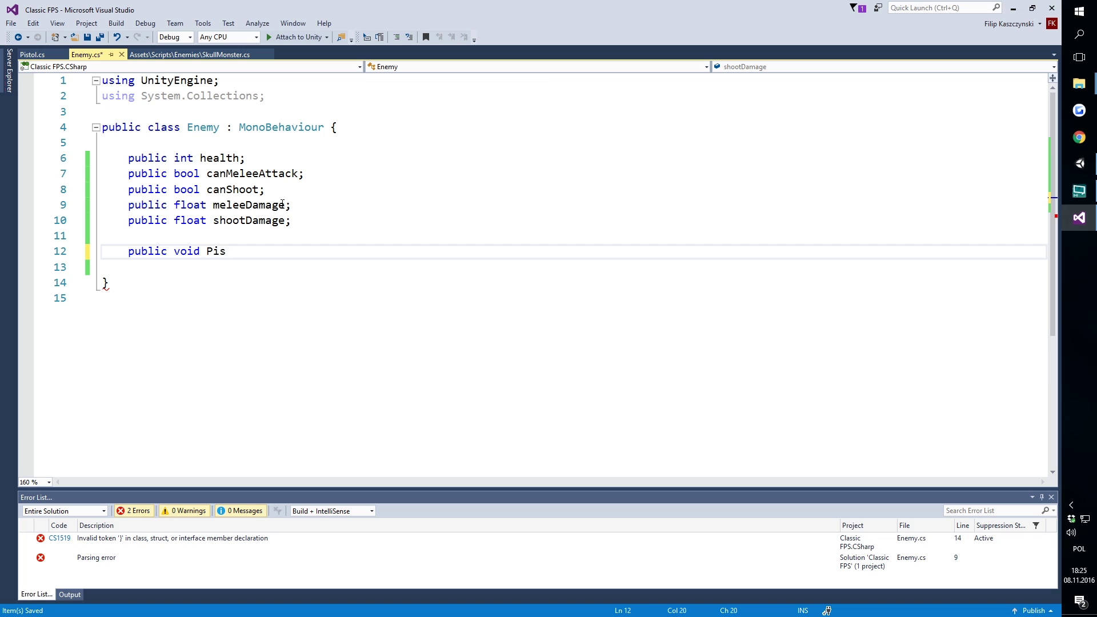
{"action": "type", "text": "tolHit"}
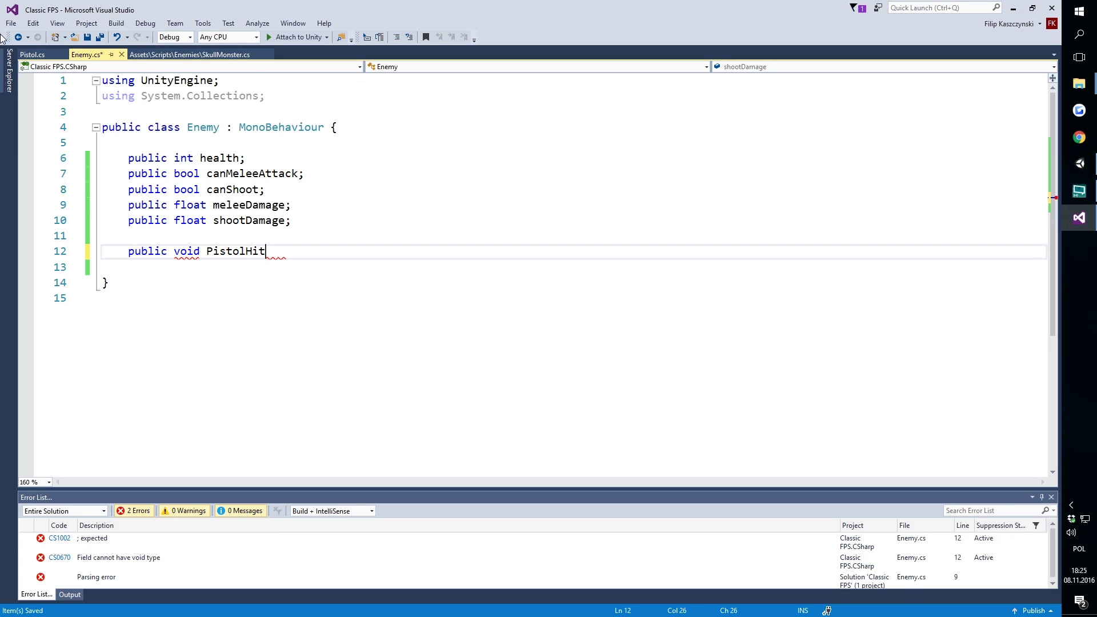
{"action": "left_click", "coordinate": [32, 54]}
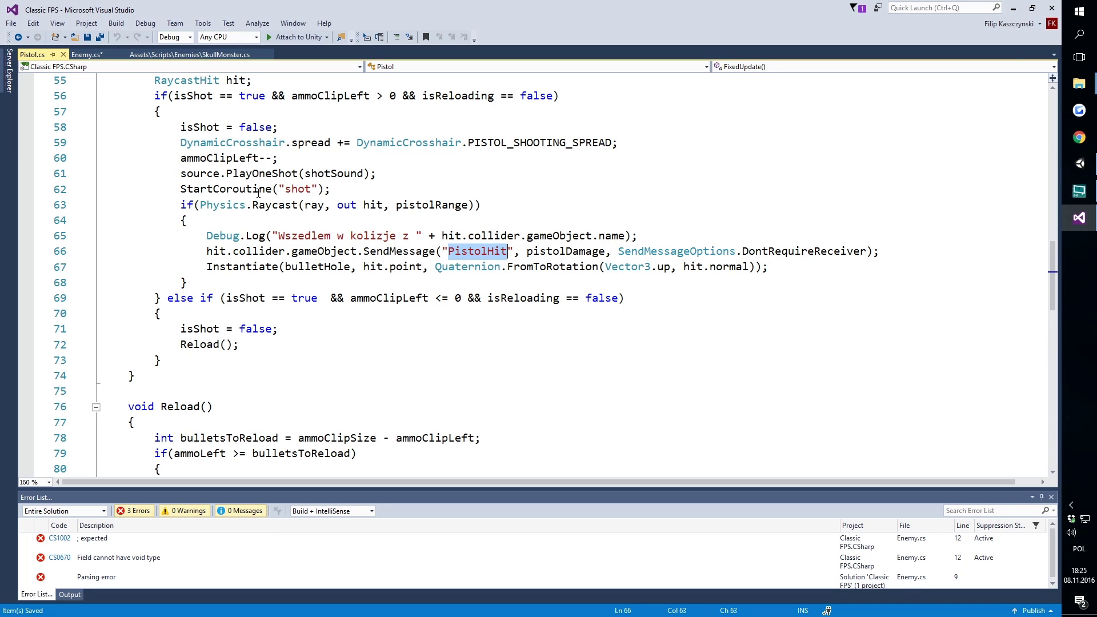
{"action": "left_click", "coordinate": [87, 55]}
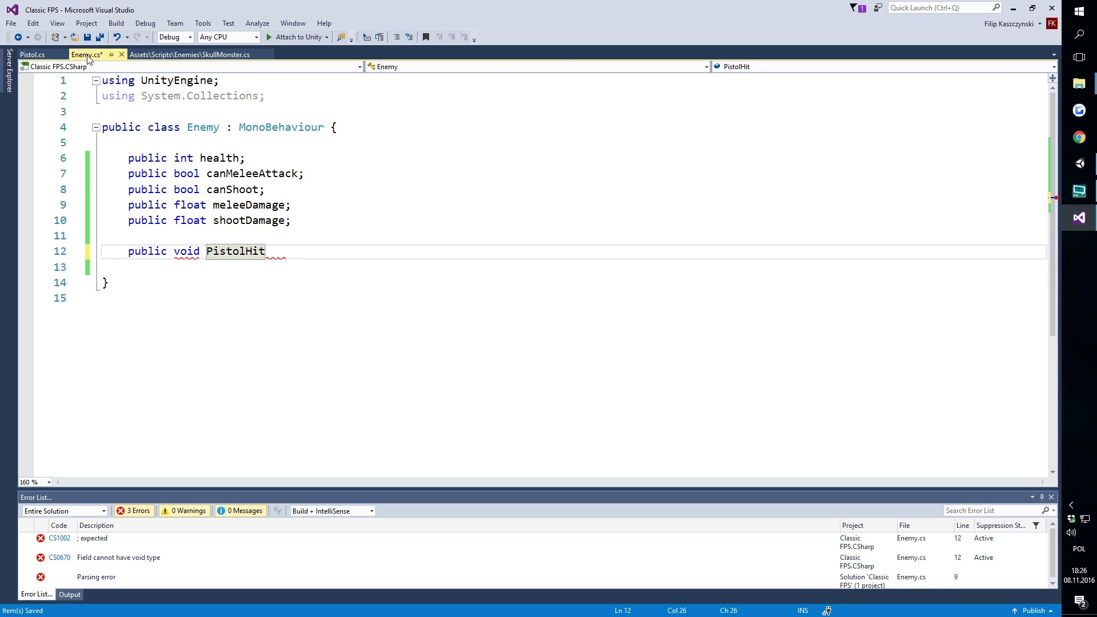
{"action": "type", "text": "(int d"}
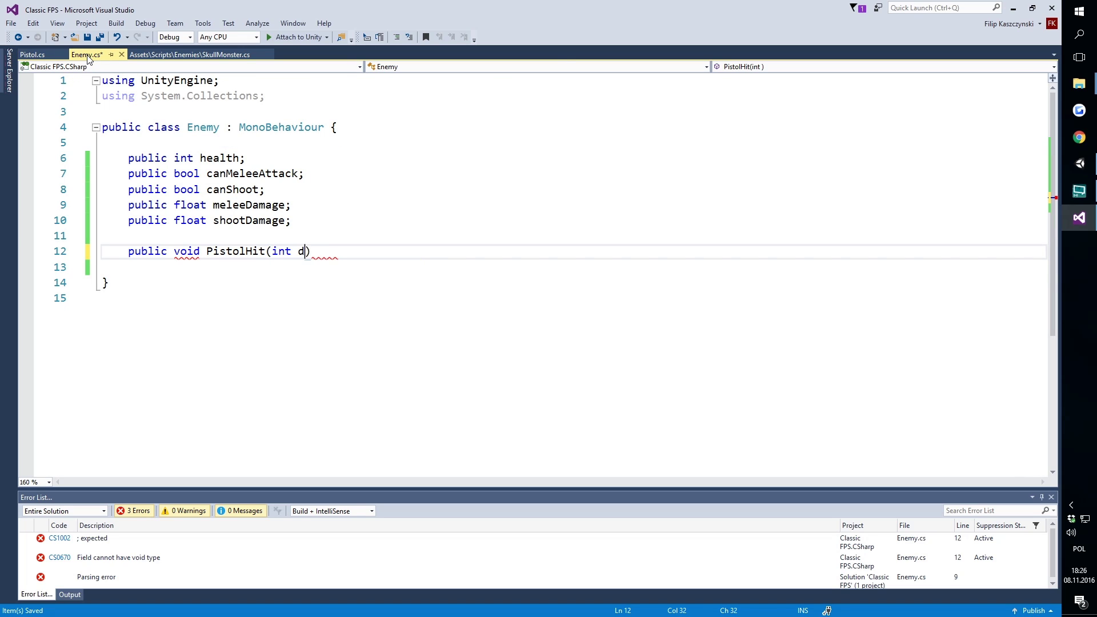
{"action": "type", "text": "amage) {"}
{"action": "key", "text": "Return"}
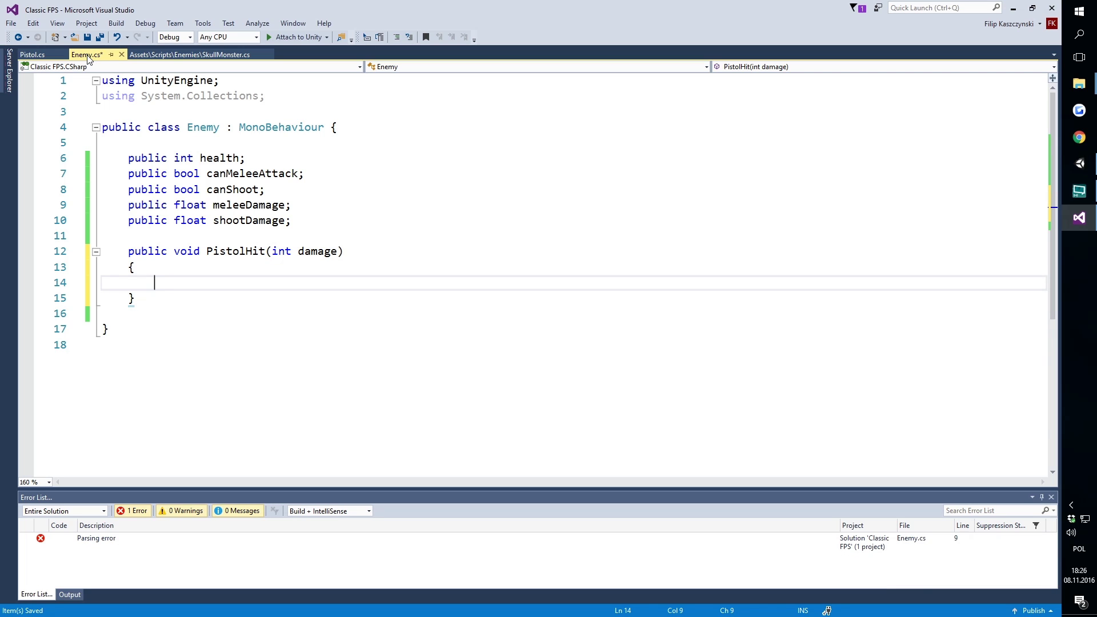
Step: Make PistolHit log "Dostalem obrazenia! " plus the damage, and save Enemy.cs
{"action": "type", "text": "Debug.Log("}
{"action": "type", "text": "\"A"}
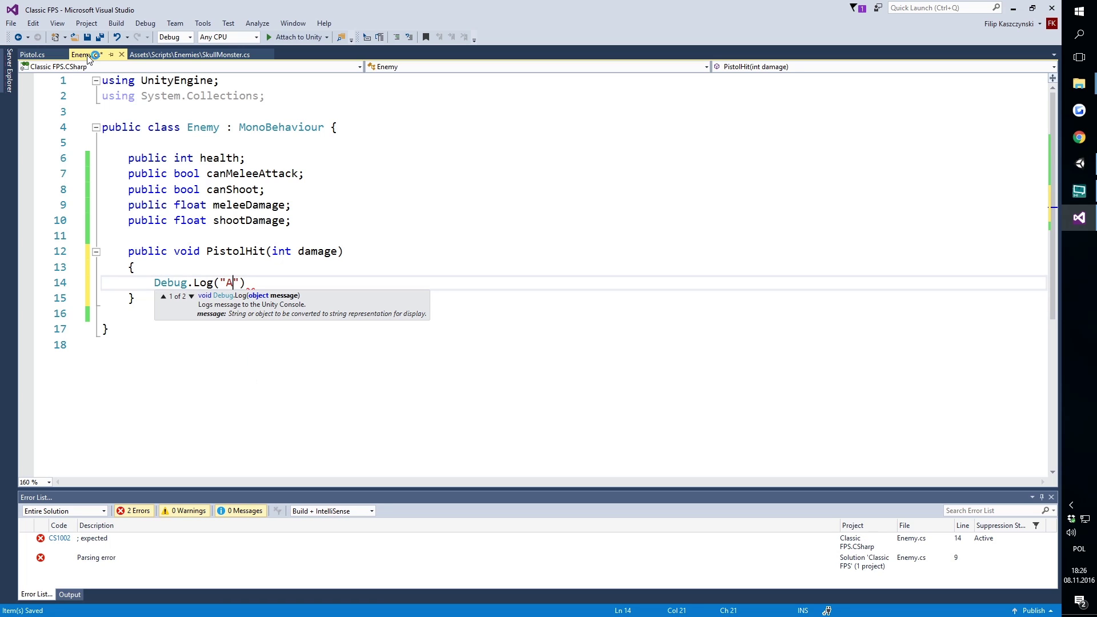
{"action": "key", "text": "BackSpace"}
{"action": "type", "text": "Dostalem obraze"}
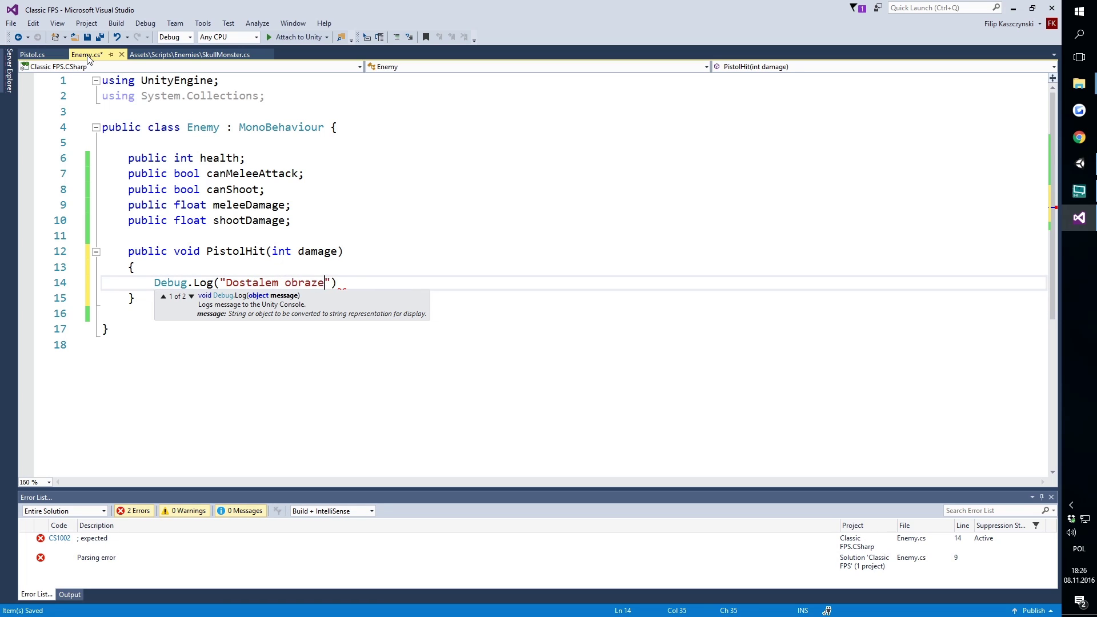
{"action": "type", "text": "nia!\" + "}
{"action": "type", "text": "damage"}
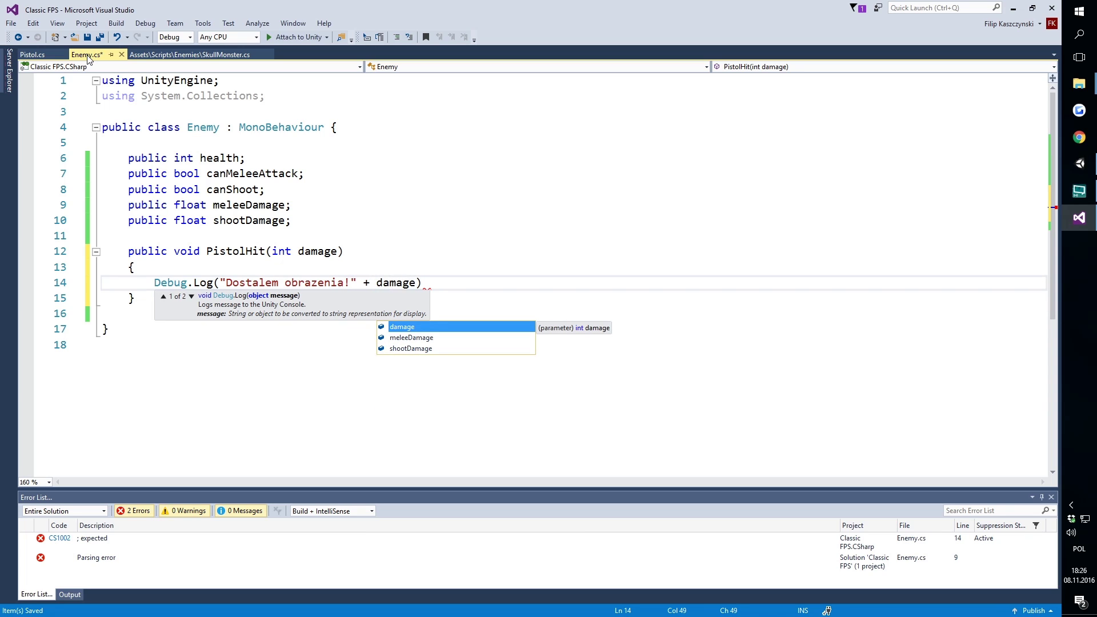
{"action": "type", "text": ");"}
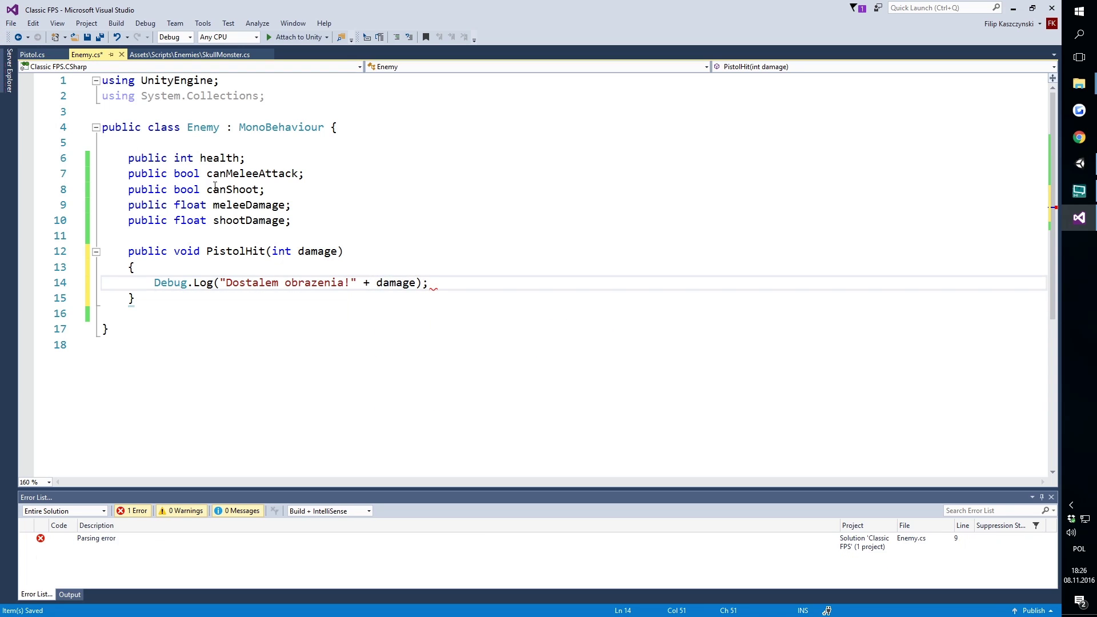
{"action": "key", "text": "ctrl+s"}
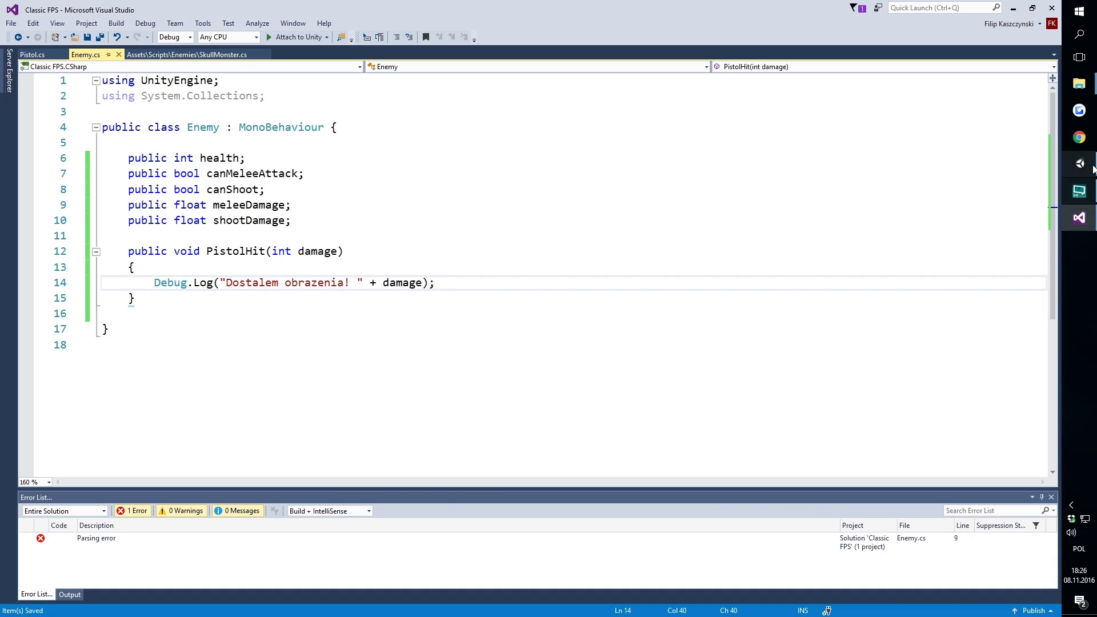
{"action": "left_click", "coordinate": [1079, 164]}
Step: Playtest by shooting the skull twice to log 'Dostalem obrazenia! 5', then stop and select Enemy
{"action": "left_click", "coordinate": [512, 35]}
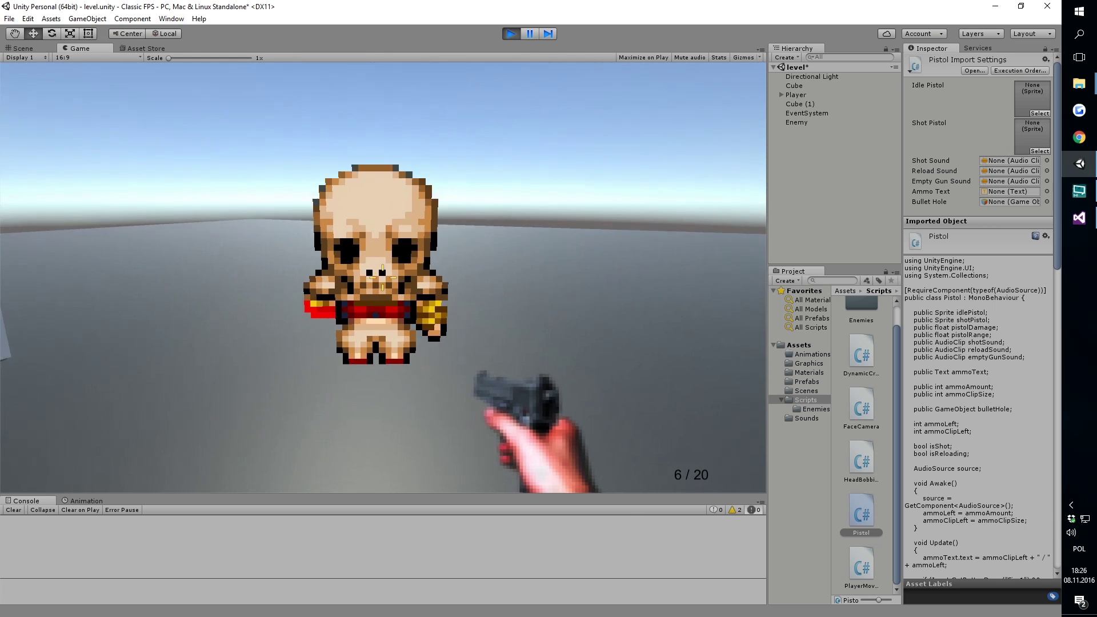
{"action": "left_click", "coordinate": [382, 277]}
{"action": "left_click", "coordinate": [383, 277]}
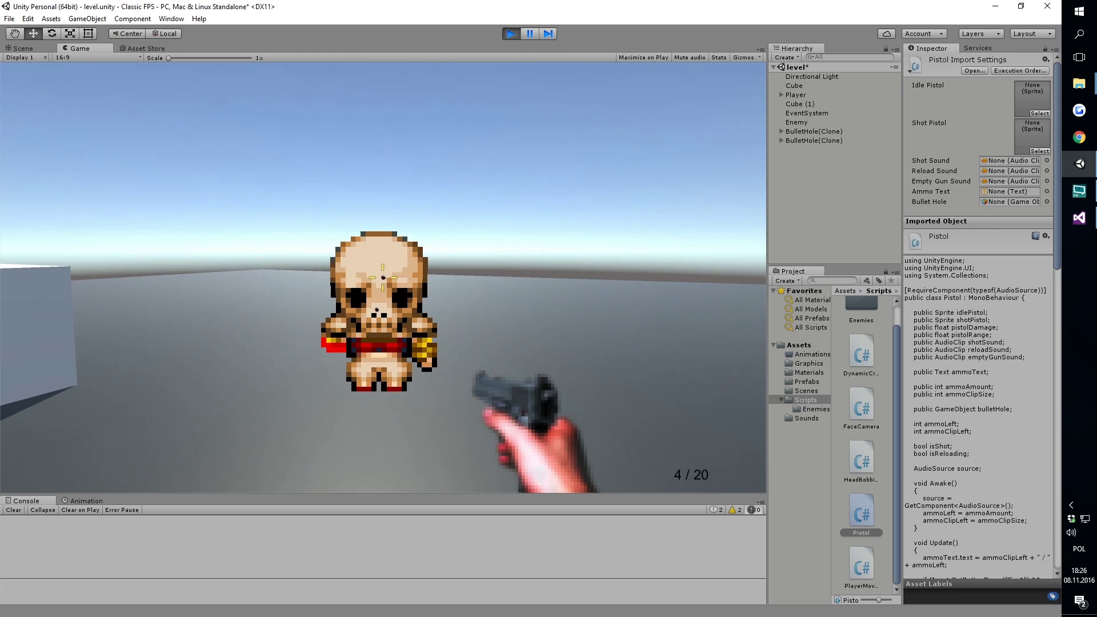
{"action": "key", "text": "Escape"}
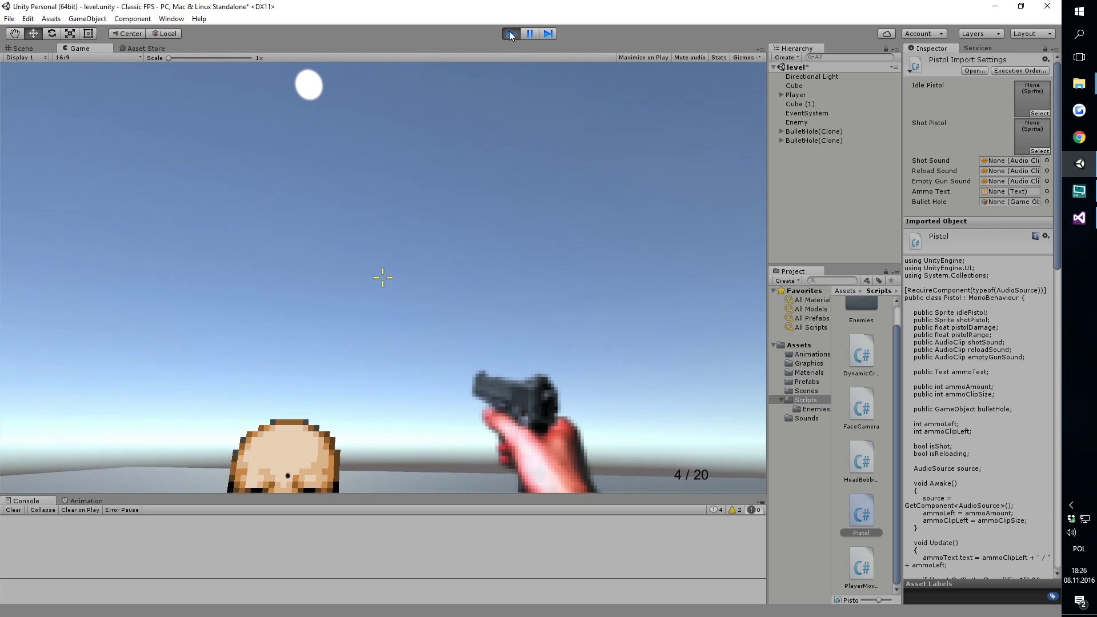
{"action": "left_click", "coordinate": [510, 35]}
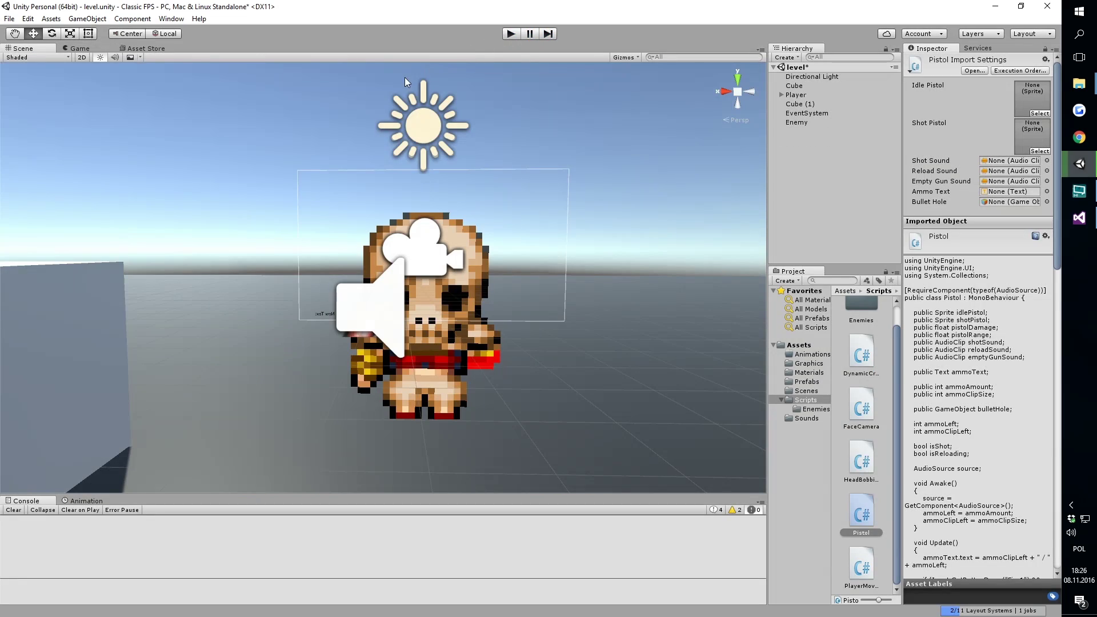
{"action": "left_click", "coordinate": [815, 121]}
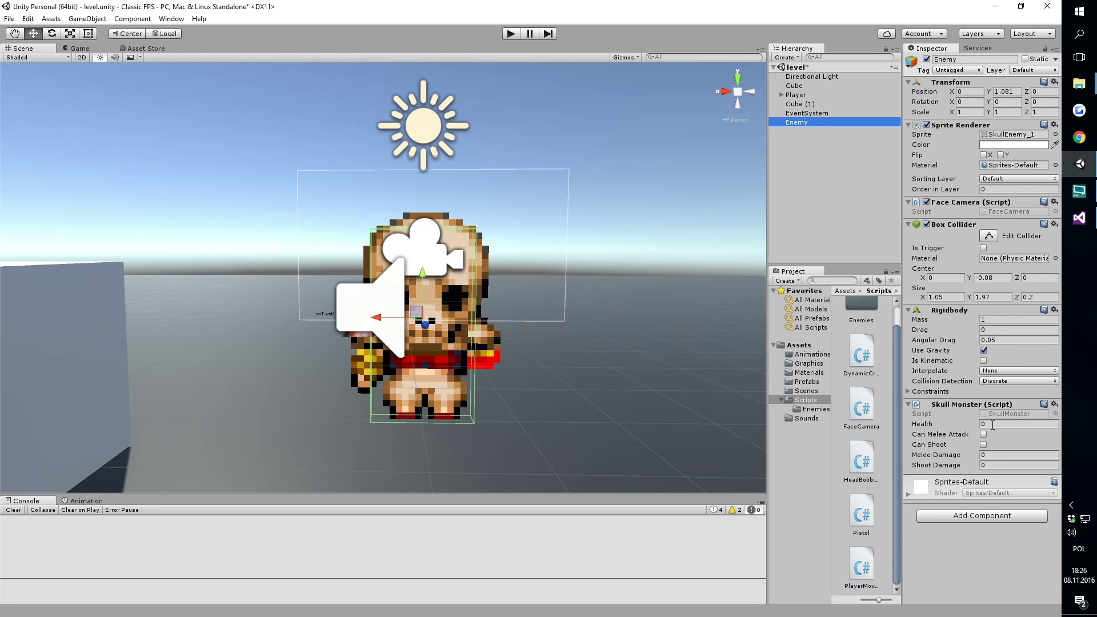
{"action": "left_click", "coordinate": [1079, 218]}
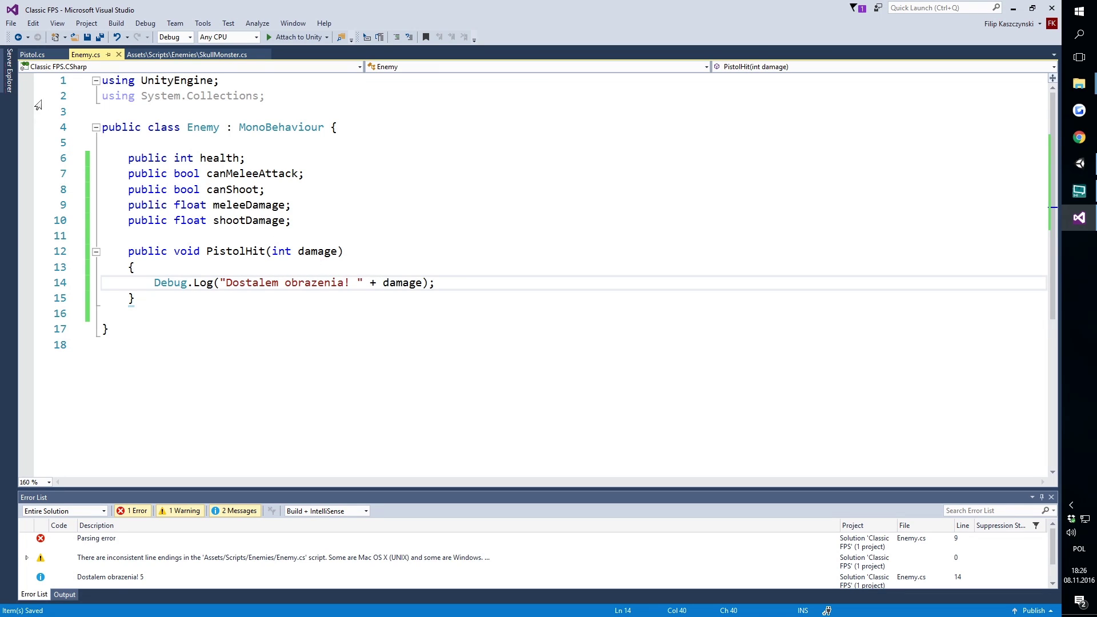
{"action": "left_click", "coordinate": [32, 54]}
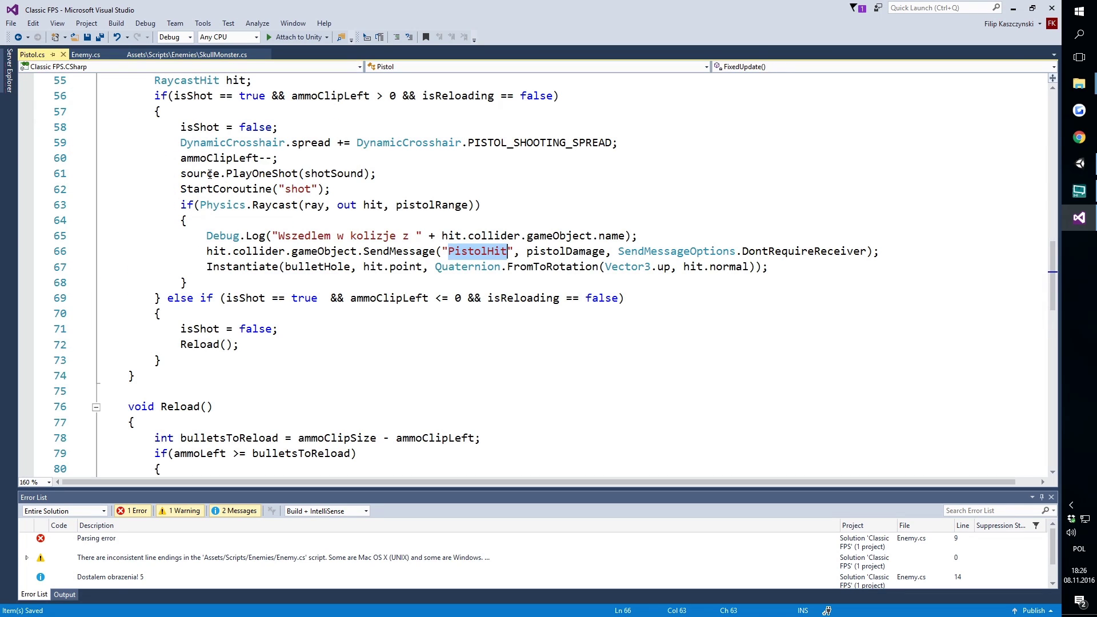
{"action": "left_click", "coordinate": [106, 55]}
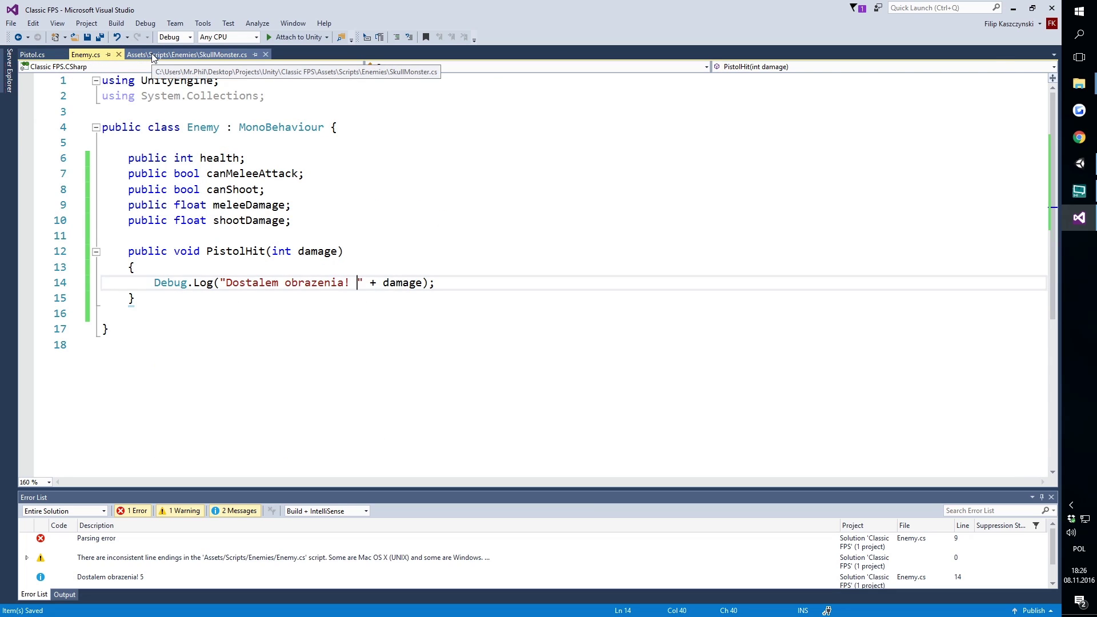
{"action": "left_click", "coordinate": [152, 53]}
{"action": "left_click", "coordinate": [98, 55]}
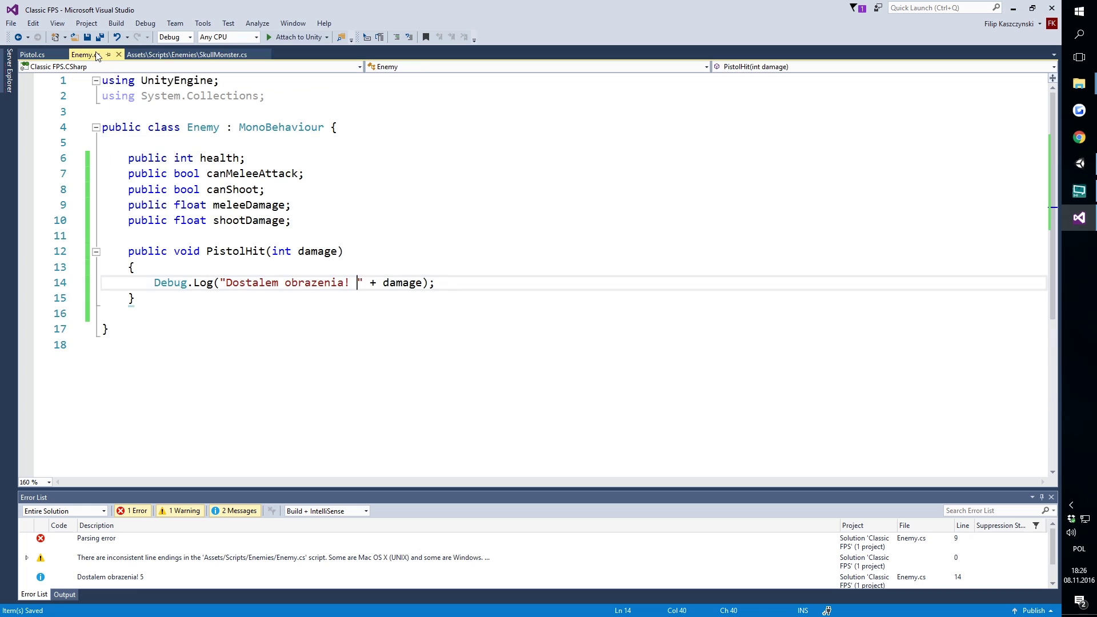
{"action": "left_click", "coordinate": [1080, 163]}
{"action": "left_click", "coordinate": [718, 511]}
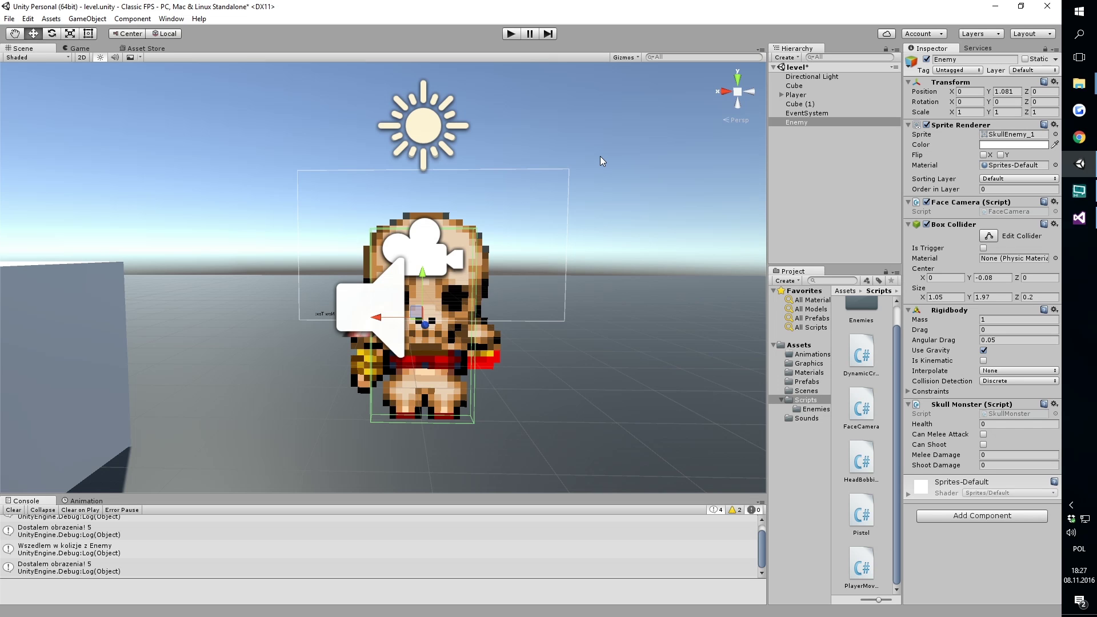
{"action": "left_click", "coordinate": [1079, 218]}
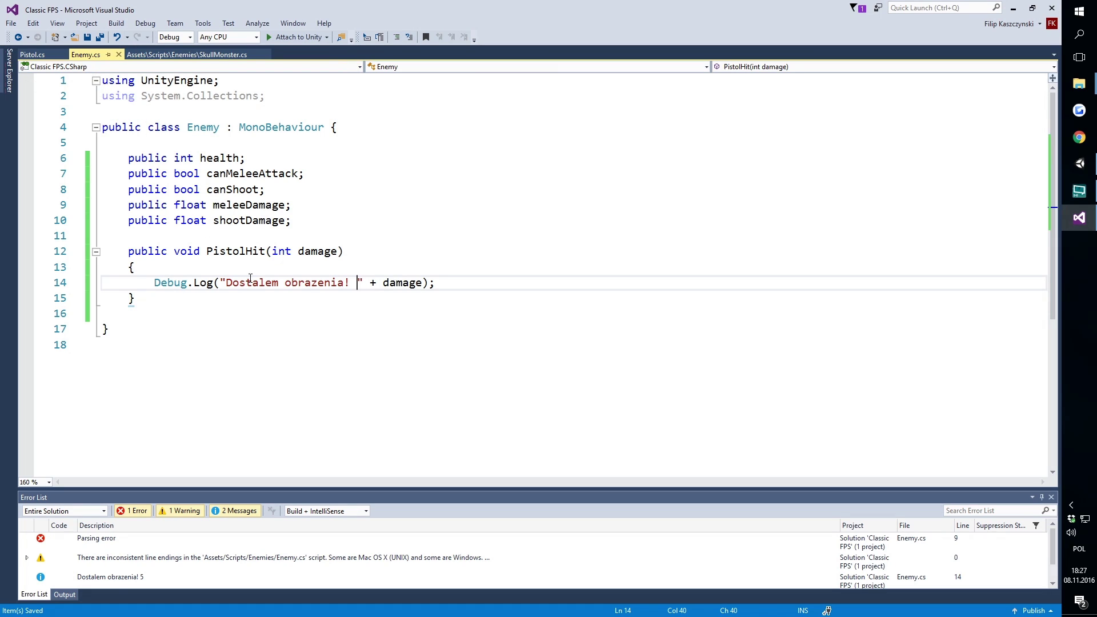
{"action": "left_click_drag", "start_coordinate": [255, 299], "coordinate": [178, 274]}
{"action": "left_click", "coordinate": [256, 302]}
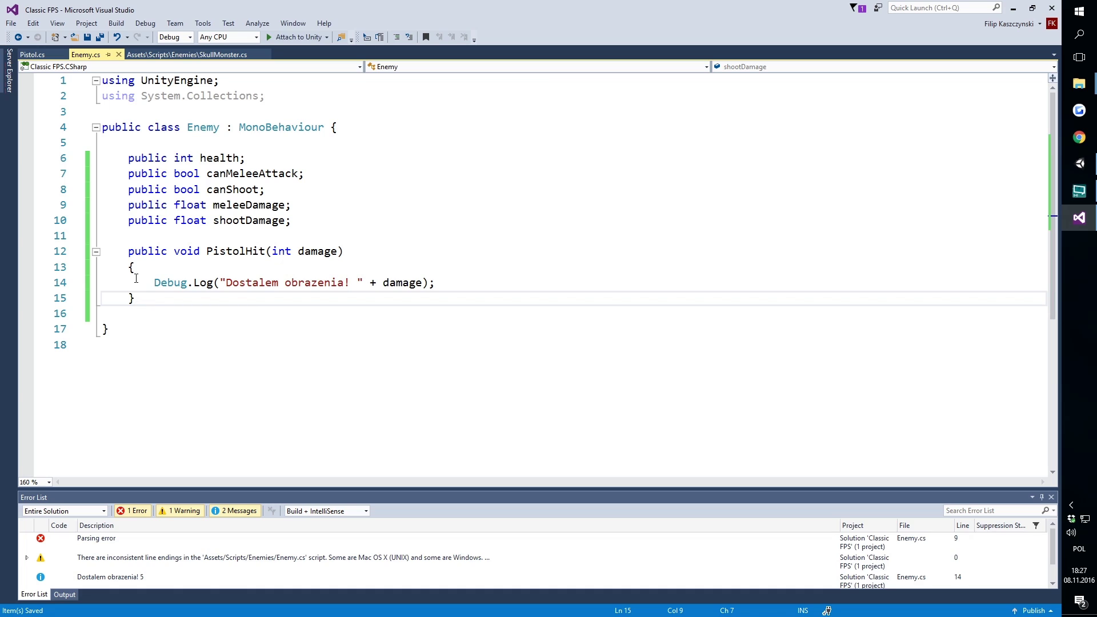
Step: In SkullMonster.cs, add a public PistolHit(int damage) method logging "Boli mnie! Dostalem!"
{"action": "left_click", "coordinate": [187, 54]}
{"action": "key", "text": "Return"}
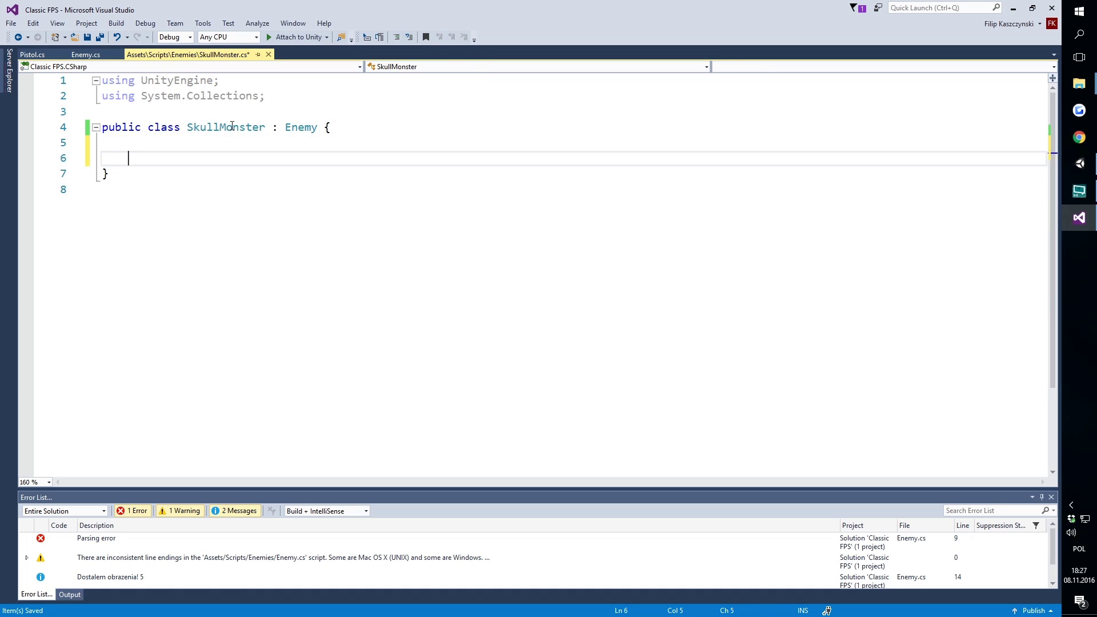
{"action": "key", "text": "Return"}
{"action": "key", "text": "Up"}
{"action": "type", "text": "ublic void "}
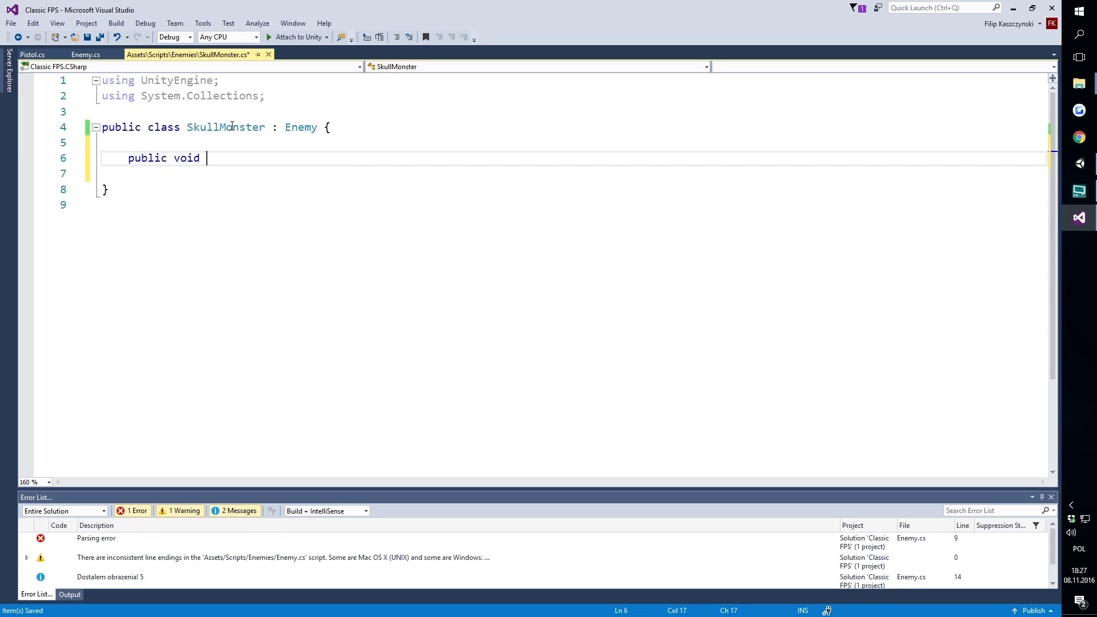
{"action": "type", "text": "PistolH"}
{"action": "type", "text": "it"}
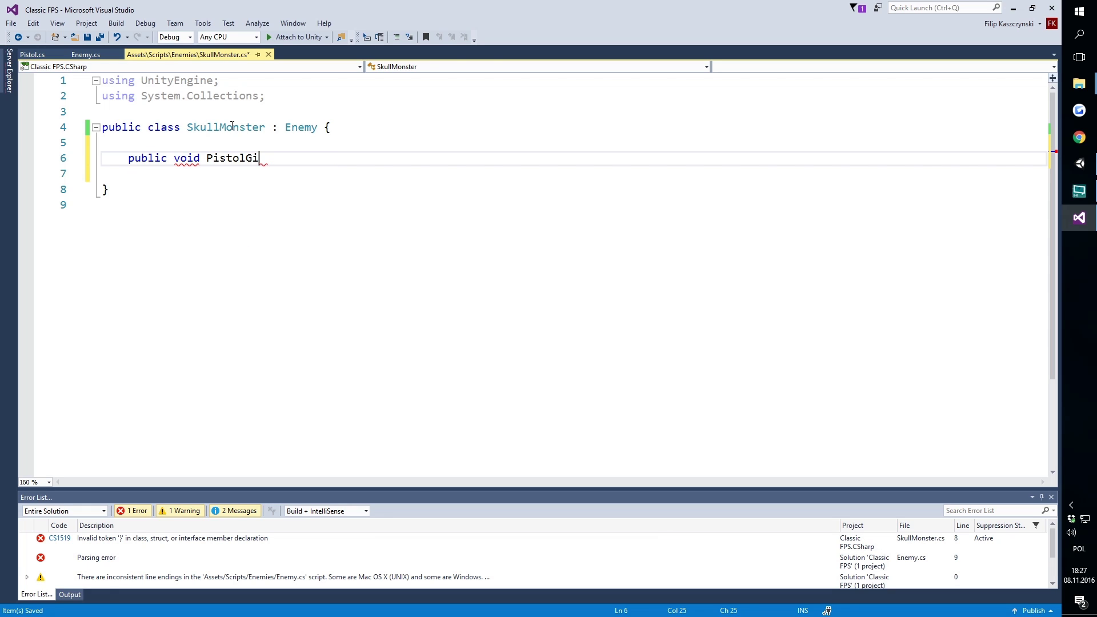
{"action": "key", "text": "BackSpace"}
{"action": "key", "text": "BackSpace"}
{"action": "key", "text": "BackSpace"}
{"action": "type", "text": "Hit(int "}
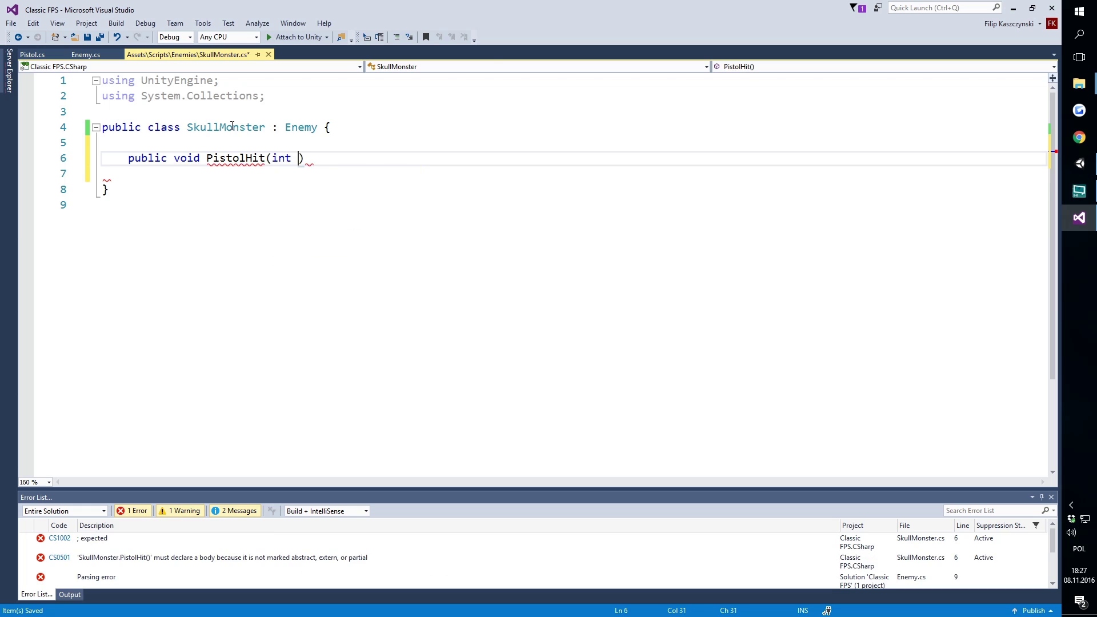
{"action": "type", "text": "damage)"}
{"action": "key", "text": "Return"}
{"action": "type", "text": "{"}
{"action": "key", "text": "Return"}
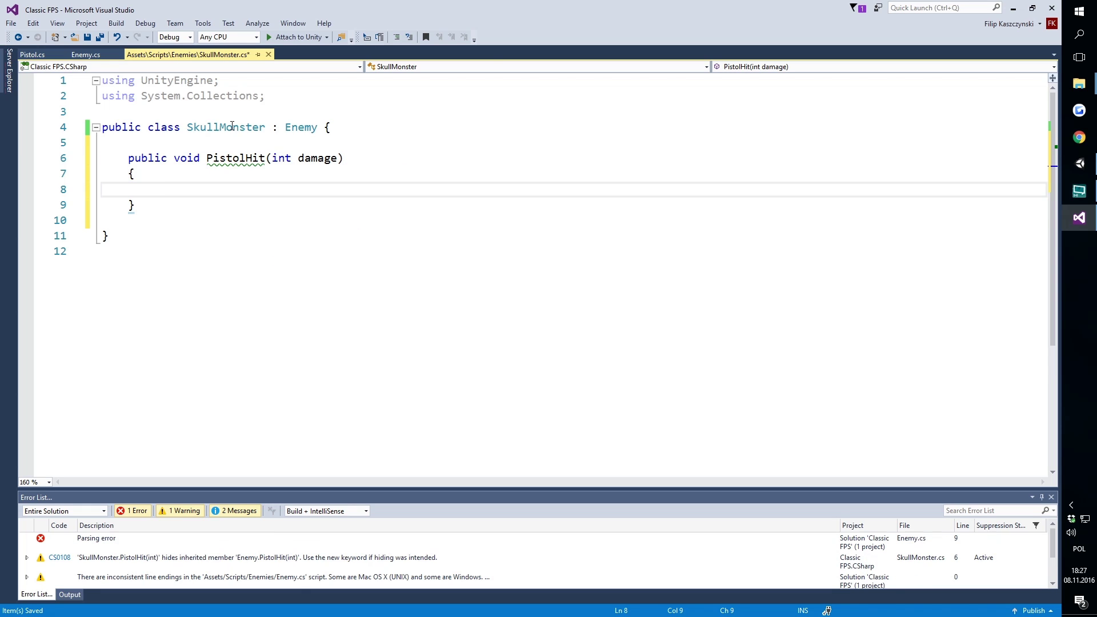
{"action": "type", "text": "Deb"}
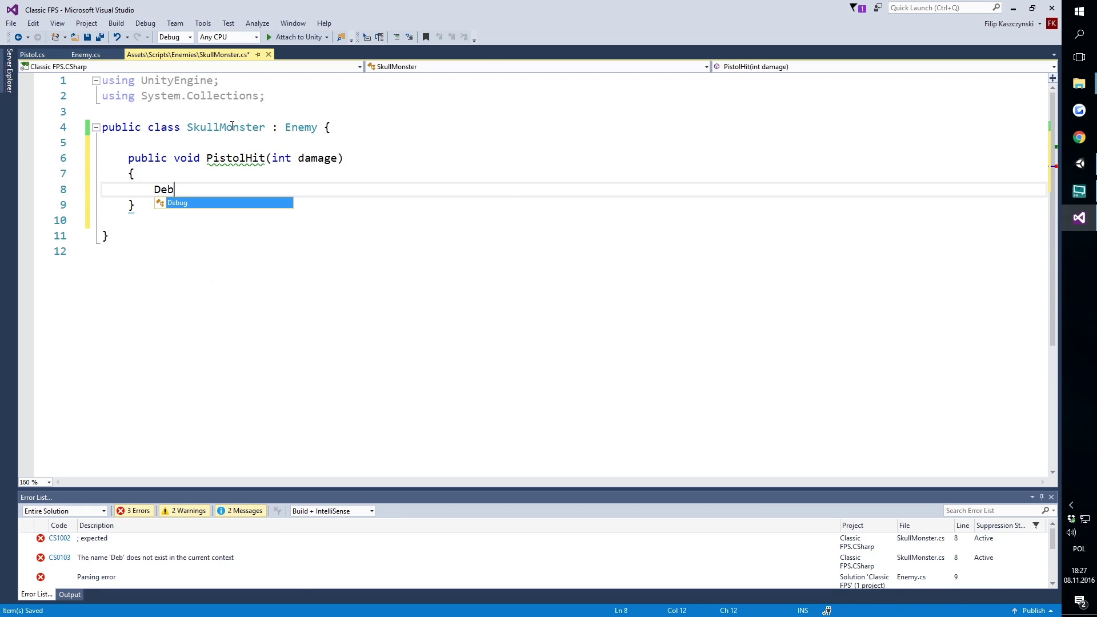
{"action": "type", "text": "ug.Log(\""}
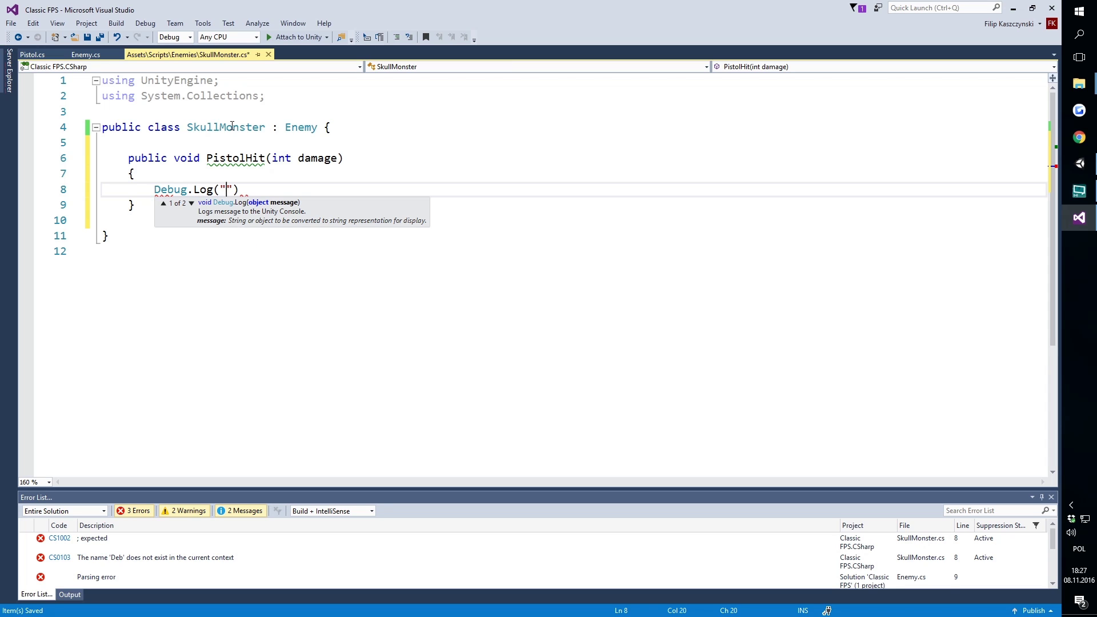
{"action": "type", "text": "Boli mnie!"}
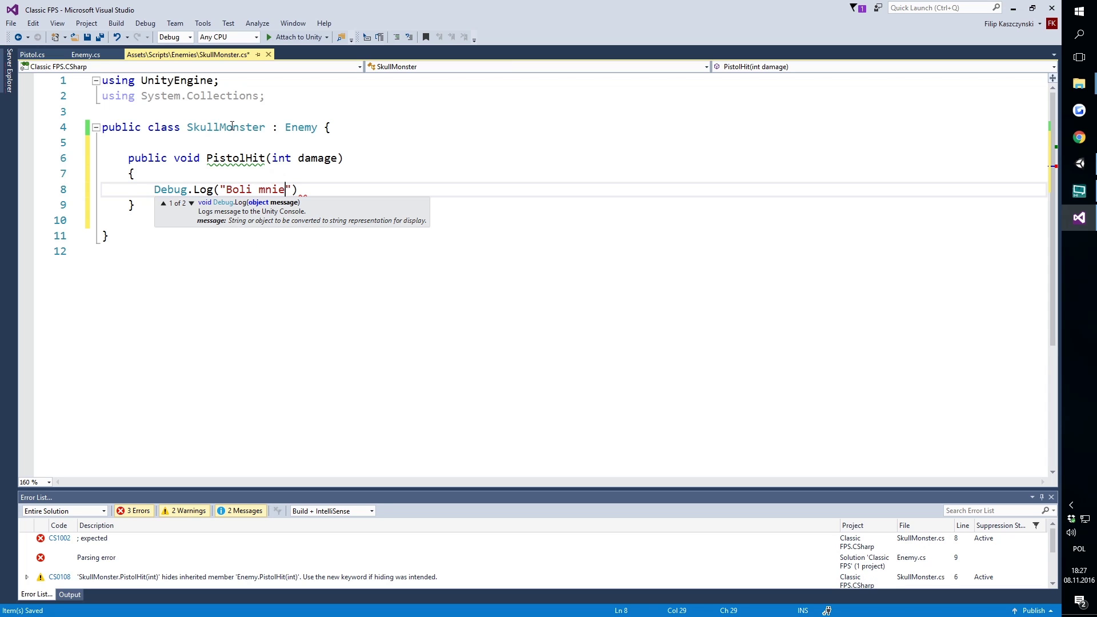
{"action": "type", "text": " Dostalem!\")"}
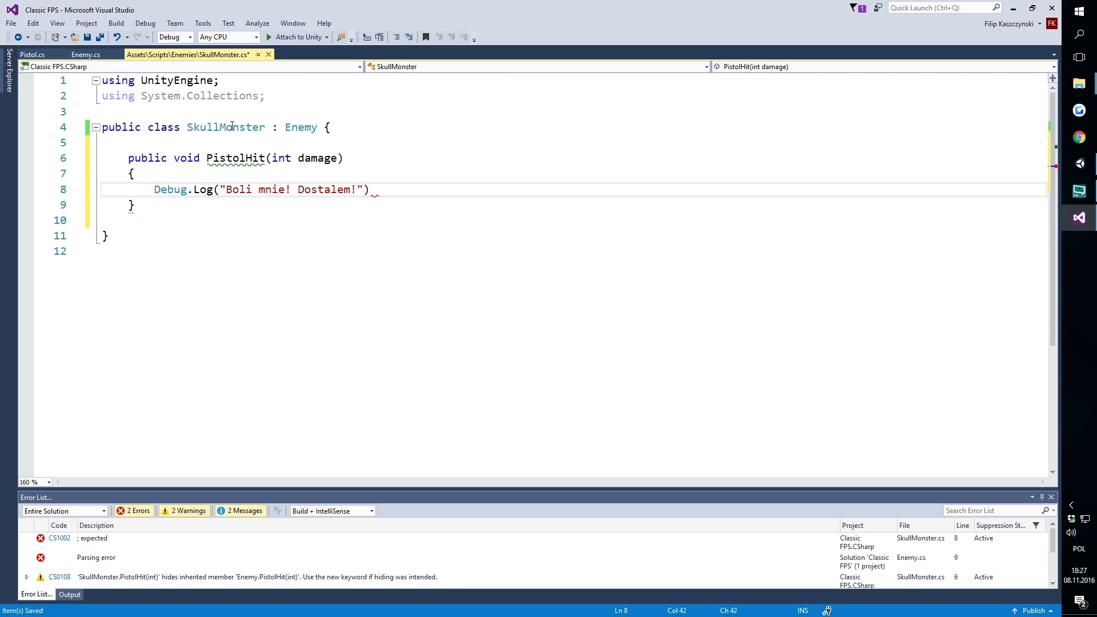
Step: Save SkullMonster.cs, compare it against Enemy.cs, and return to Unity
{"action": "key", "text": "ctrl+s"}
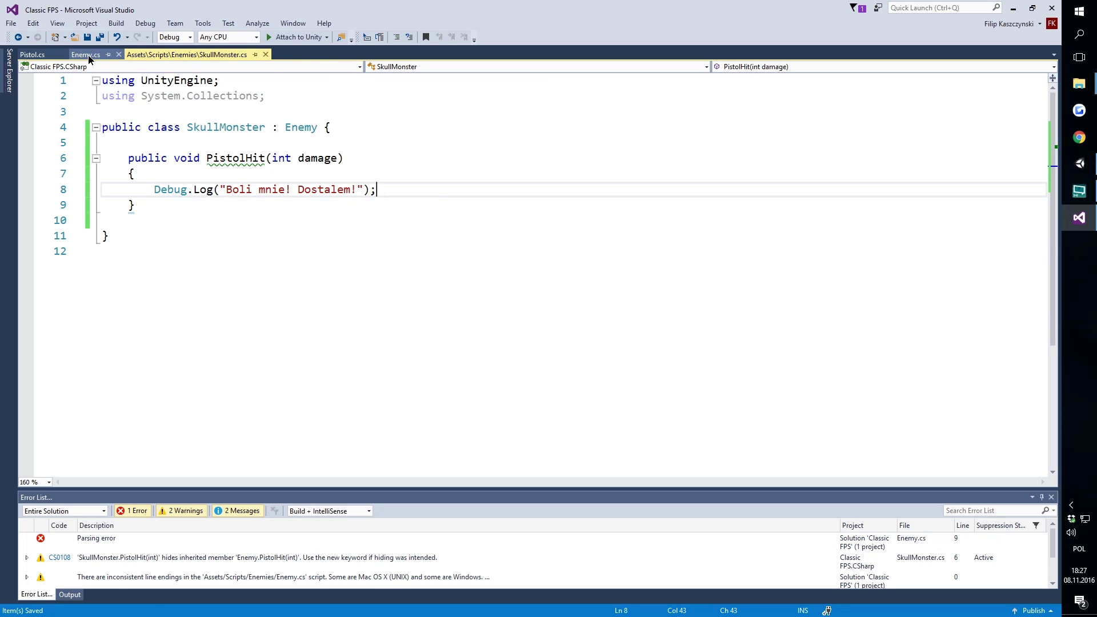
{"action": "key", "text": "ctrl+Tab"}
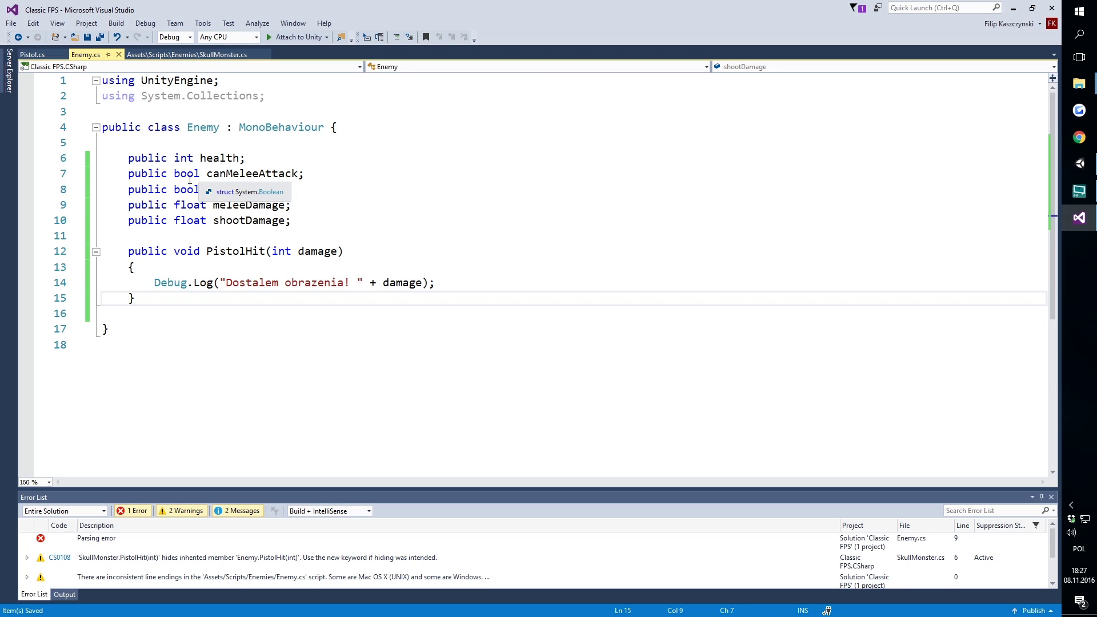
{"action": "left_click", "coordinate": [206, 56]}
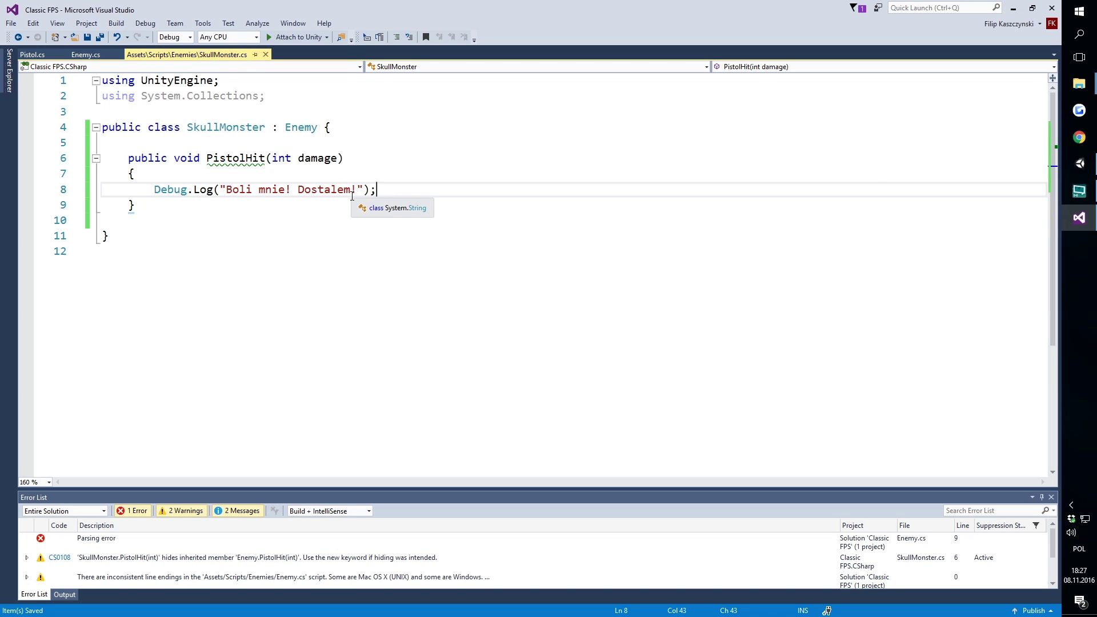
{"action": "left_click", "coordinate": [114, 54]}
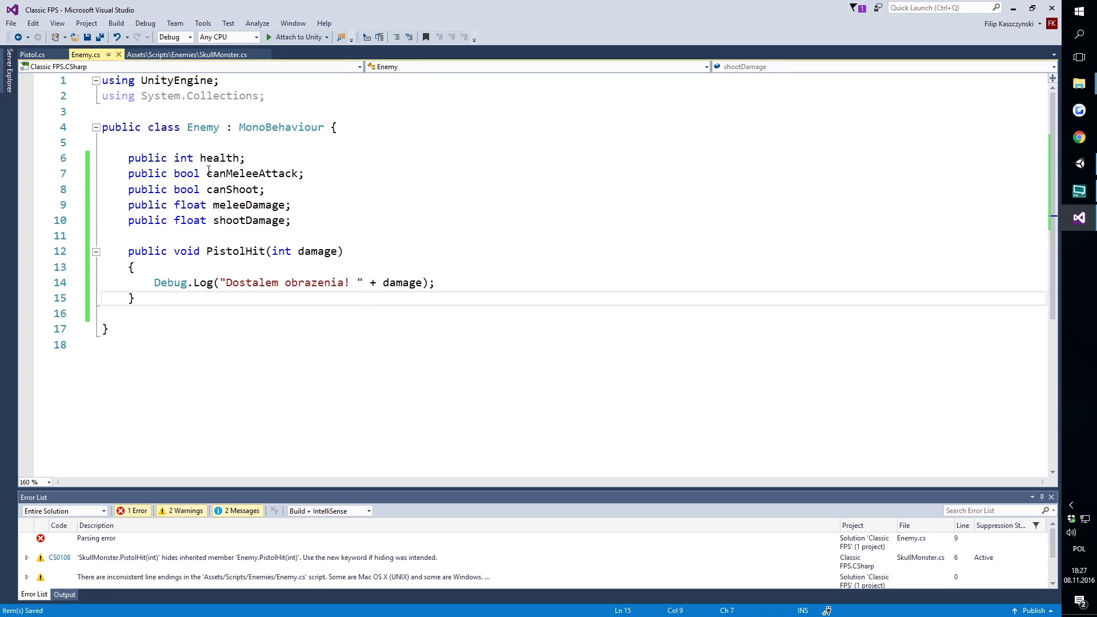
{"action": "left_click", "coordinate": [209, 54]}
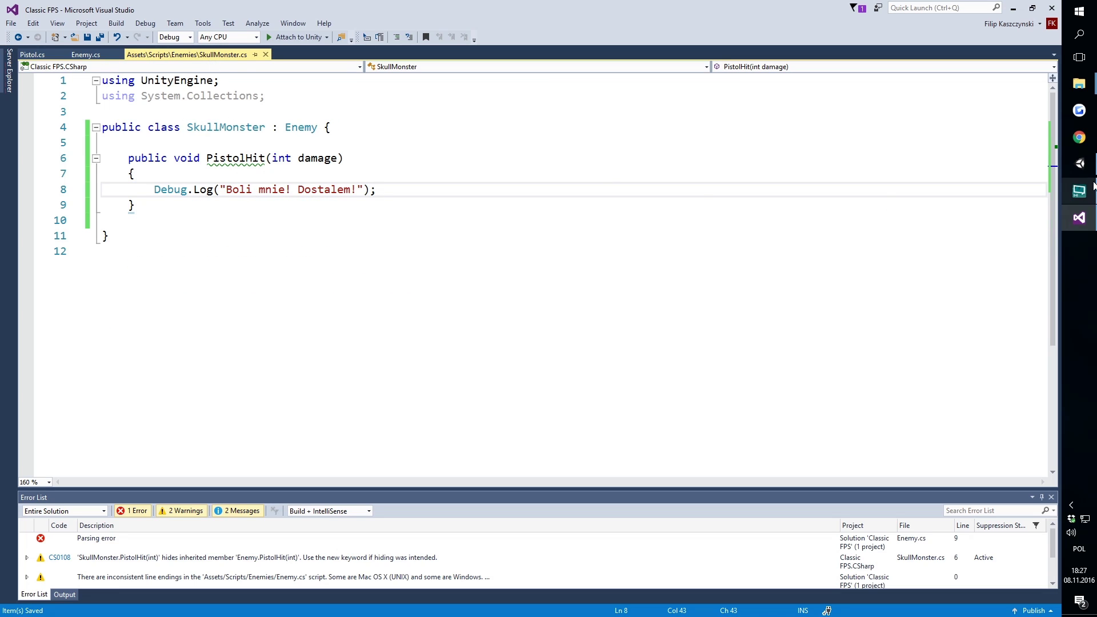
{"action": "left_click", "coordinate": [1079, 164]}
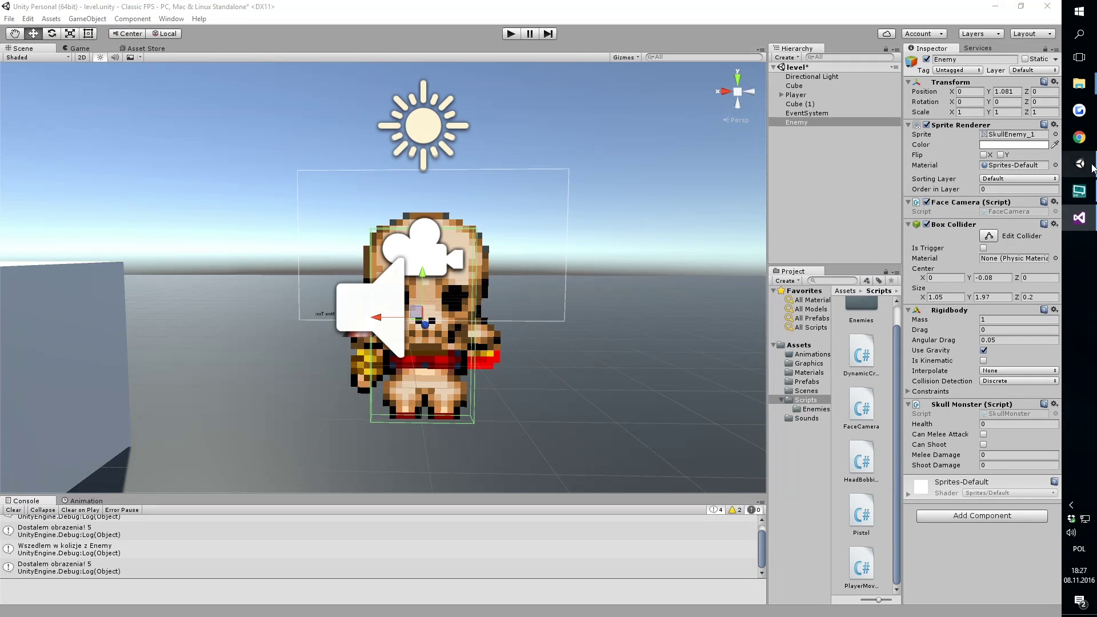
Step: Play the game, shoot the skull once to log "Boli mnie! Dostalem!", then stop play mode
{"action": "left_click", "coordinate": [515, 35]}
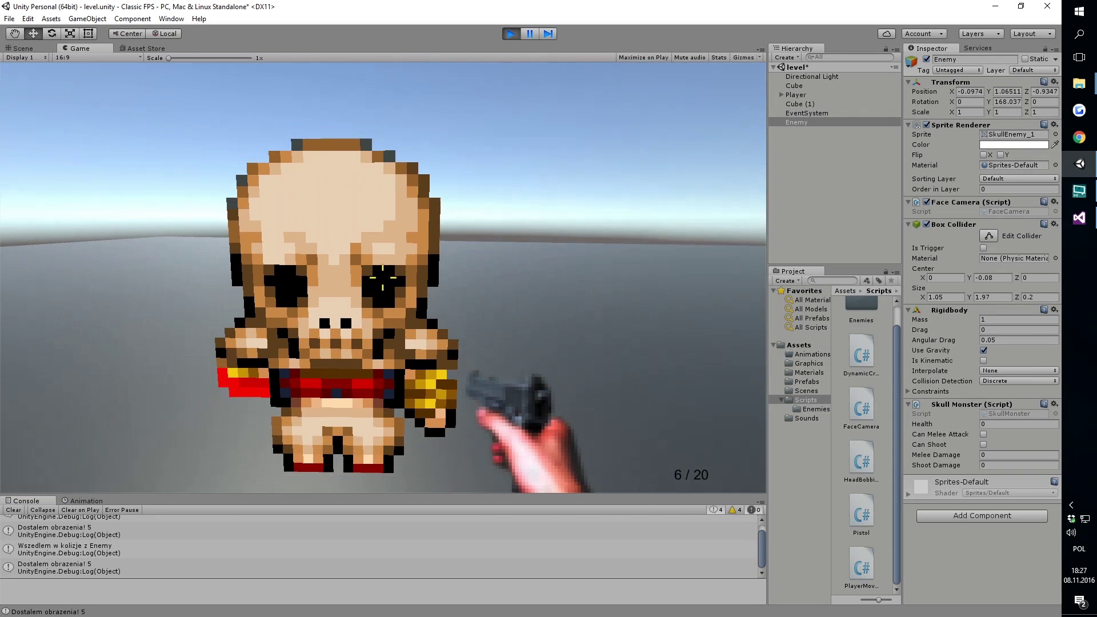
{"action": "left_click", "coordinate": [382, 277]}
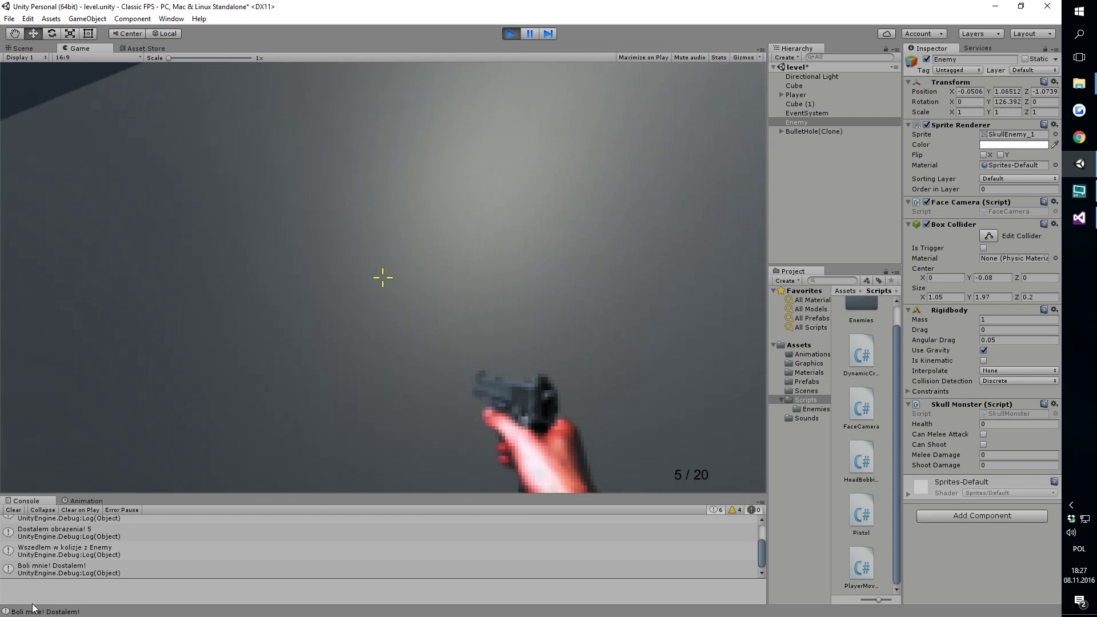
{"action": "key", "text": "Escape"}
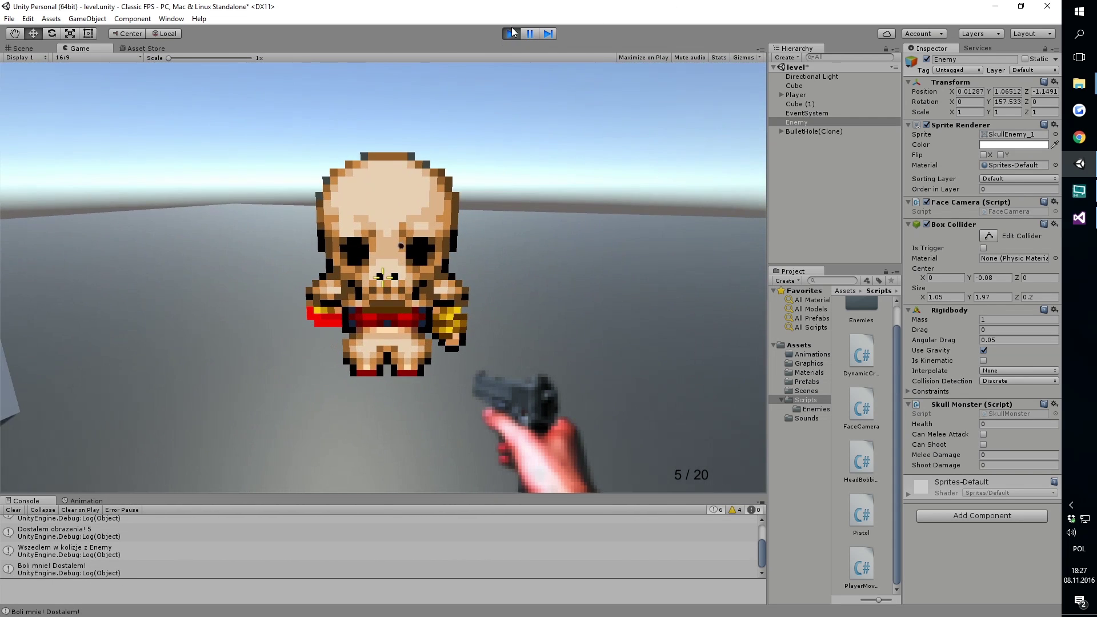
{"action": "left_click", "coordinate": [510, 34]}
Step: Delete the PistolHit method from SkullMonster.cs
{"action": "key", "text": "alt+Tab"}
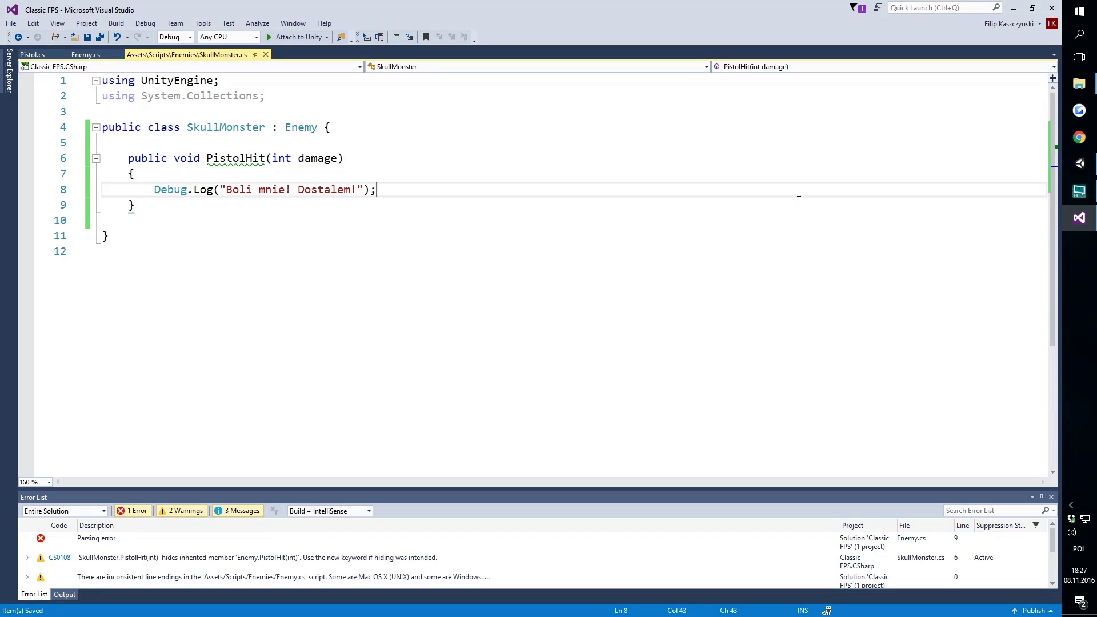
{"action": "left_click_drag", "start_coordinate": [168, 210], "coordinate": [17, 152]}
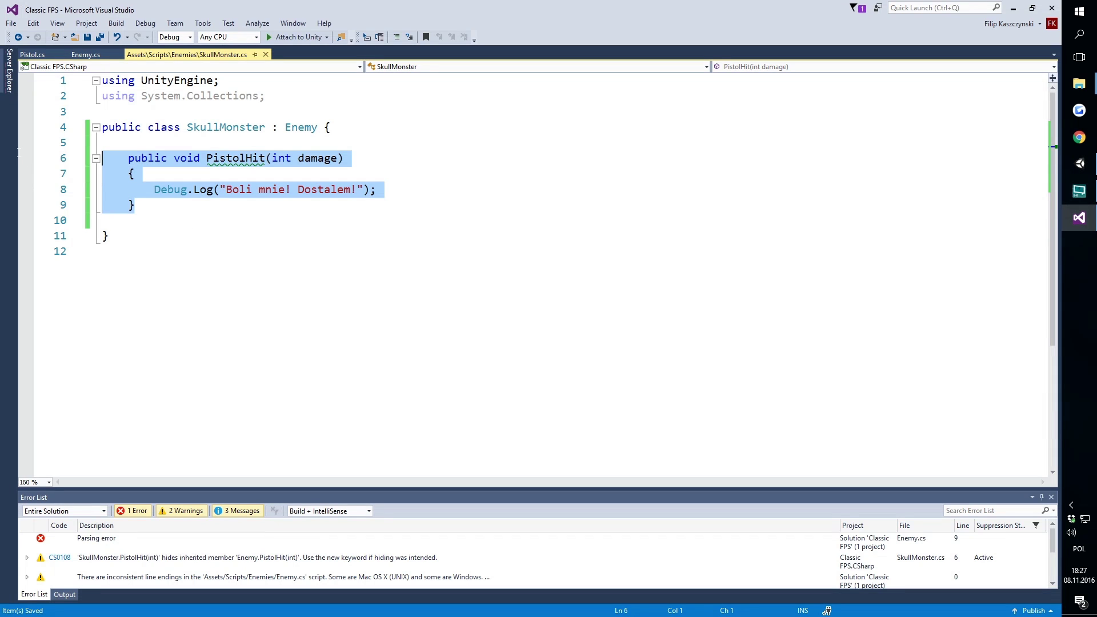
{"action": "key", "text": "Delete"}
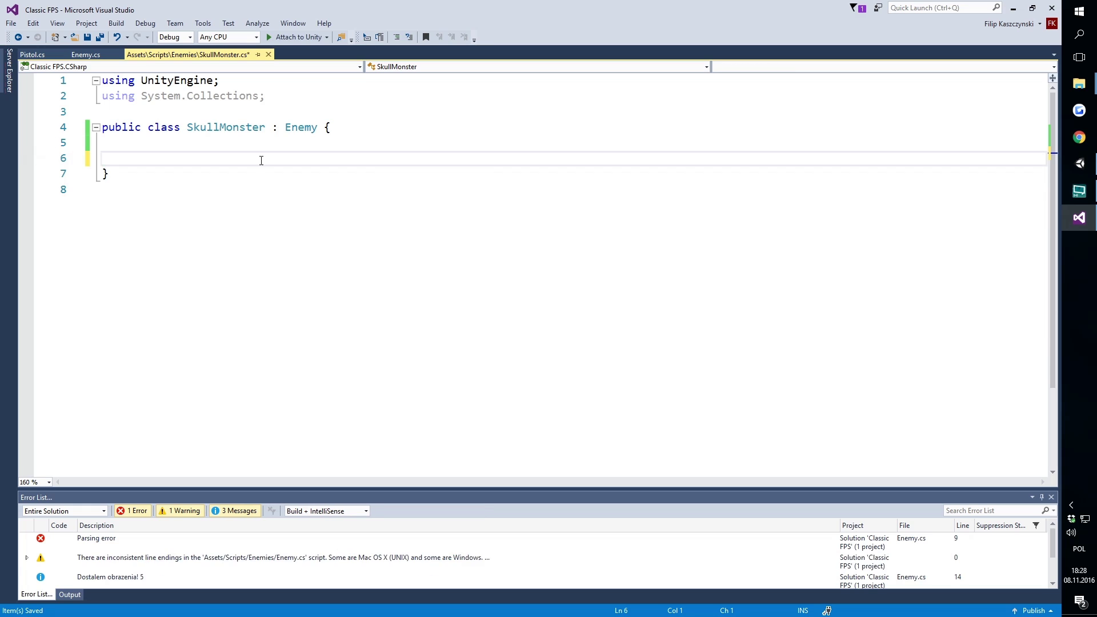
Step: Replace Enemy's PistolHit Debug.Log line with 'health = health - damage;' and save Enemy.cs
{"action": "key", "text": "ctrl+Tab"}
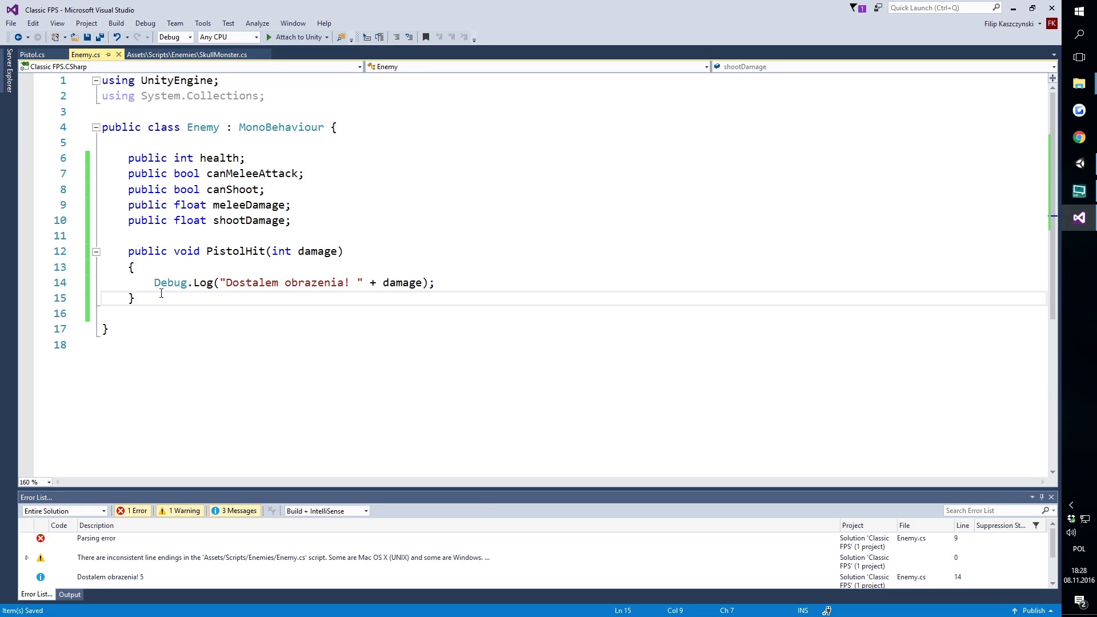
{"action": "left_click_drag", "start_coordinate": [154, 283], "coordinate": [435, 283]}
{"action": "type", "text": "he"}
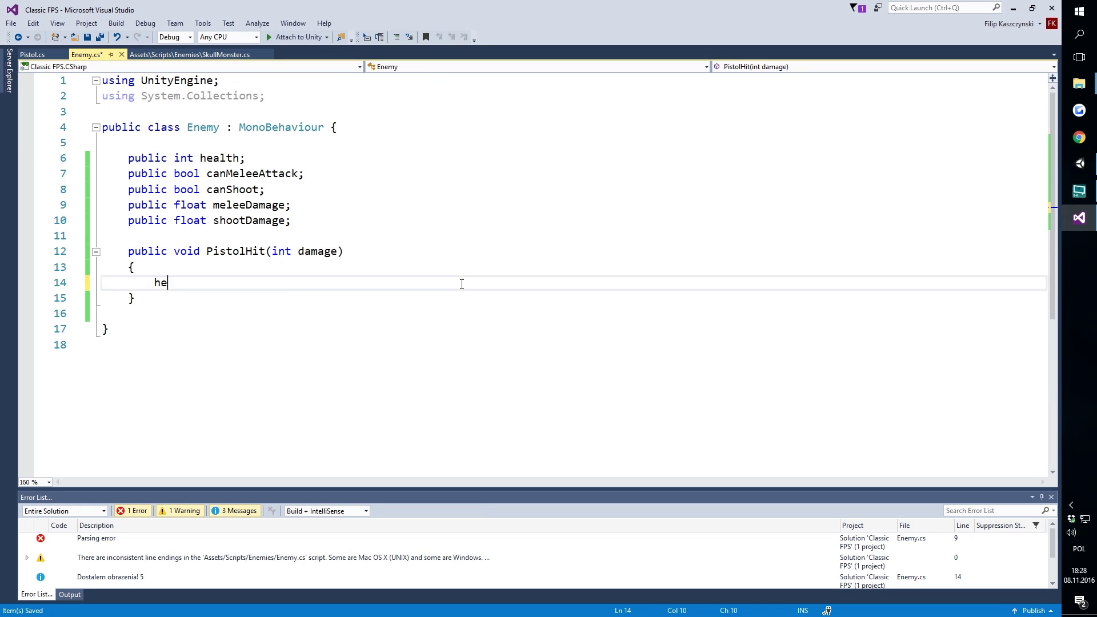
{"action": "type", "text": "al"}
{"action": "key", "text": "space"}
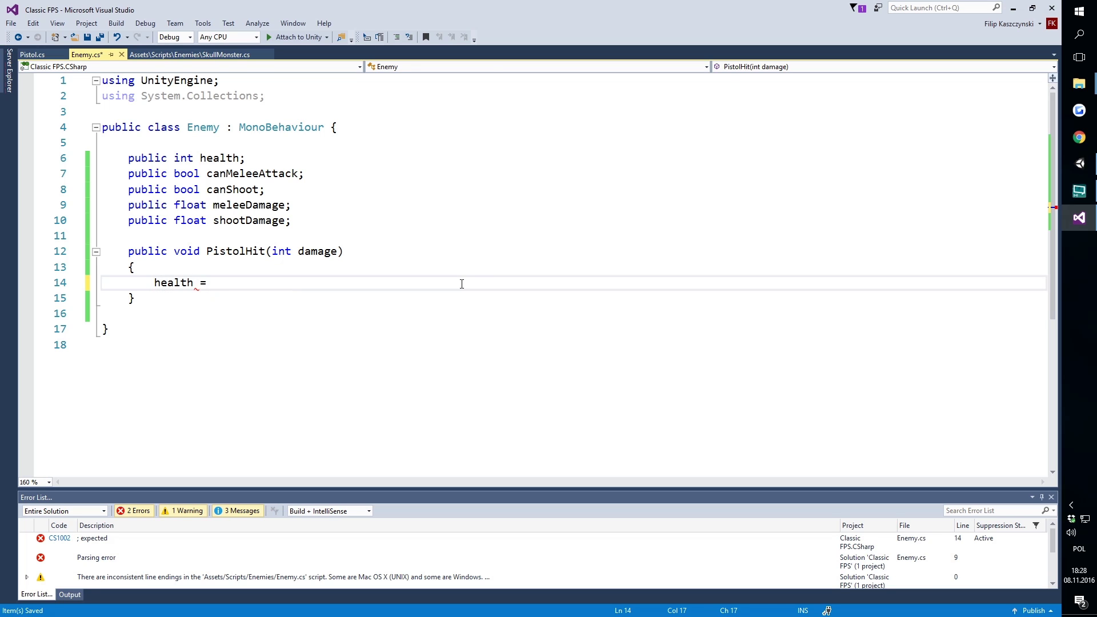
{"action": "type", "text": "health - "}
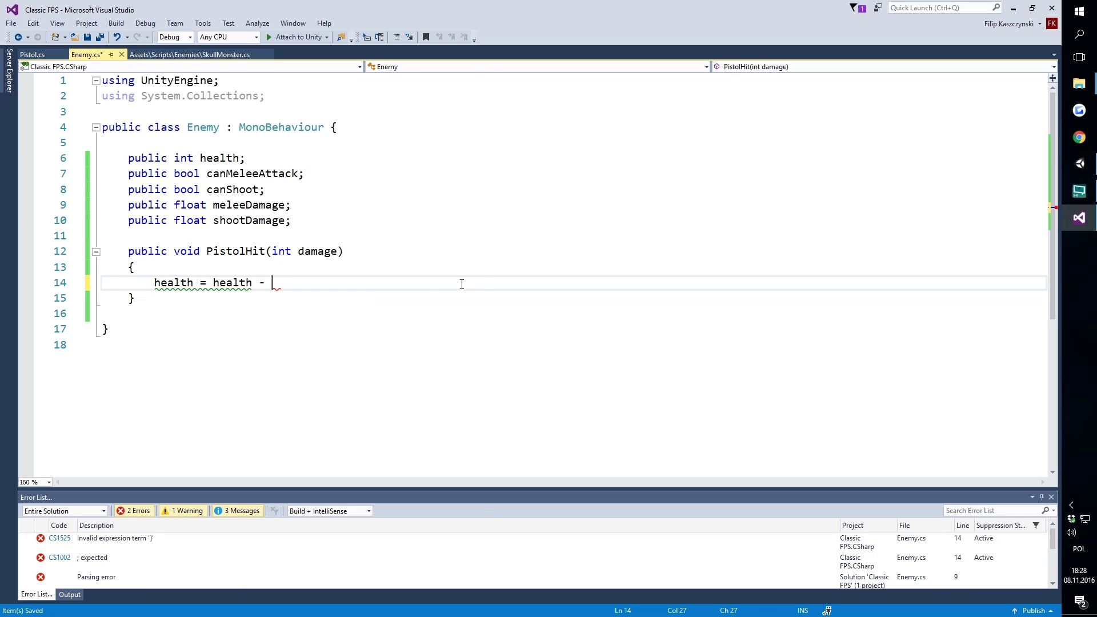
{"action": "type", "text": "damage;"}
{"action": "key", "text": "ctrl+s"}
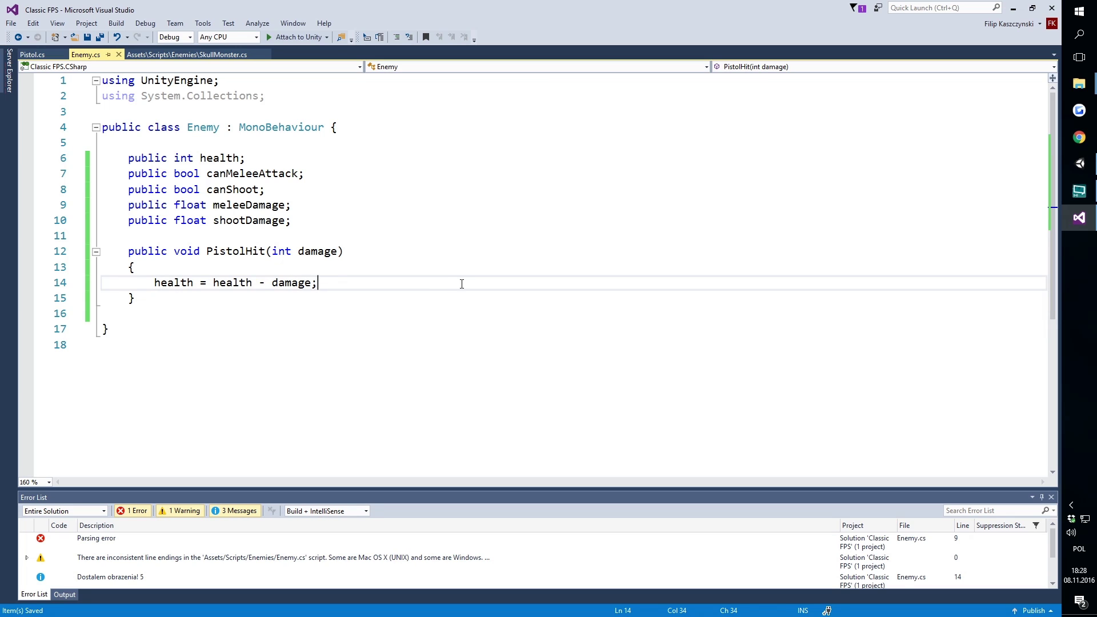
Step: In Unity, play and shoot the skull so its Health drops from 0 to -5
{"action": "left_click", "coordinate": [1080, 164]}
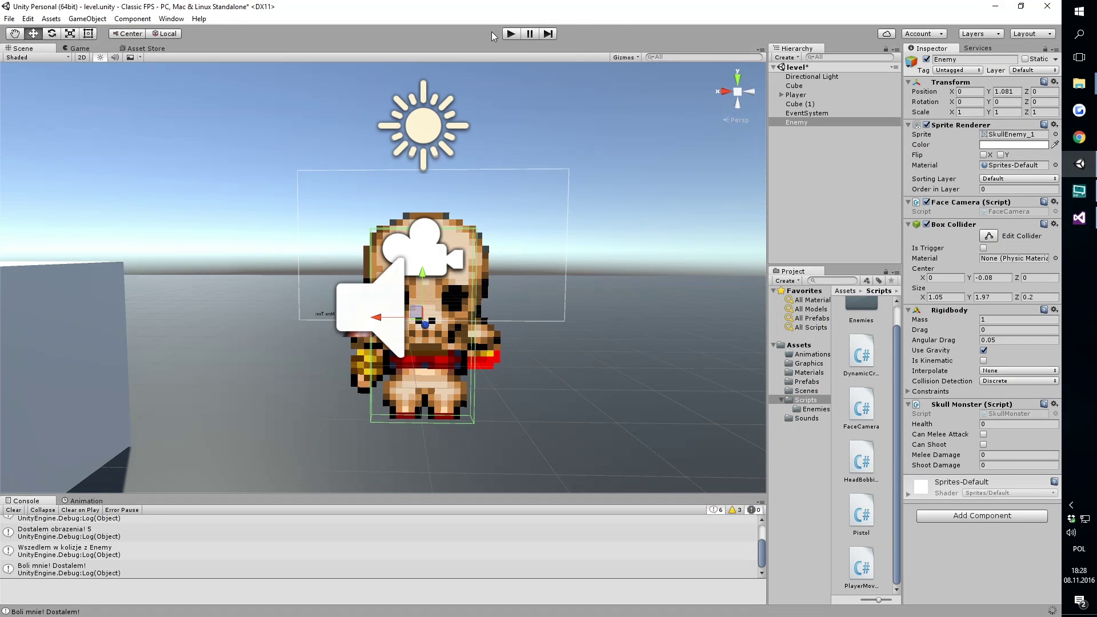
{"action": "left_click", "coordinate": [511, 34]}
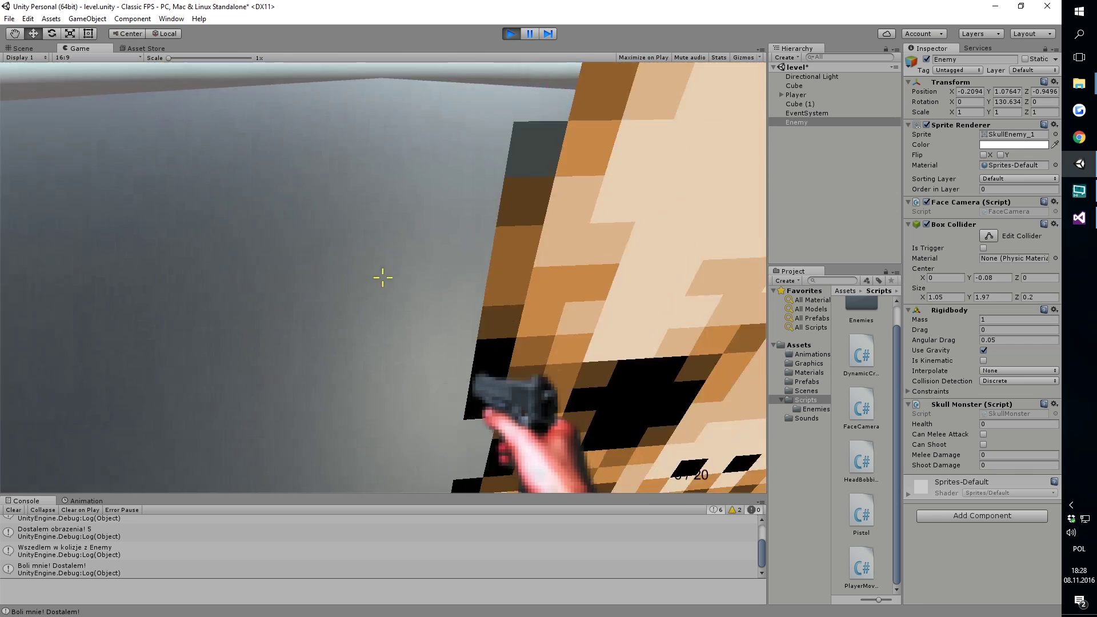
{"action": "key", "text": "s"}
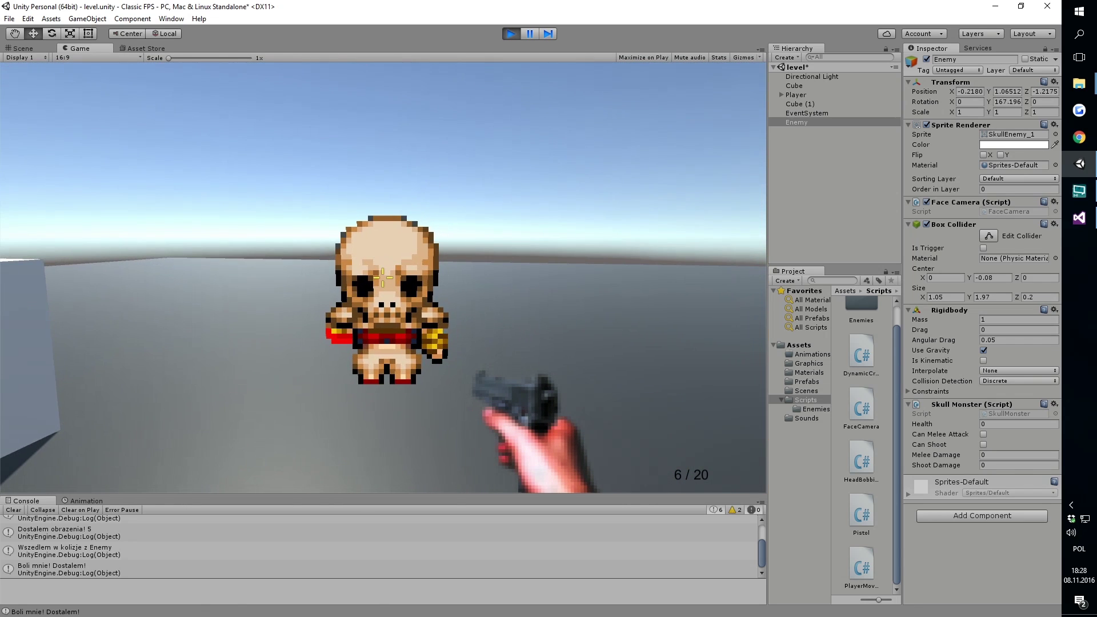
{"action": "left_click", "coordinate": [383, 277]}
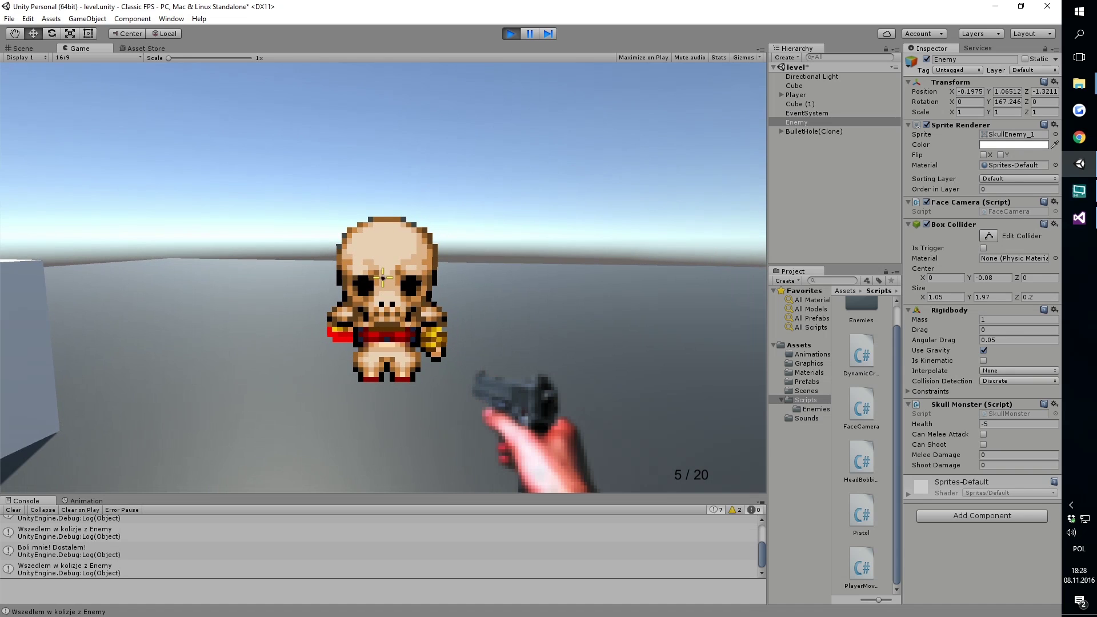
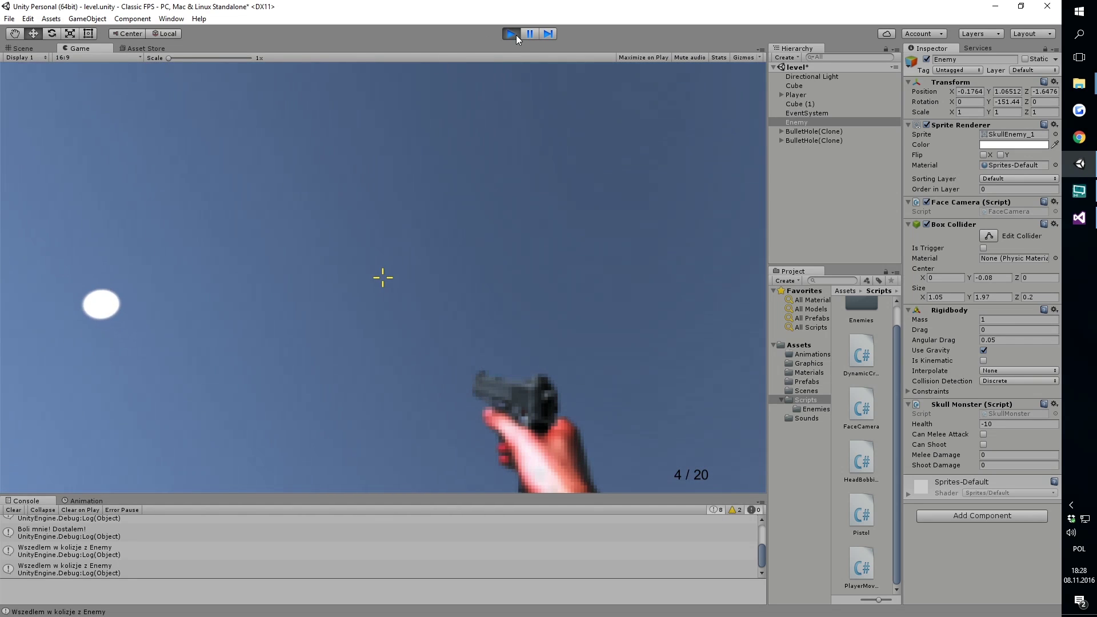
Step: Exit Play mode and switch to the Enemy.cs script in Visual Studio
{"action": "left_click", "coordinate": [511, 33]}
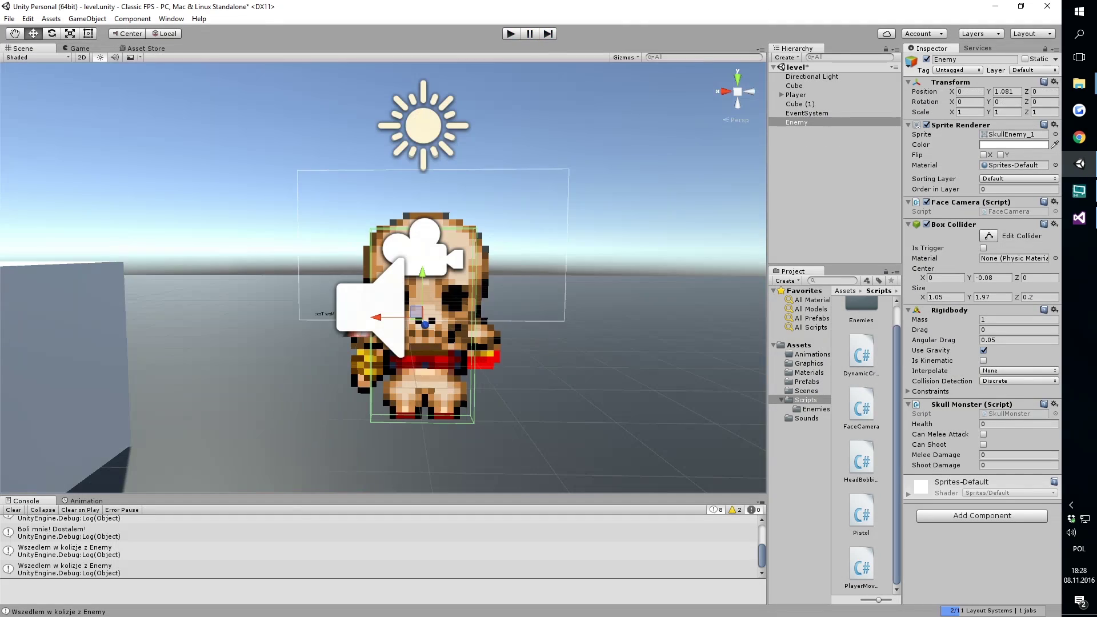
{"action": "left_click", "coordinate": [1079, 218]}
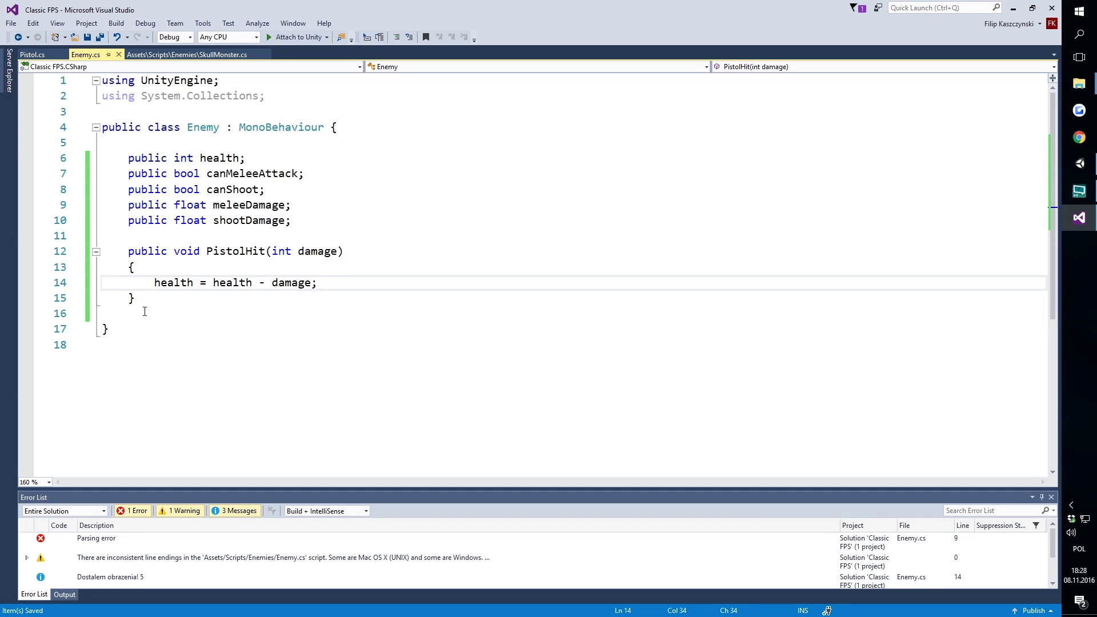
Step: Add a Death() method below PistolHit and make both methods non-public
{"action": "left_click", "coordinate": [170, 295]}
{"action": "key", "text": "Return"}
{"action": "key", "text": "Return"}
{"action": "type", "text": "pub"}
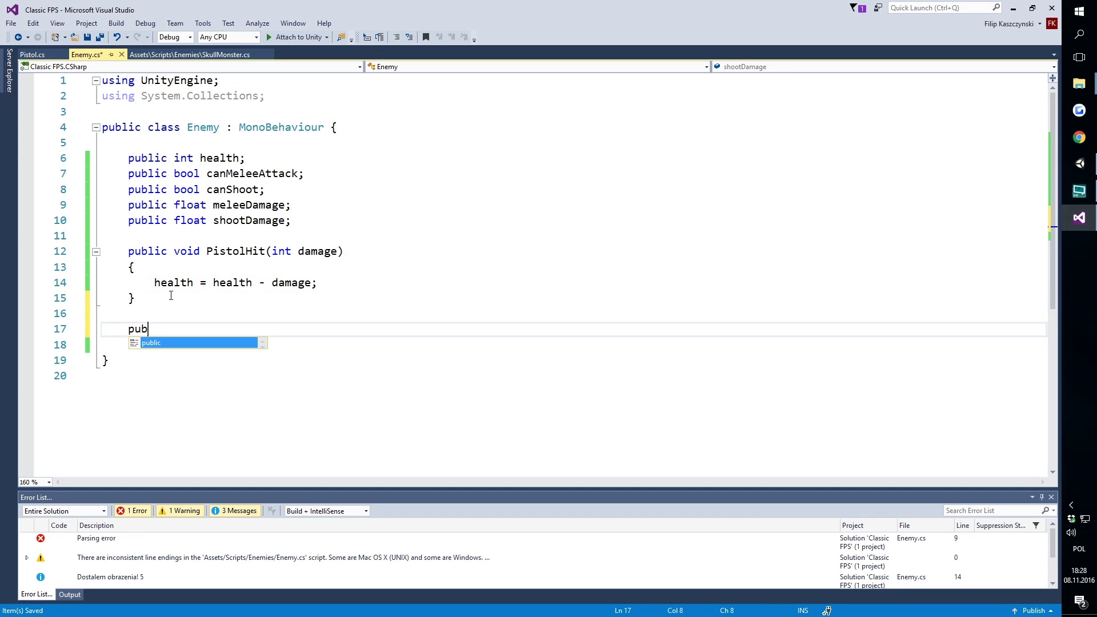
{"action": "type", "text": "lic void "}
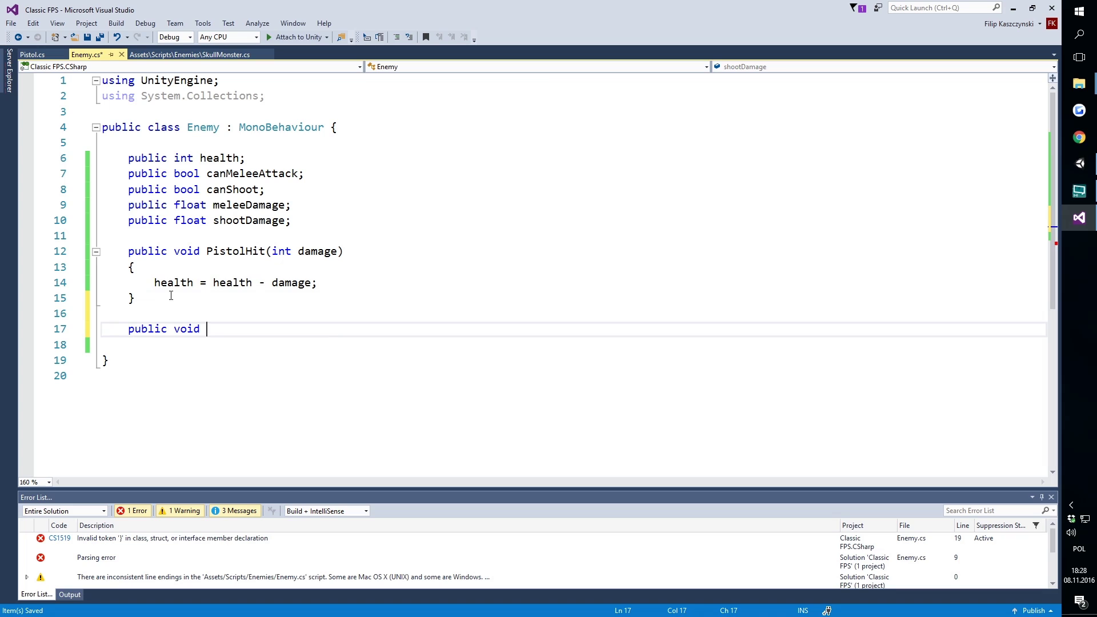
{"action": "type", "text": "Death()"}
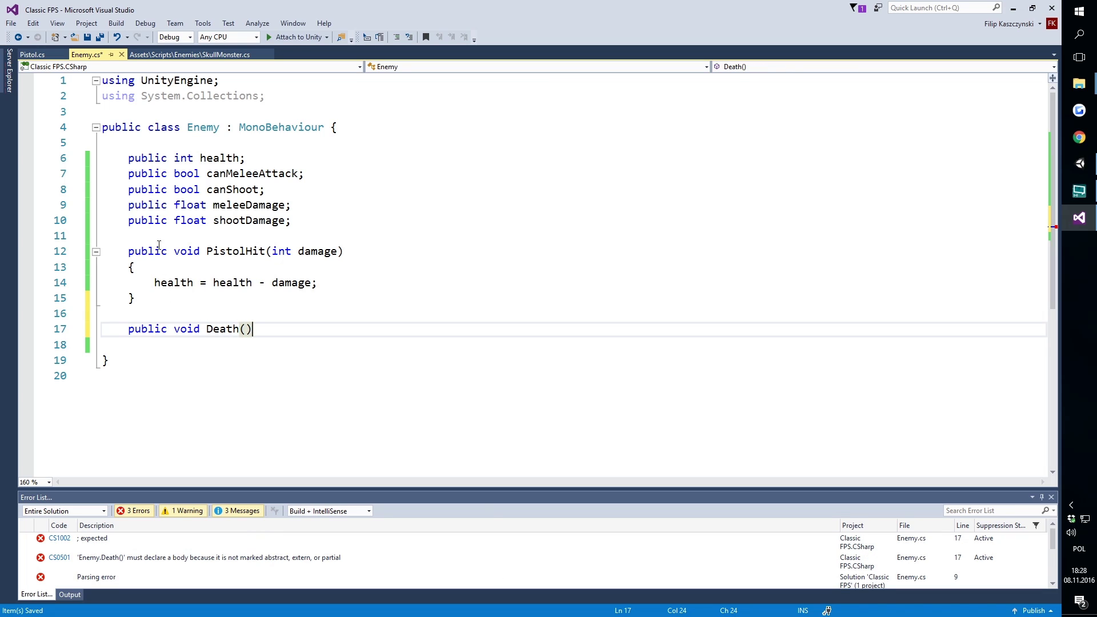
{"action": "double_click", "coordinate": [146, 251]}
{"action": "key", "text": "Delete"}
{"action": "double_click", "coordinate": [148, 329]}
{"action": "key", "text": "Delete"}
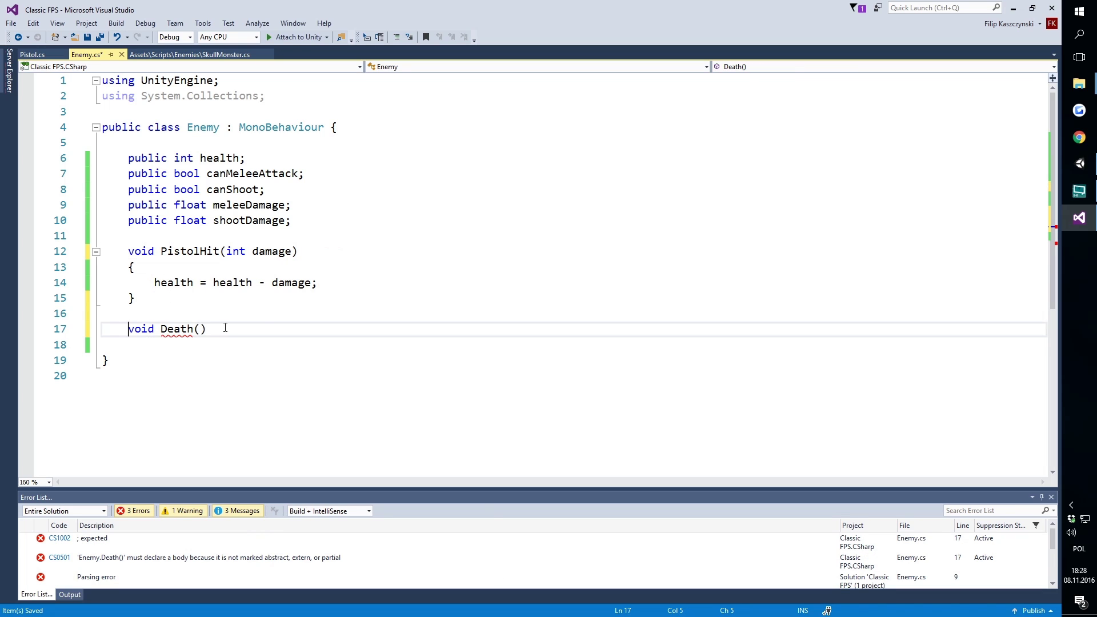
Step: Give Death() a body: if(health <= 0) { Die(); }
{"action": "left_click", "coordinate": [265, 324]}
{"action": "key", "text": "Return"}
{"action": "type", "text": "{"}
{"action": "key", "text": "Return"}
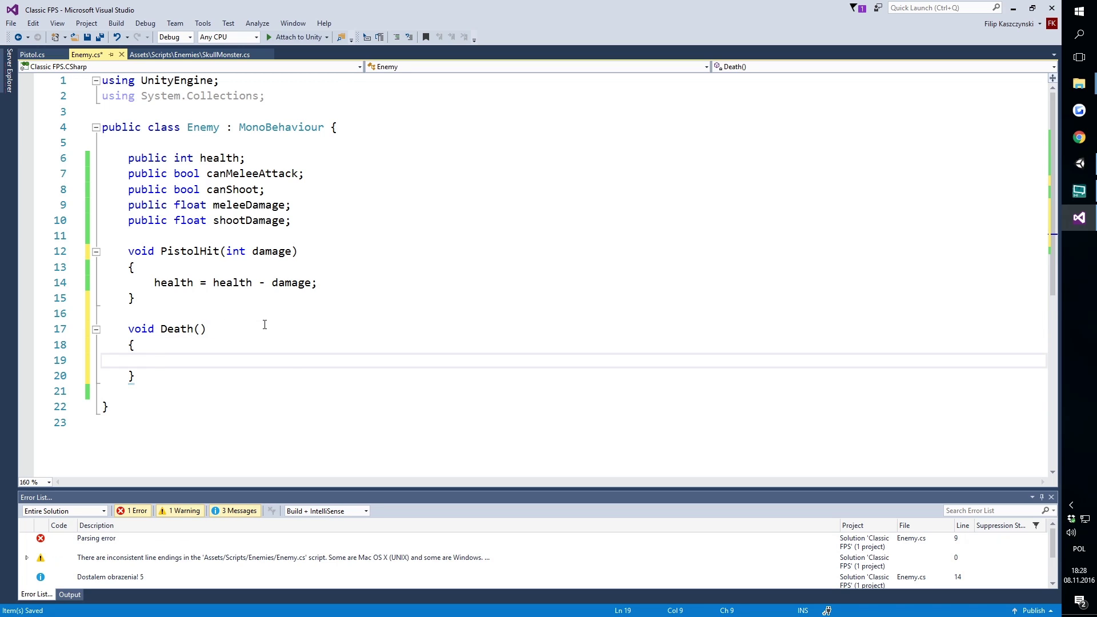
{"action": "type", "text": "hea"}
{"action": "key", "text": "Tab"}
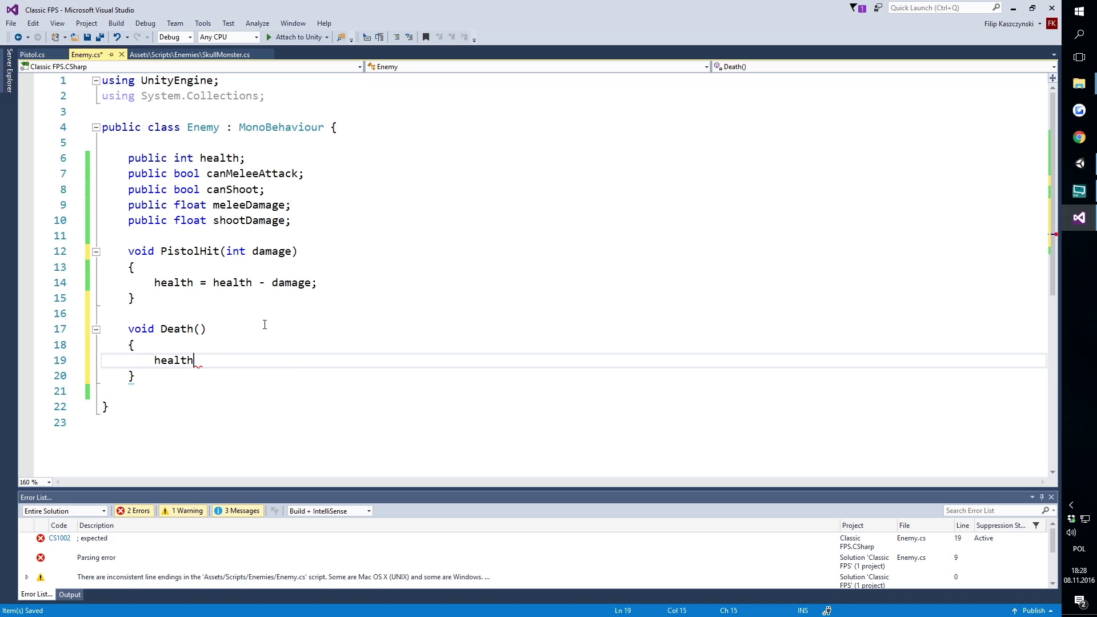
{"action": "key", "text": "BackSpace"}
{"action": "type", "text": "if(hea"}
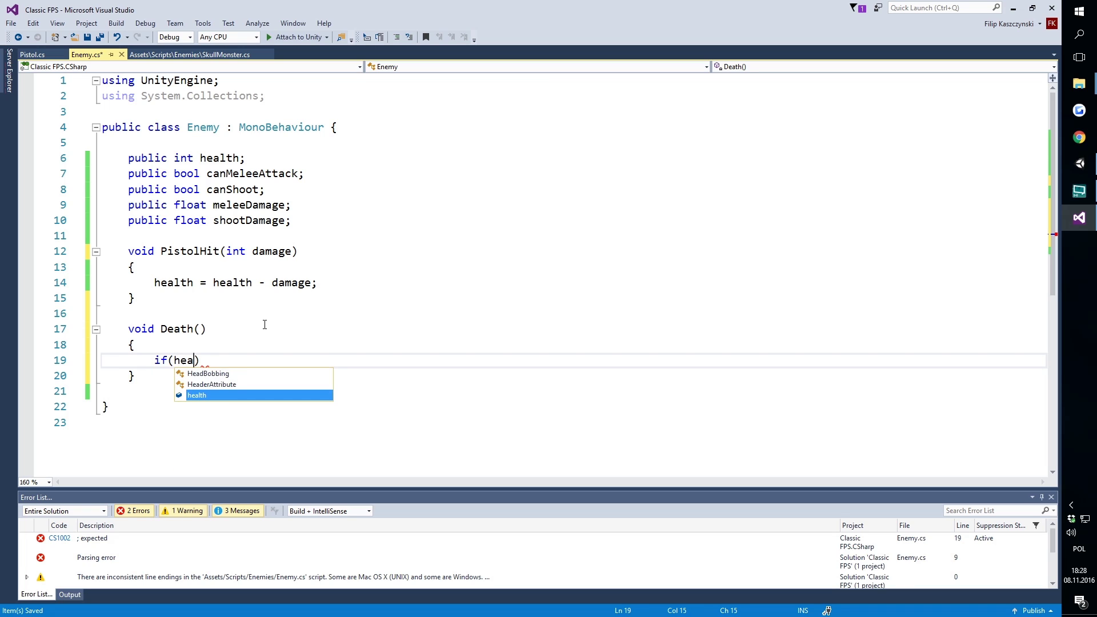
{"action": "key", "text": "Tab"}
{"action": "type", "text": "= "}
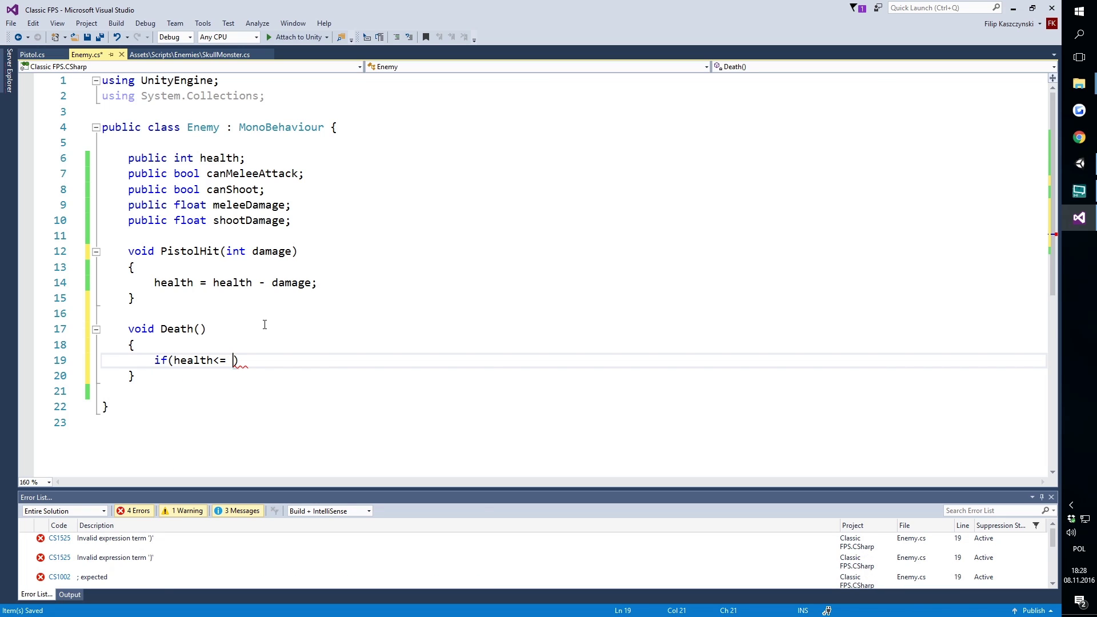
{"action": "type", "text": "0) {"}
{"action": "key", "text": "Return"}
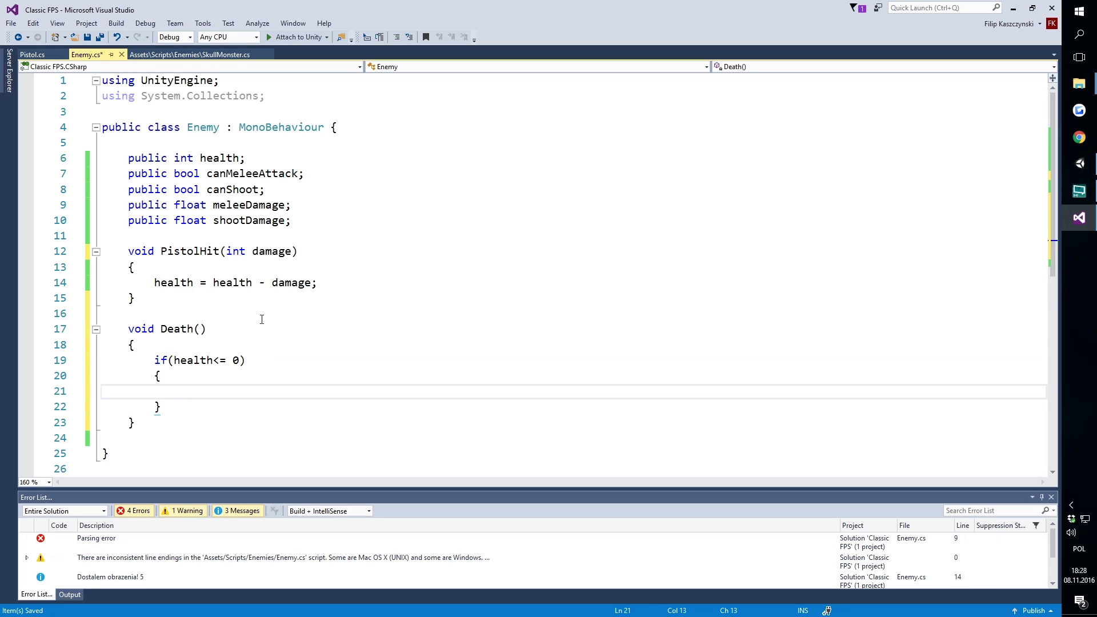
{"action": "left_click", "coordinate": [212, 360]}
{"action": "left_click", "coordinate": [238, 394]}
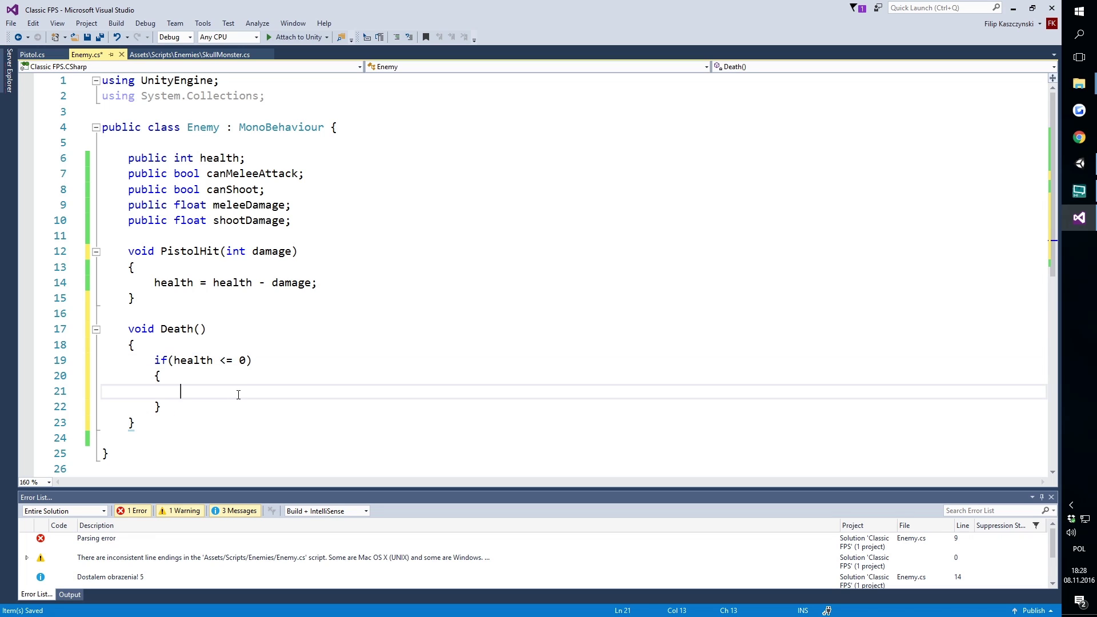
{"action": "type", "text": "Die();"}
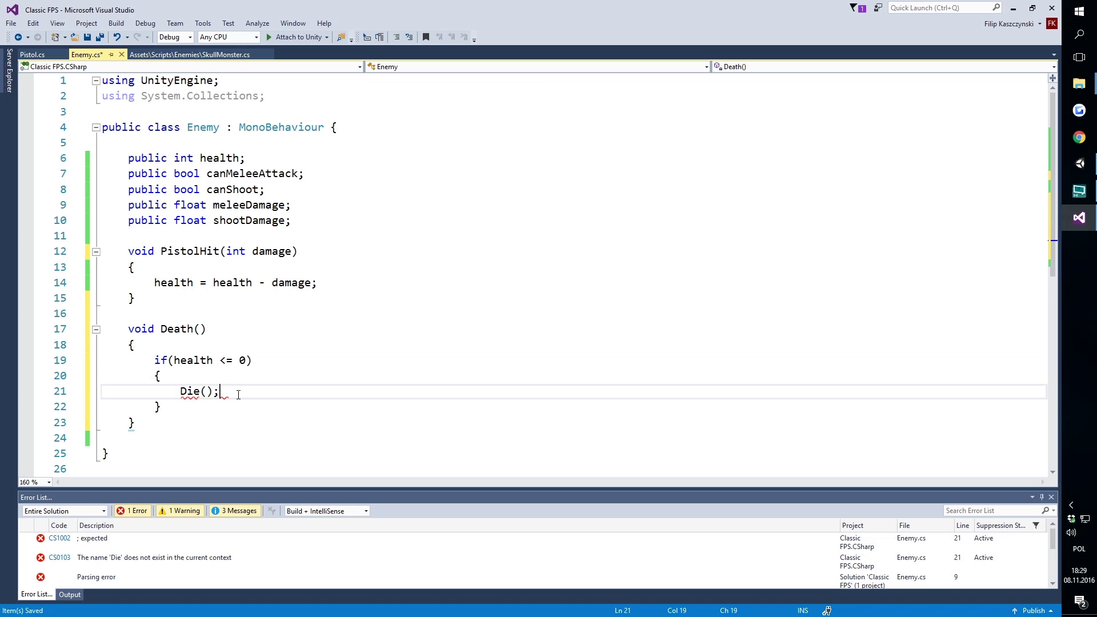
Step: Start a new Die method below Death by typing 'void D'
{"action": "left_click", "coordinate": [221, 421]}
{"action": "key", "text": "Return"}
{"action": "key", "text": "Return"}
{"action": "type", "text": "v"}
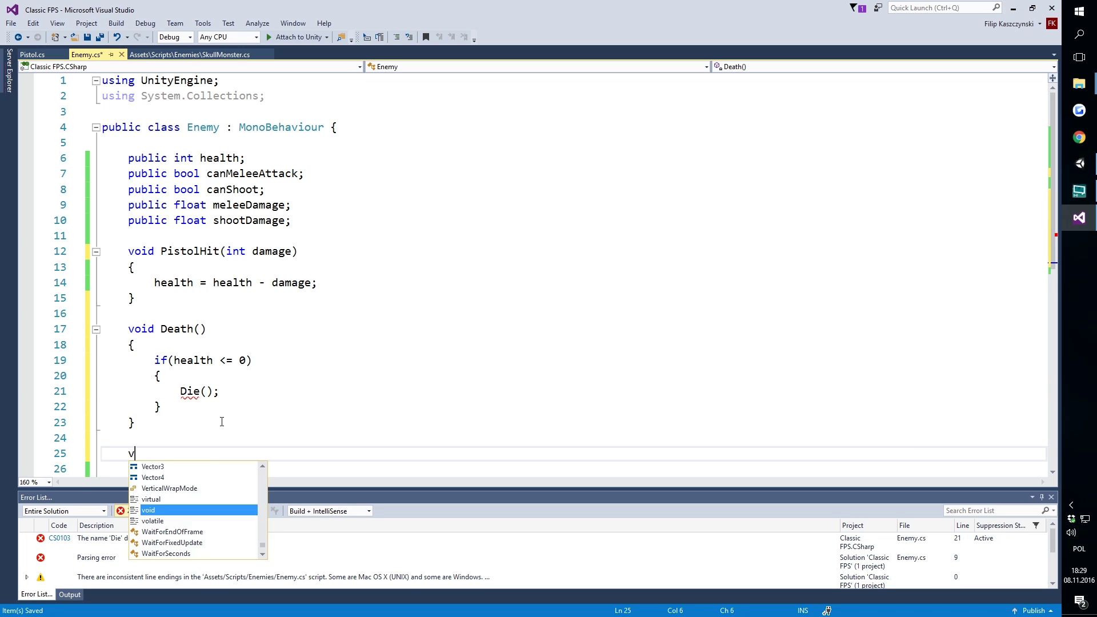
{"action": "type", "text": "oid Die"}
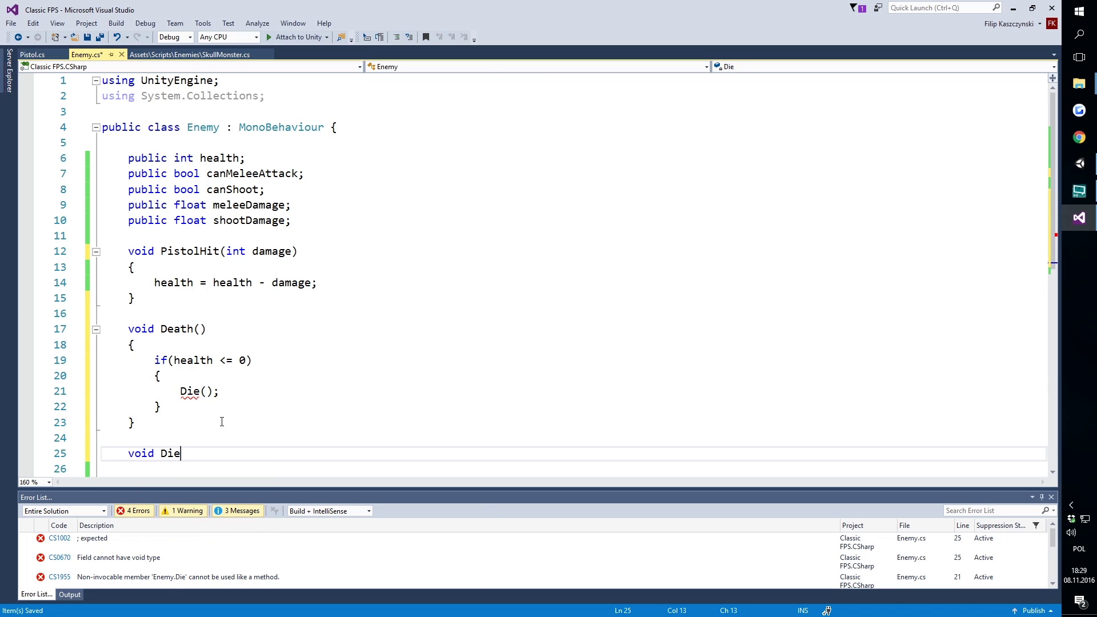
Step: Delete the Death and Die code, save Enemy.cs, and go back to Unity
{"action": "left_click_drag", "start_coordinate": [191, 455], "coordinate": [157, 298]}
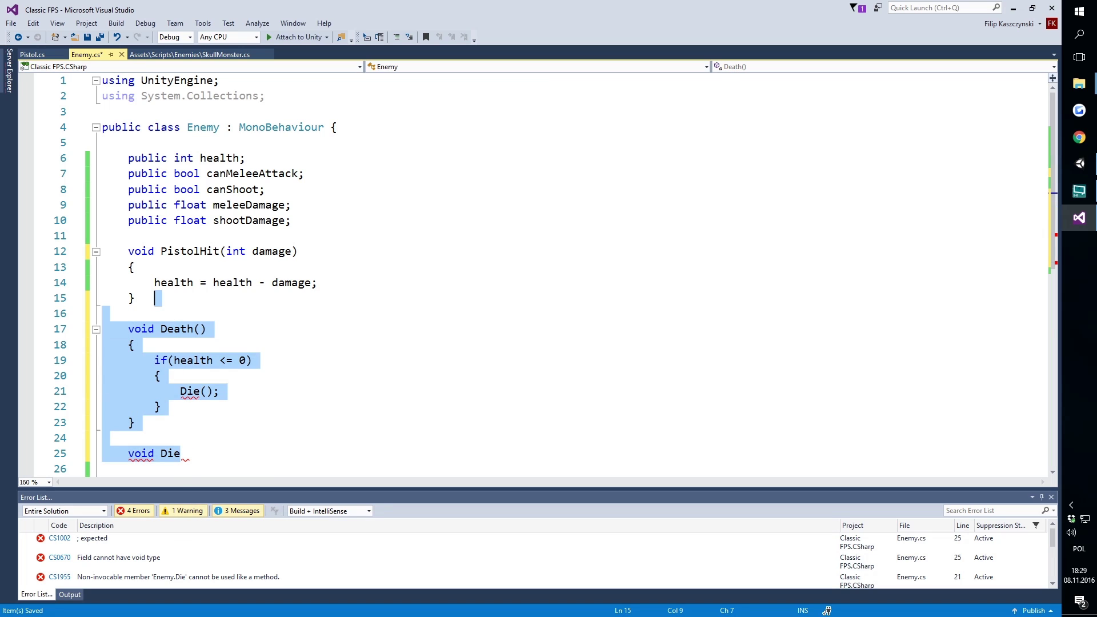
{"action": "key", "text": "Delete"}
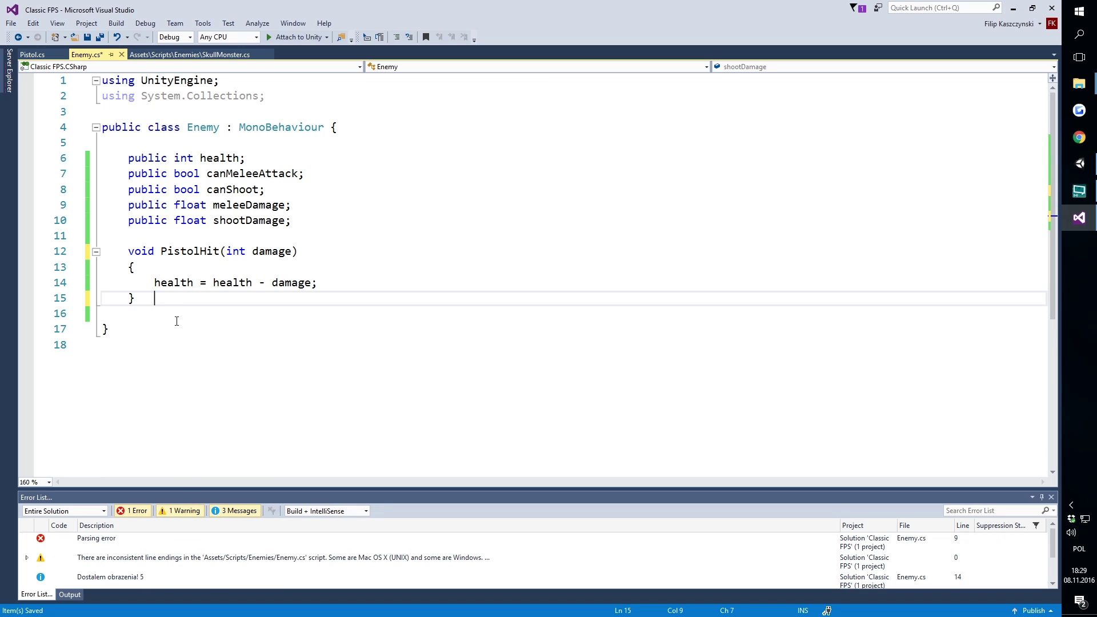
{"action": "key", "text": "ctrl+s"}
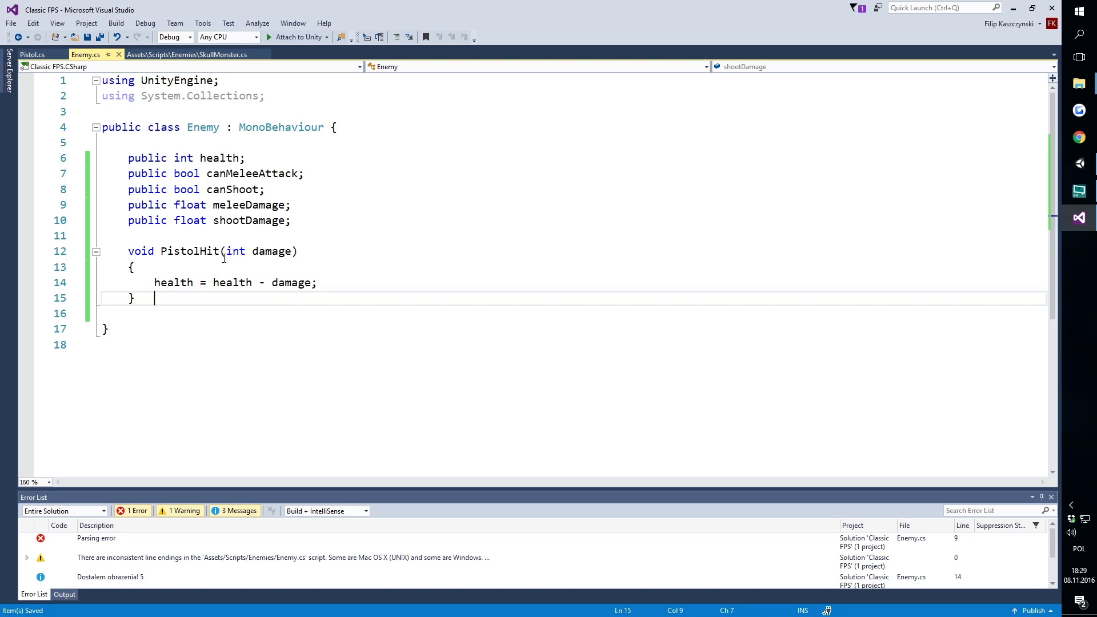
{"action": "left_click", "coordinate": [1080, 164]}
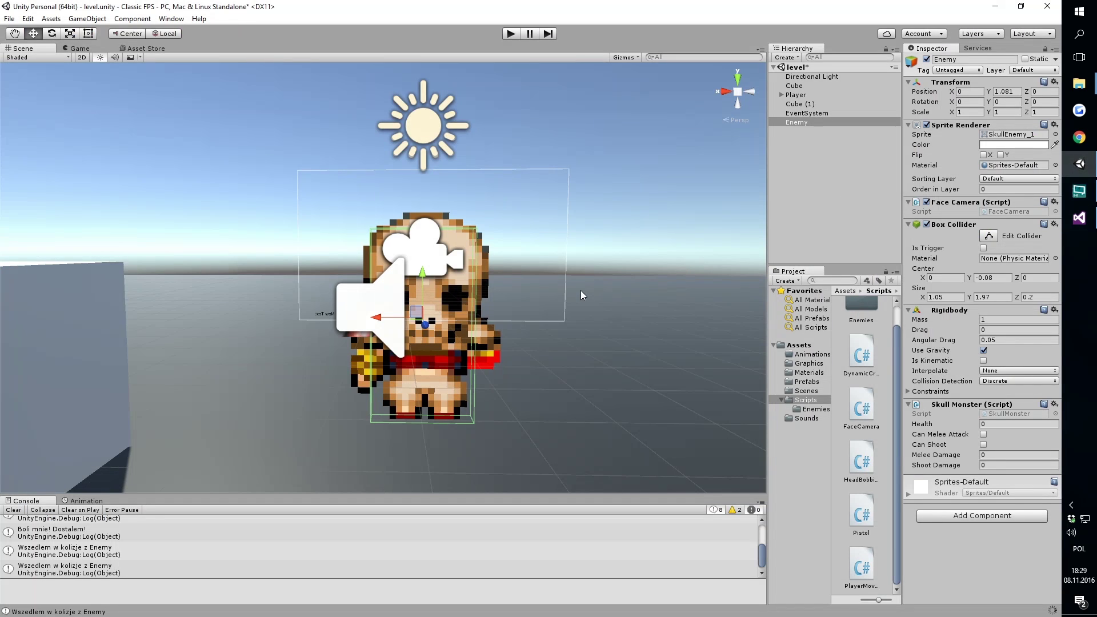